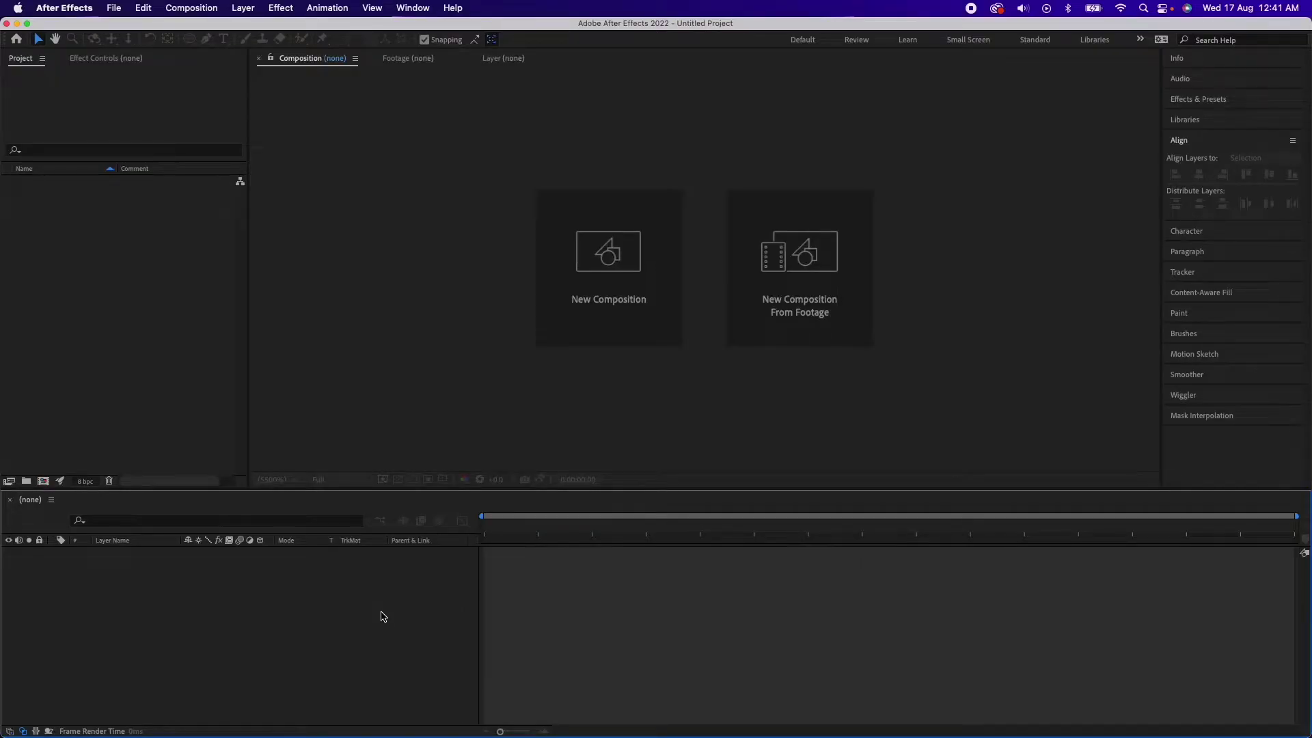
- Create Comp 1 at 1920×1080, 24 fps (HDTV 1080 24 preset) with a Dark Blue background
{"action": "left_click", "coordinate": [608, 294]}
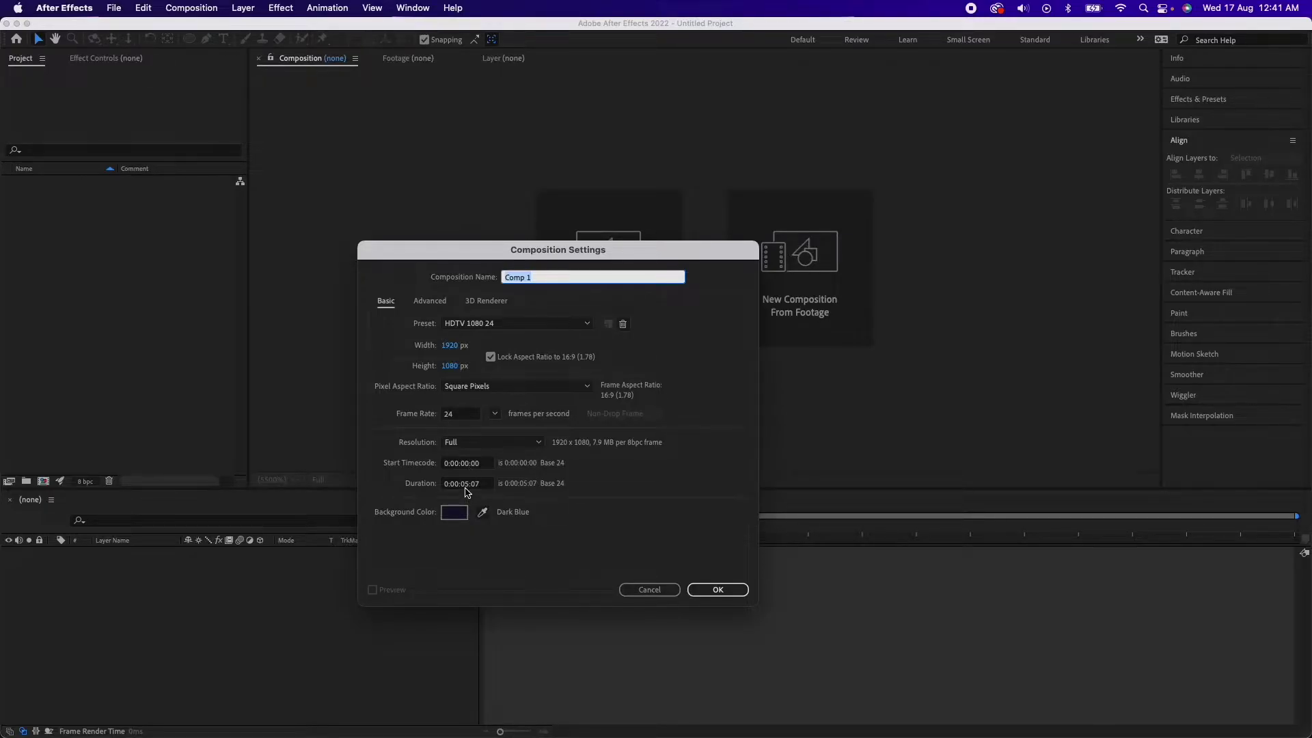
{"action": "left_click", "coordinate": [716, 590]}
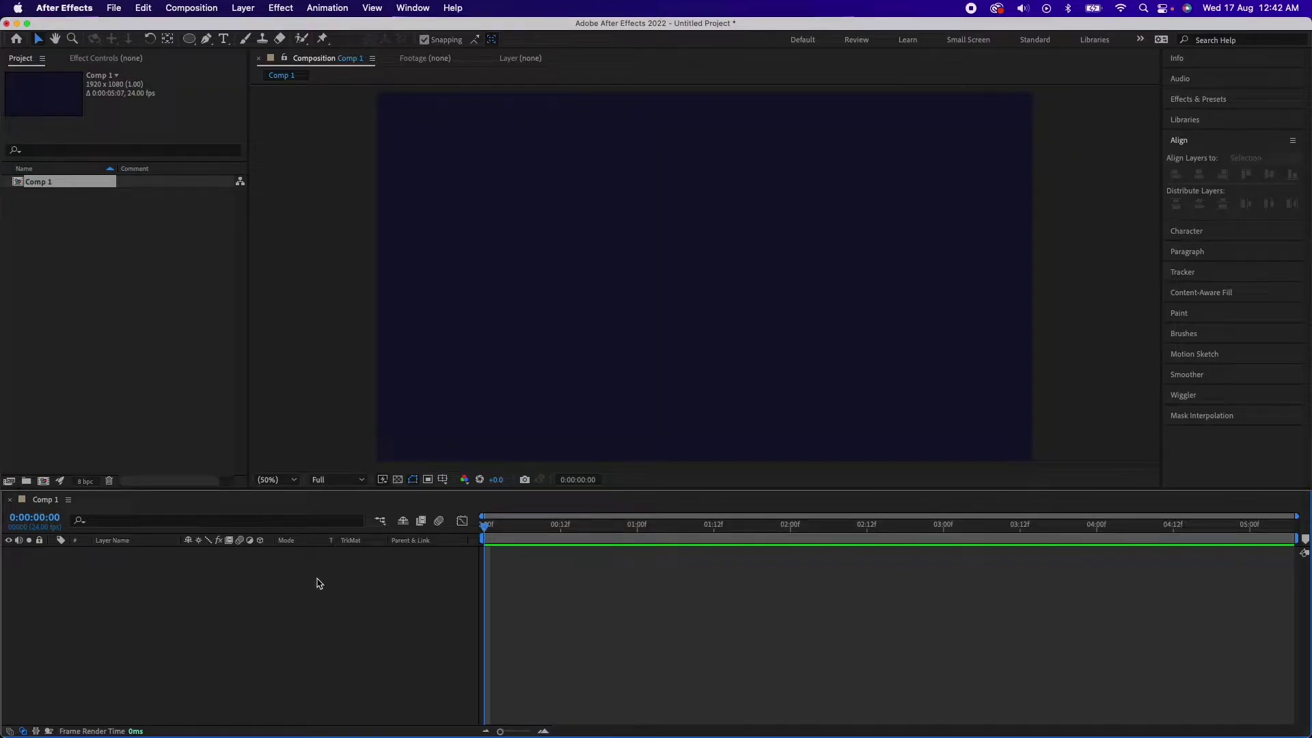
- Draw a green square and centre it vertically and horizontally in the comp
{"action": "left_click", "coordinate": [191, 39]}
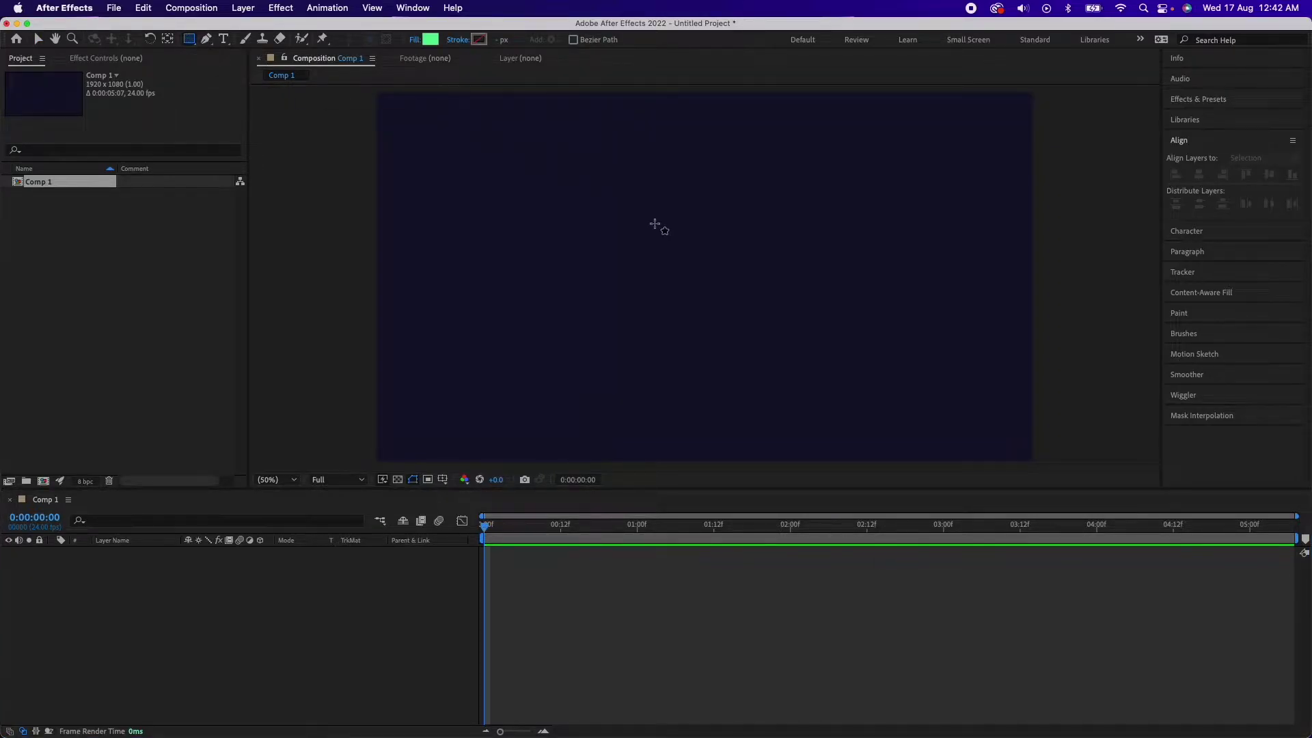
{"action": "left_click_drag", "start_coordinate": [651, 222], "coordinate": [724, 285]}
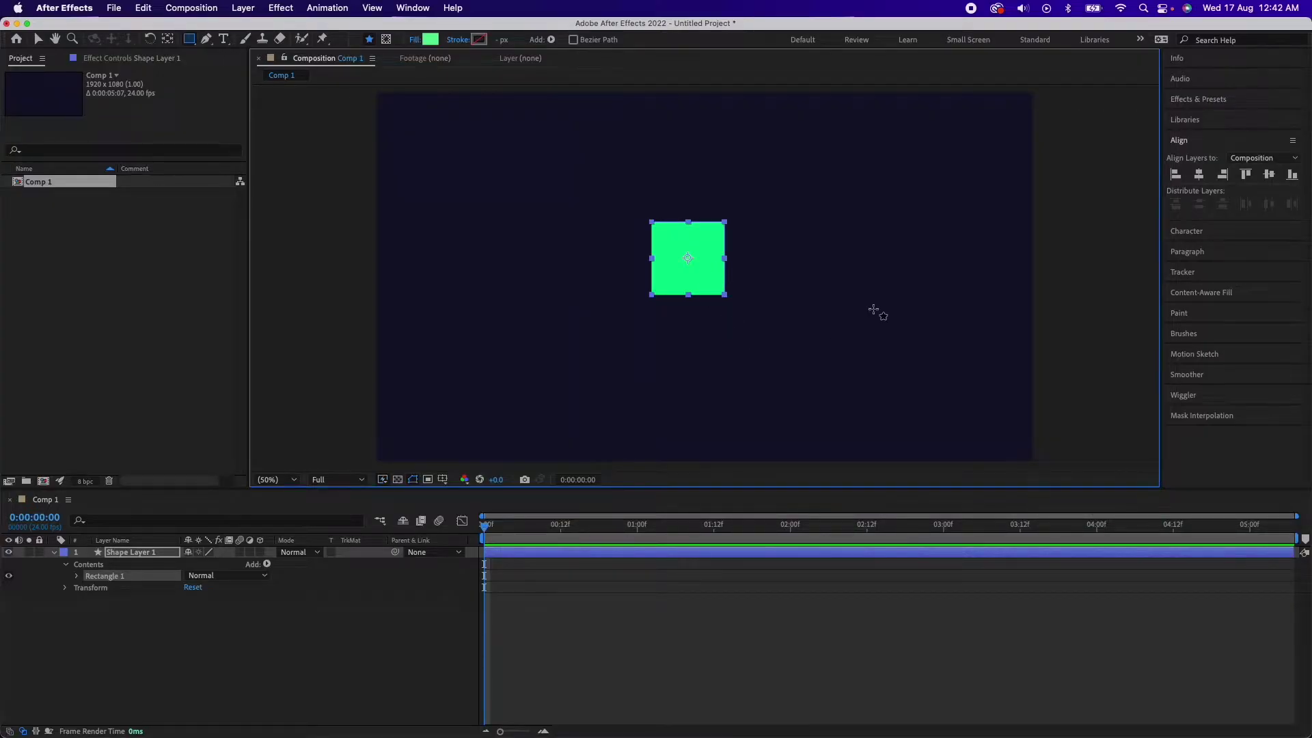
{"action": "left_click", "coordinate": [1270, 176]}
{"action": "left_click", "coordinate": [1200, 176]}
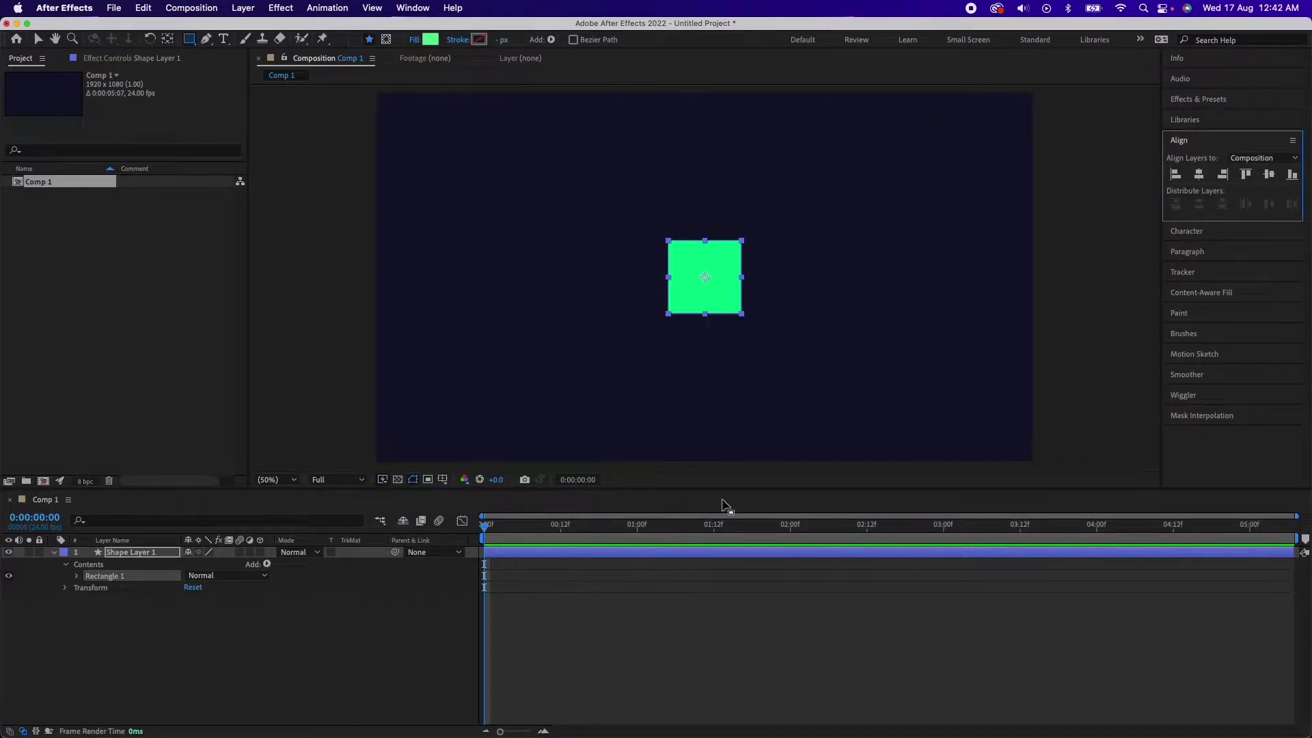
{"action": "left_click", "coordinate": [239, 676]}
{"action": "key", "text": "v"}
{"action": "left_click", "coordinate": [133, 554]}
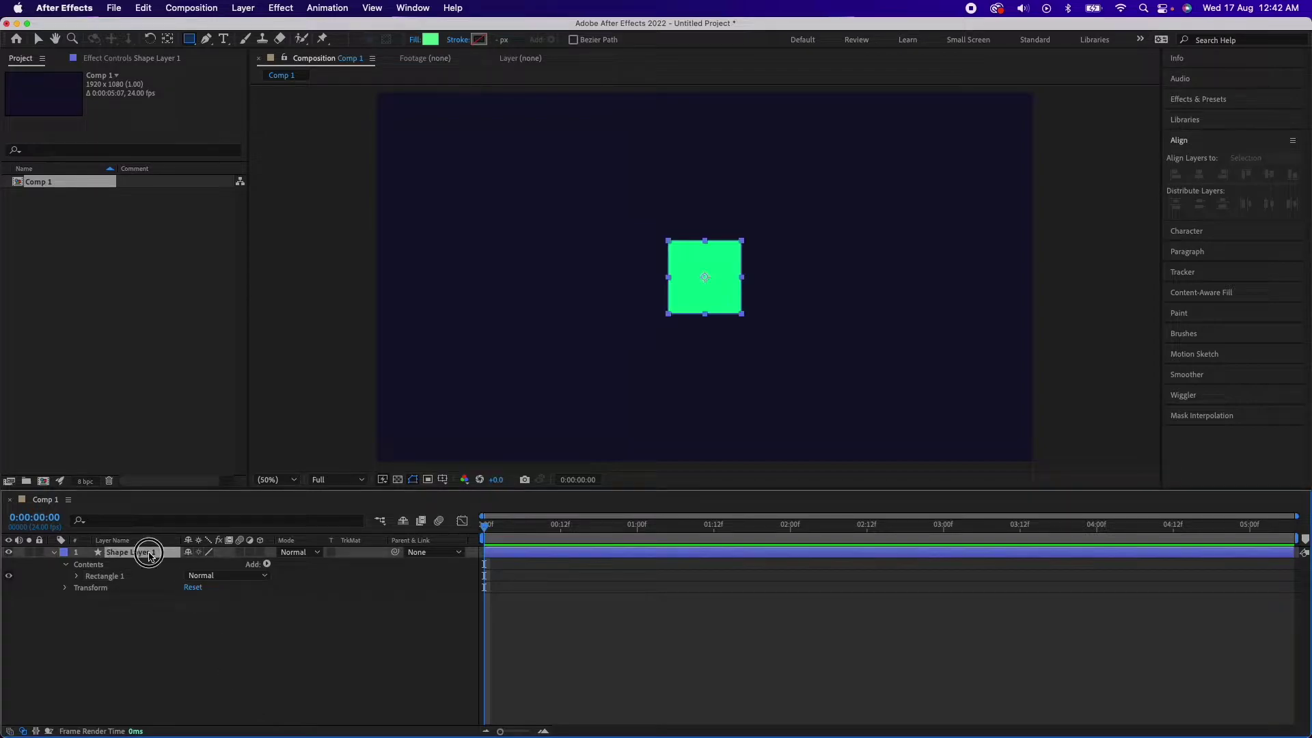
- Draw a same-size green circle on a new shape layer and hide the square layer
{"action": "left_click", "coordinate": [207, 641]}
{"action": "left_click", "coordinate": [190, 38]}
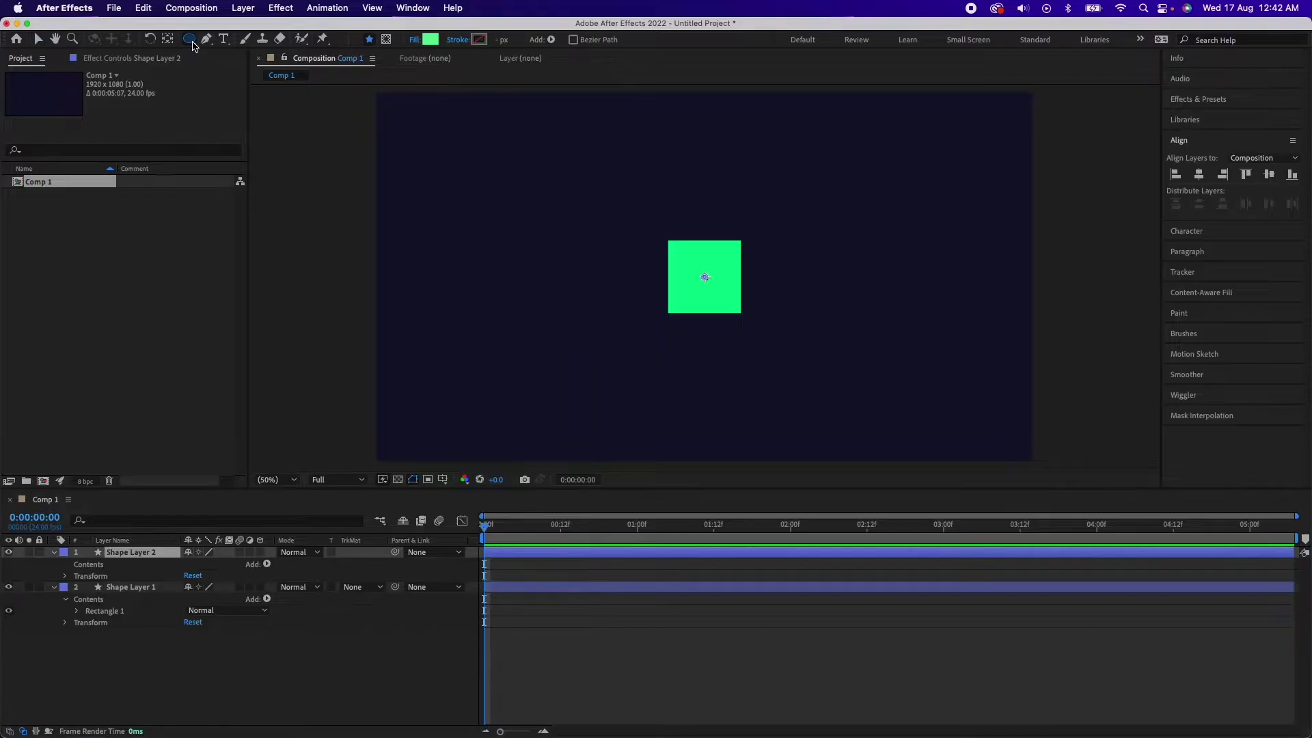
{"action": "left_click_drag", "start_coordinate": [673, 249], "coordinate": [742, 314]}
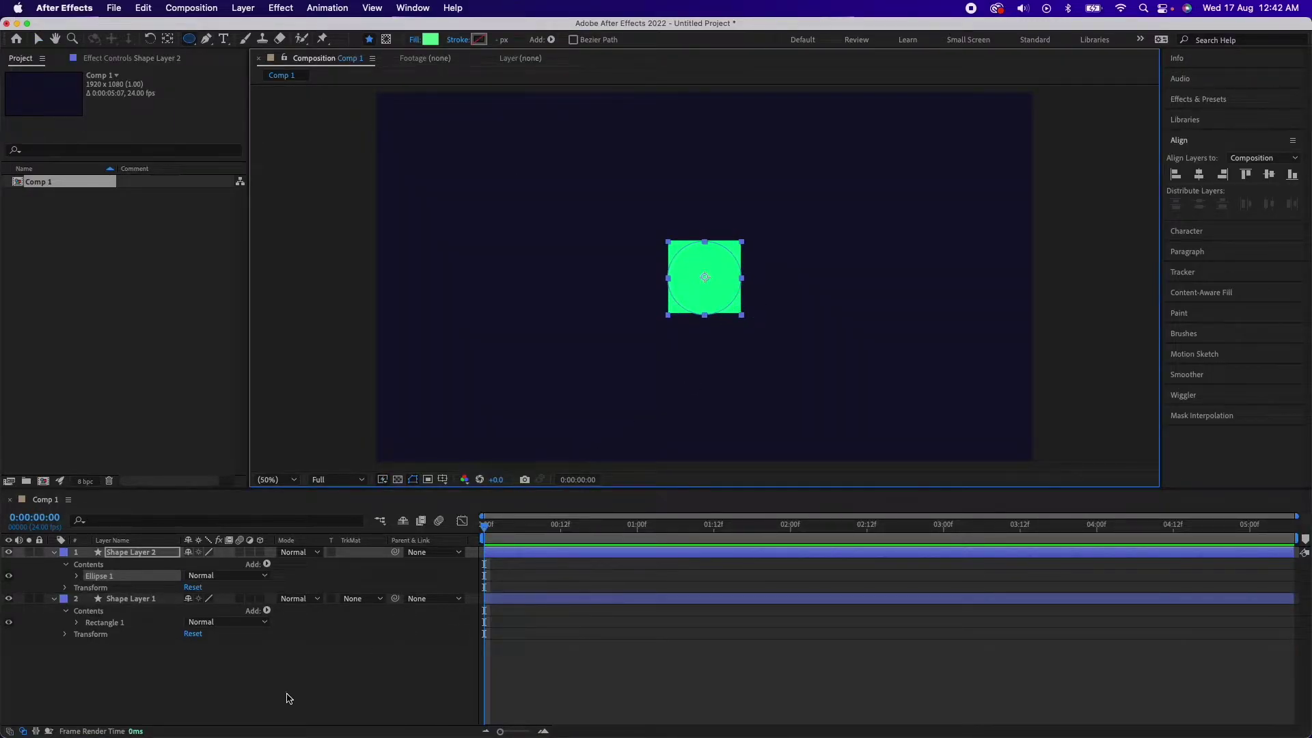
{"action": "left_click", "coordinate": [257, 700]}
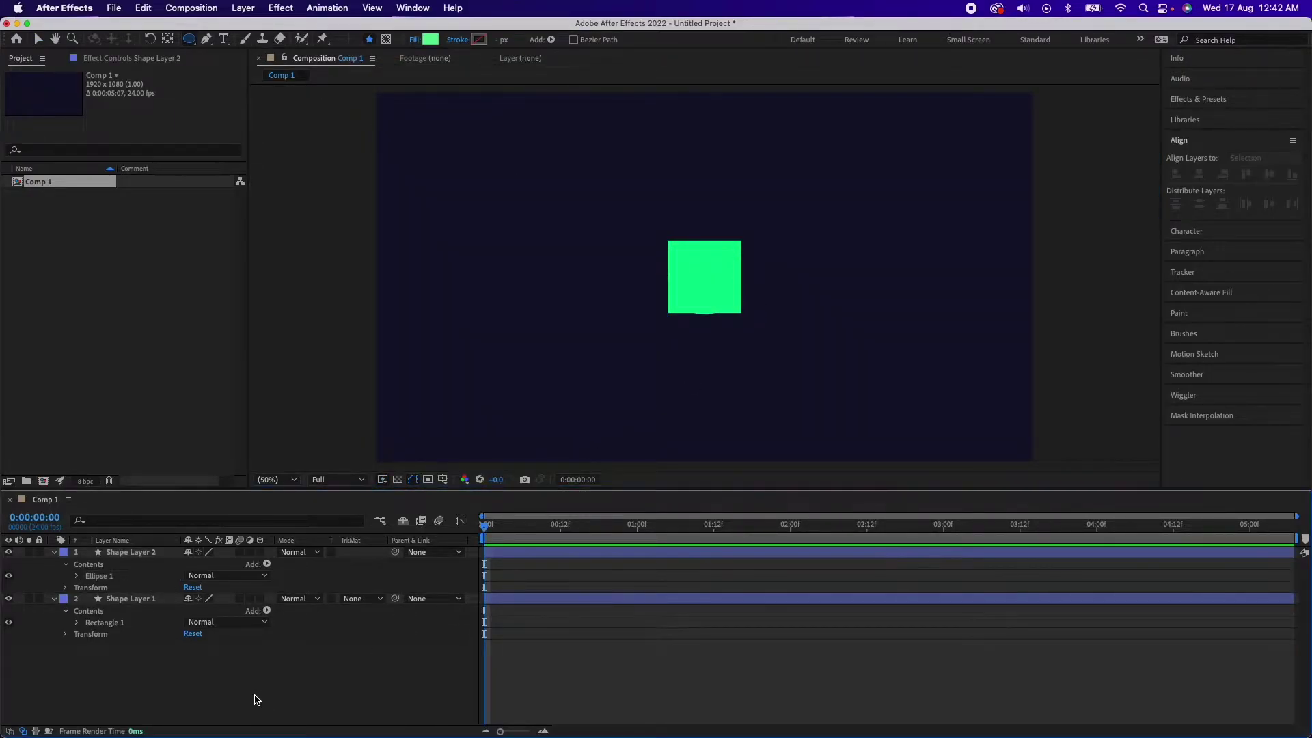
{"action": "left_click", "coordinate": [9, 599]}
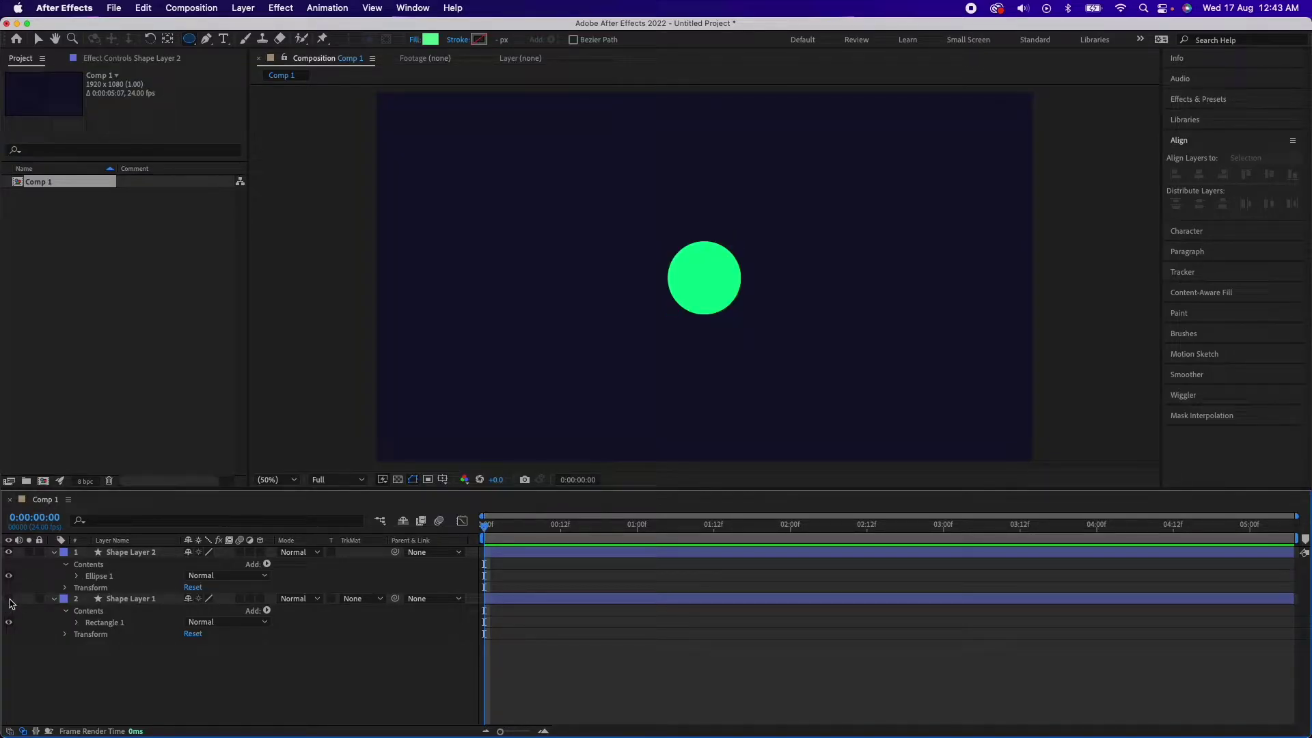
- Rename the two shape layers 'circle' and 'square'
{"action": "left_click", "coordinate": [137, 554]}
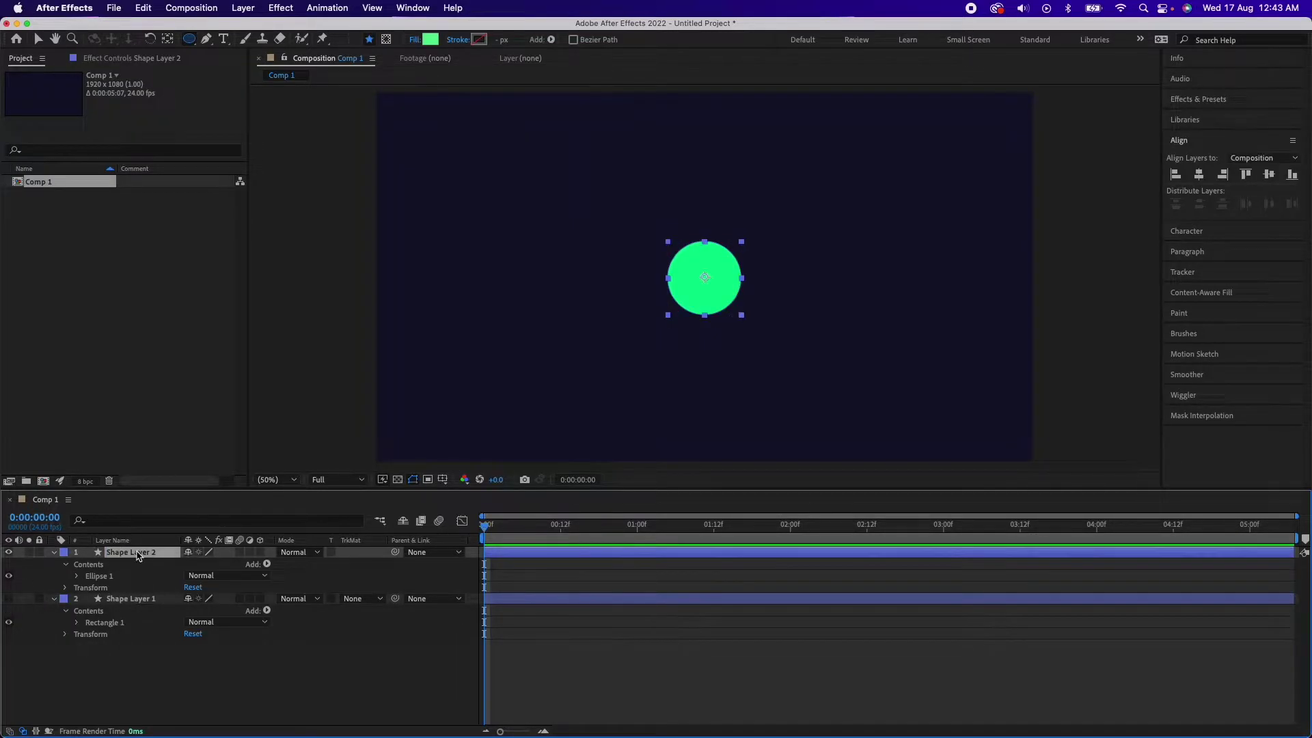
{"action": "key", "text": "Return"}
{"action": "type", "text": "circle"}
{"action": "key", "text": "Return"}
{"action": "key", "text": "super+Down"}
{"action": "key", "text": "Return"}
{"action": "type", "text": "sw"}
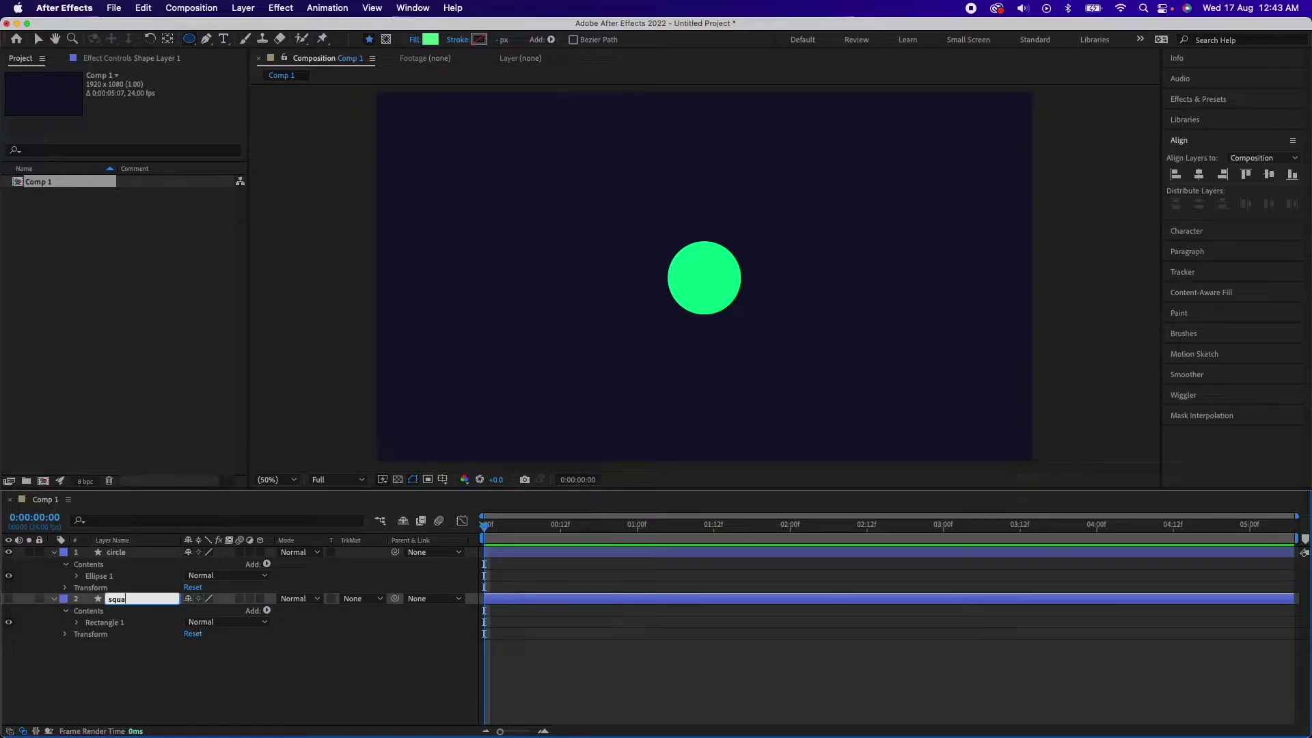
{"action": "key", "text": "Return"}
{"action": "left_click", "coordinate": [139, 586]}
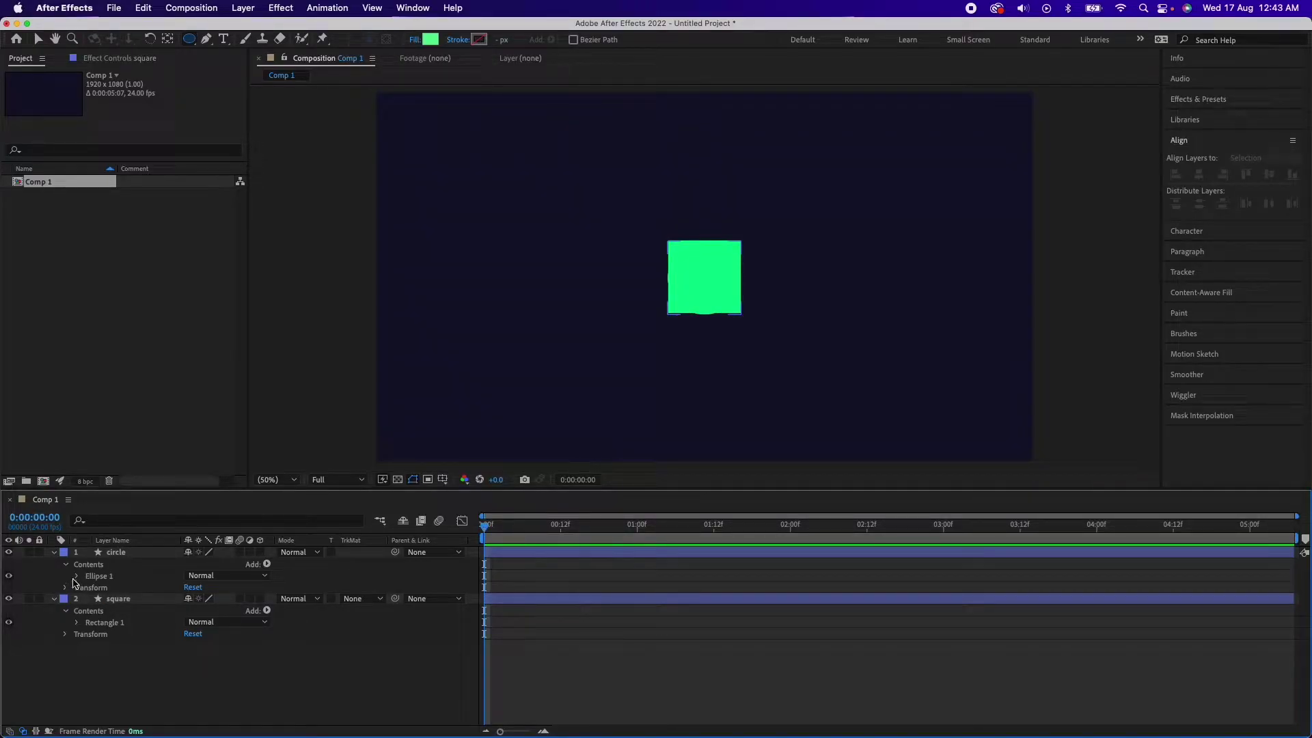
- Convert the circle's ellipse path and the square's rectangle path to Bezier paths
{"action": "left_click", "coordinate": [77, 577]}
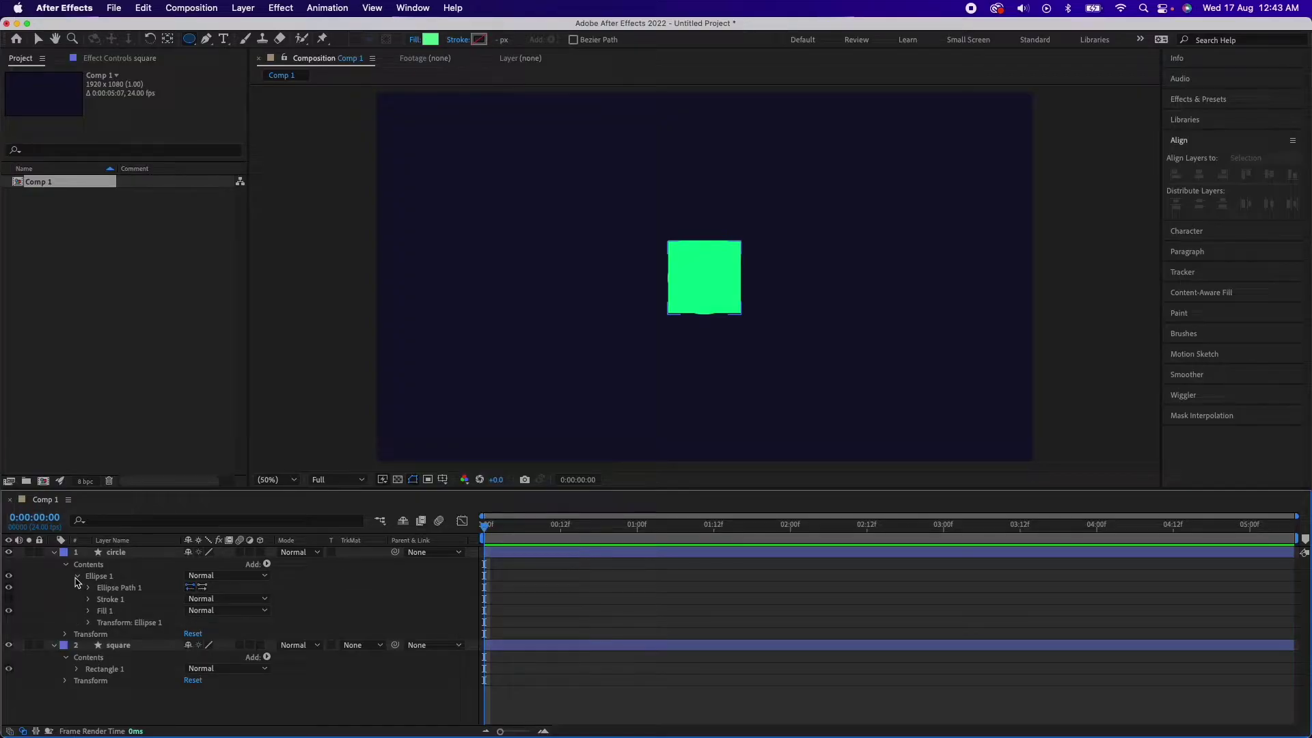
{"action": "left_click", "coordinate": [77, 669]}
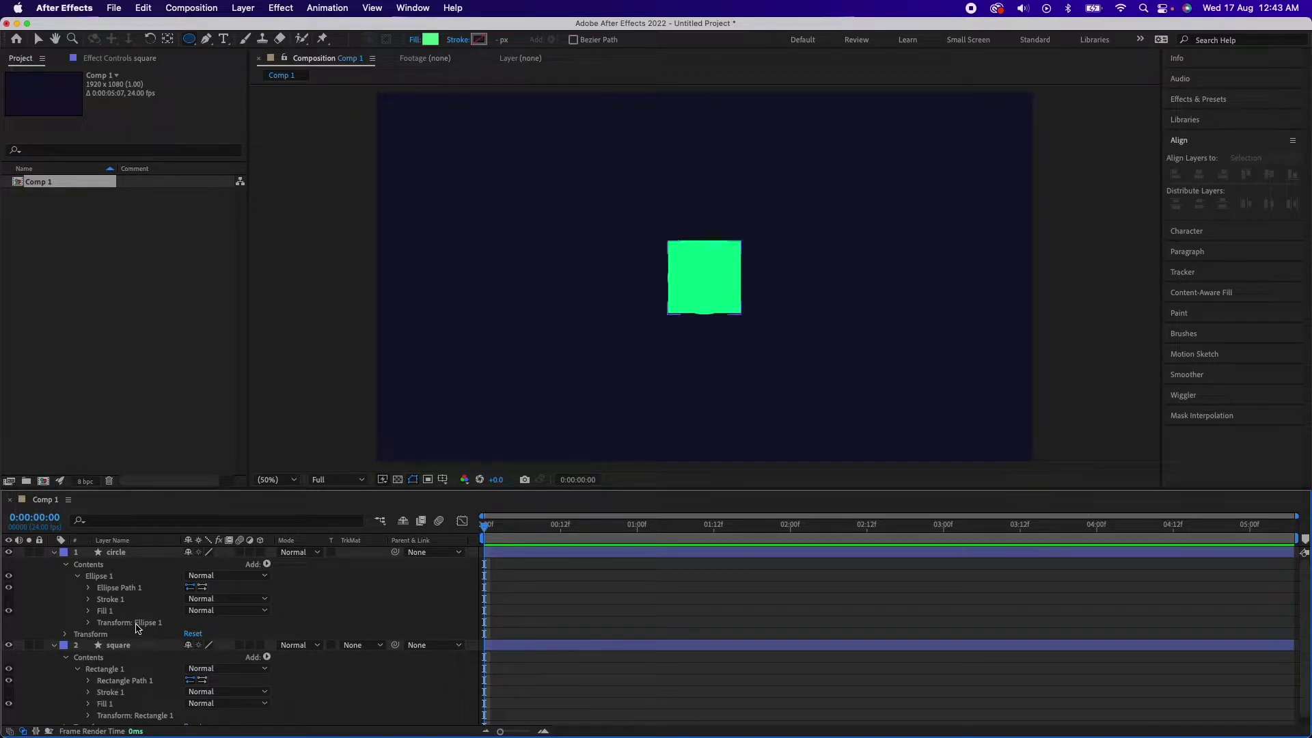
{"action": "left_click", "coordinate": [119, 589]}
{"action": "right_click", "coordinate": [119, 589]}
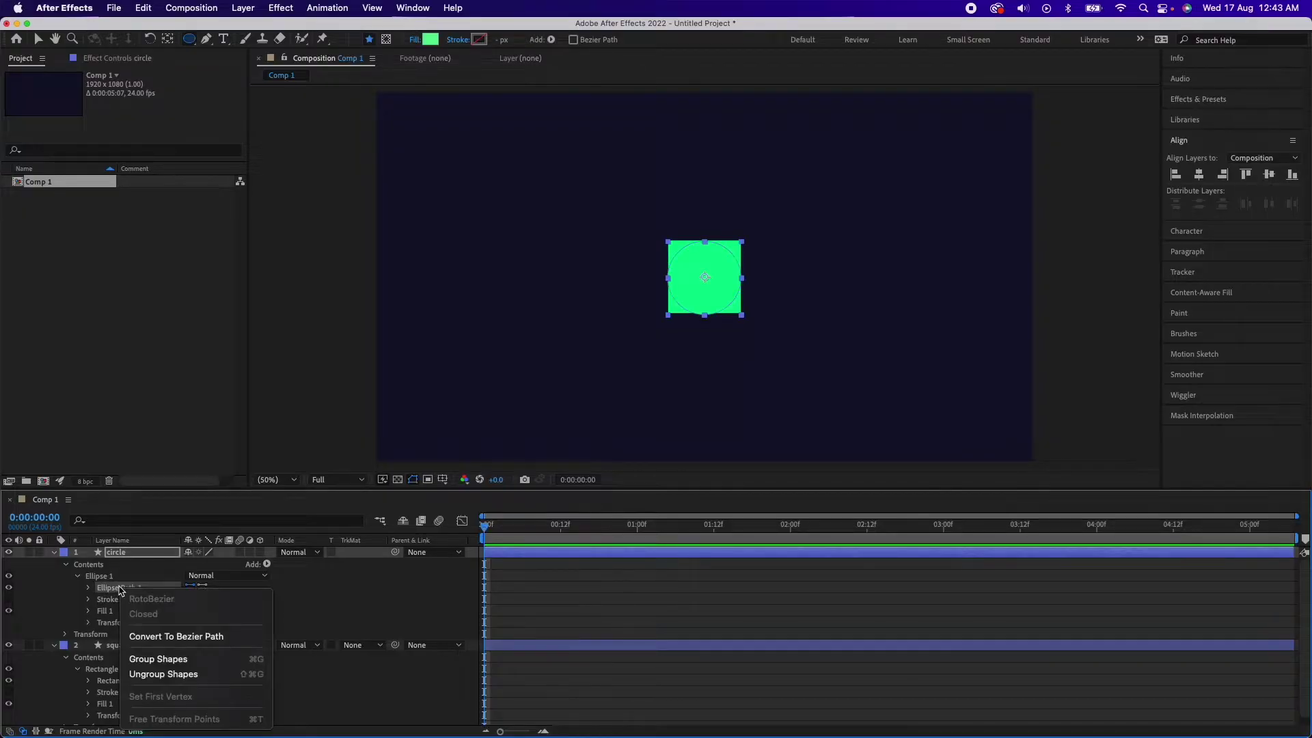
{"action": "left_click", "coordinate": [174, 636]}
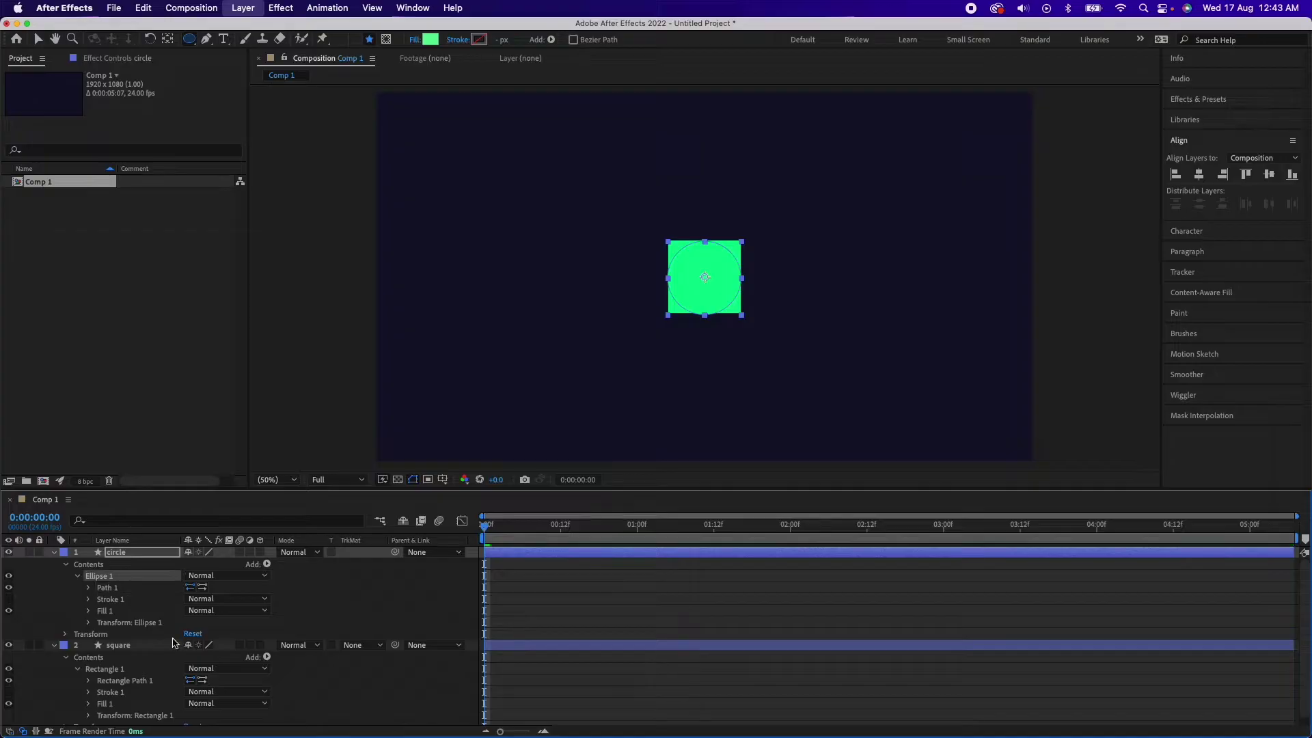
{"action": "left_click", "coordinate": [142, 680]}
{"action": "right_click", "coordinate": [143, 680]}
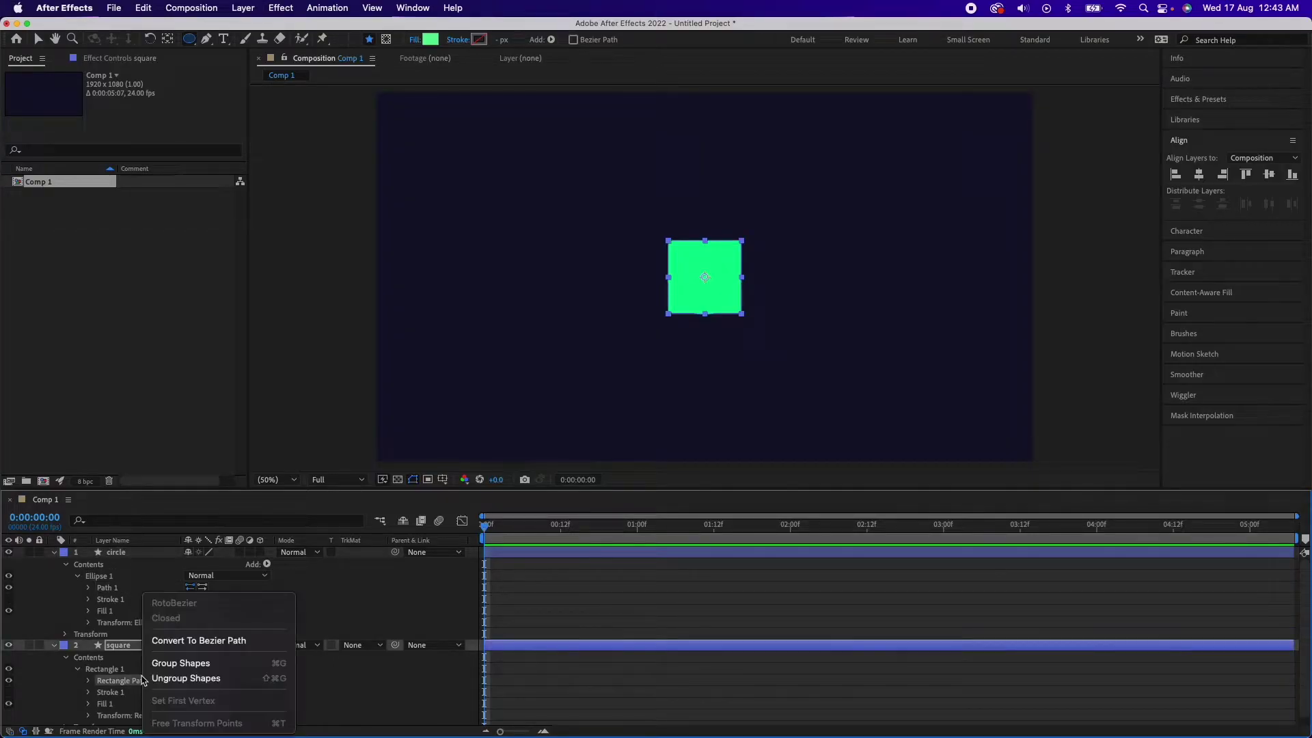
{"action": "left_click", "coordinate": [209, 641]}
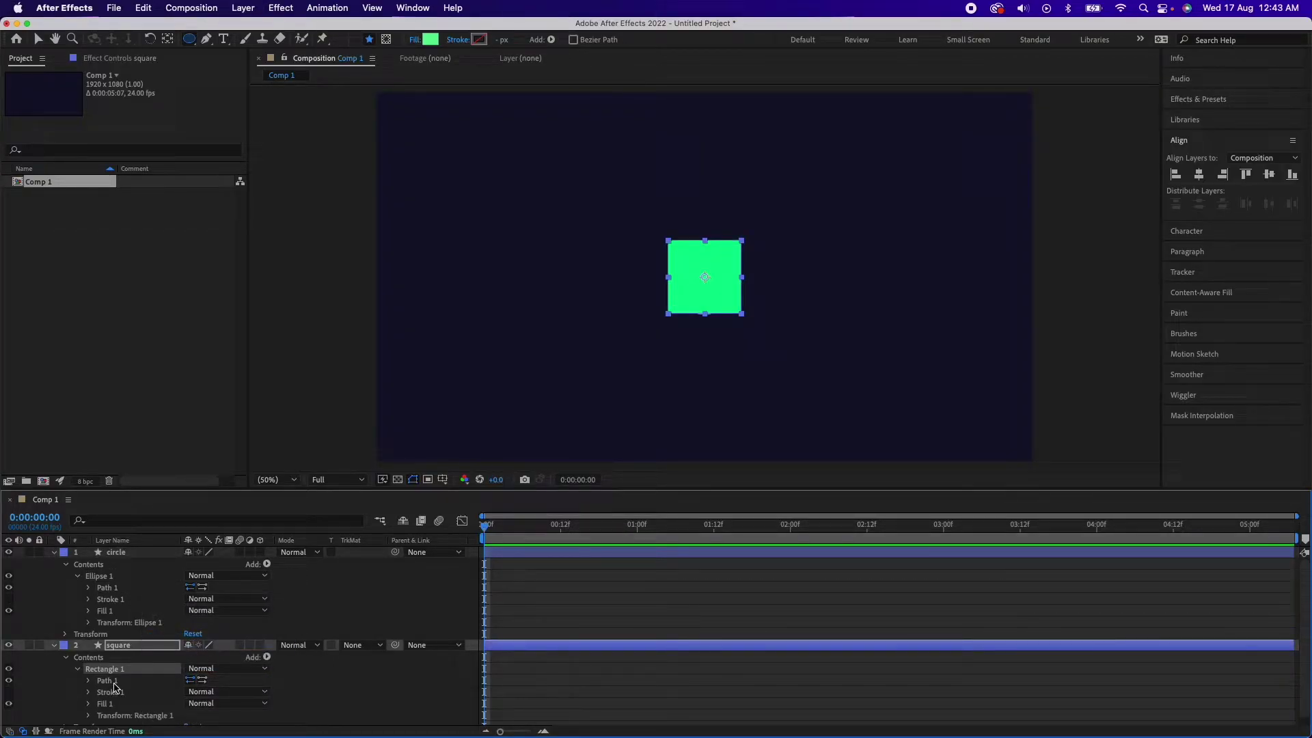
{"action": "left_click", "coordinate": [89, 588]}
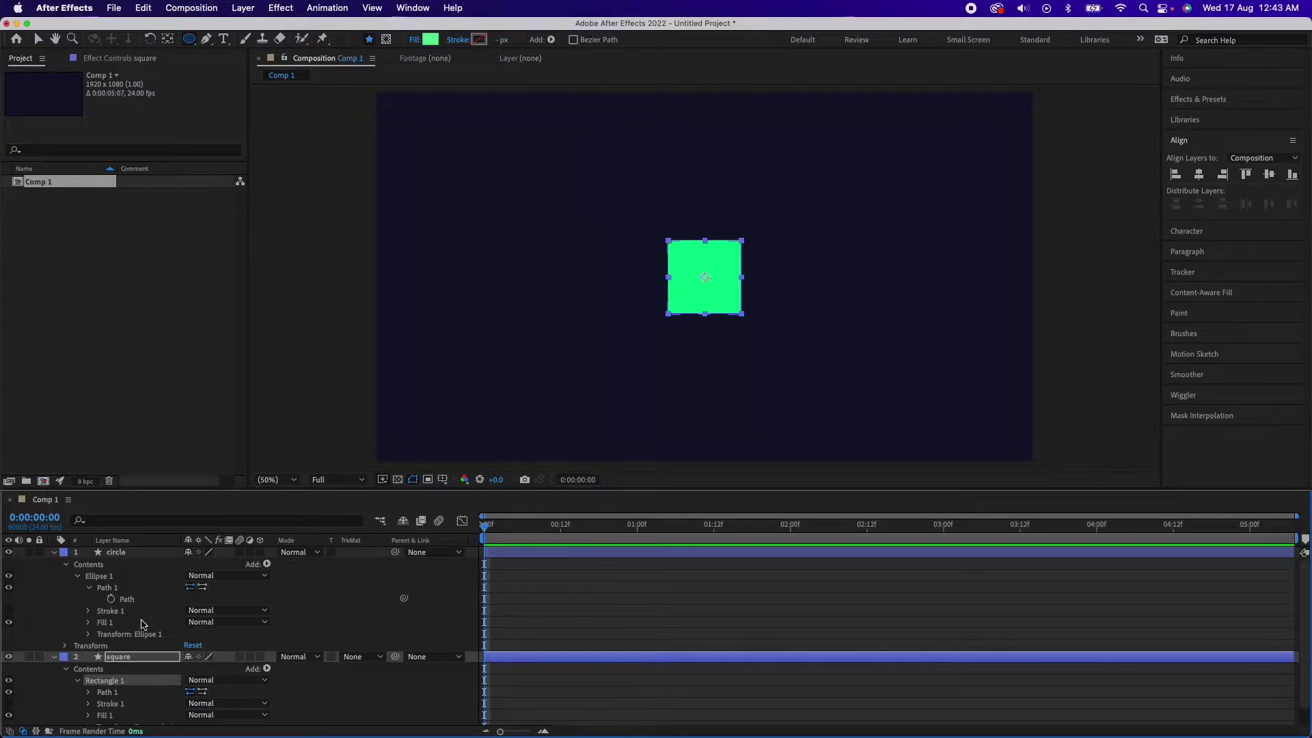
{"action": "scroll", "coordinate": [143, 624], "scroll_direction": "down", "scroll_amount": 1}
- Keyframe the square's Path at 0 and 1 s, pasting the circle shape in at 1 s
{"action": "left_click", "coordinate": [89, 673]}
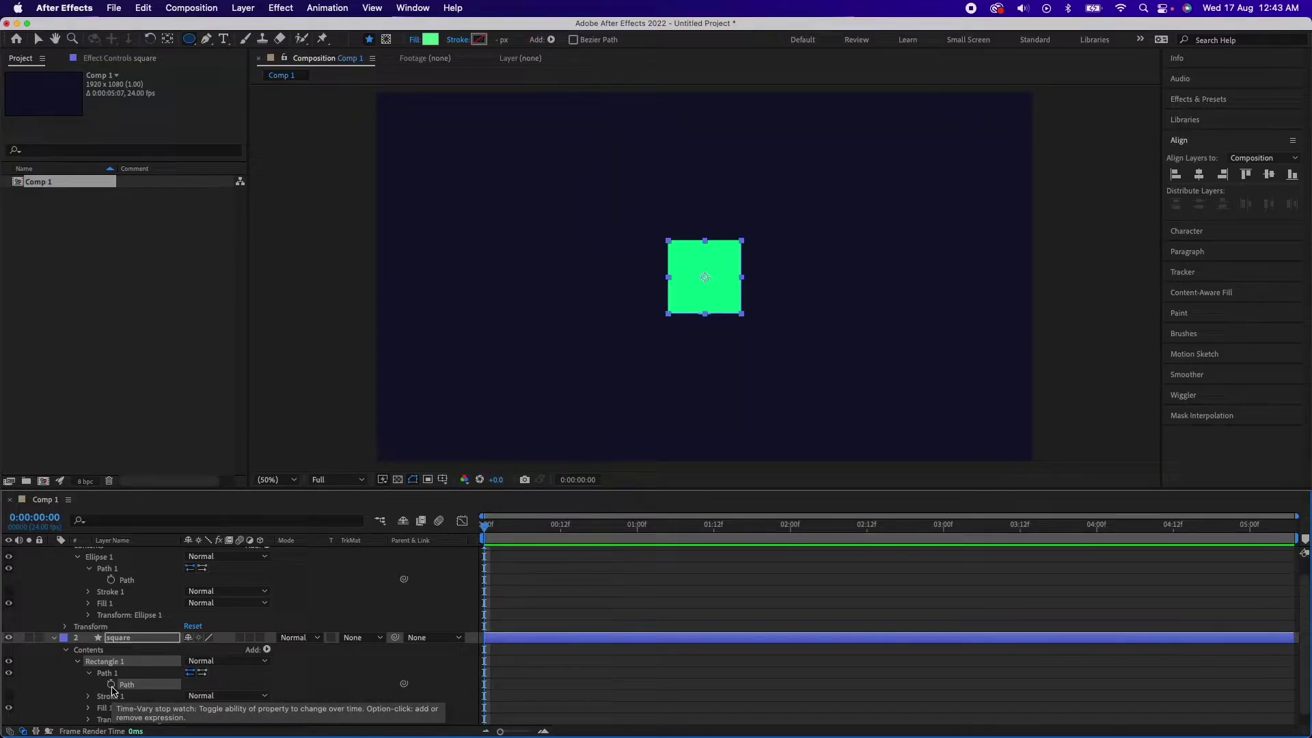
{"action": "left_click", "coordinate": [111, 685]}
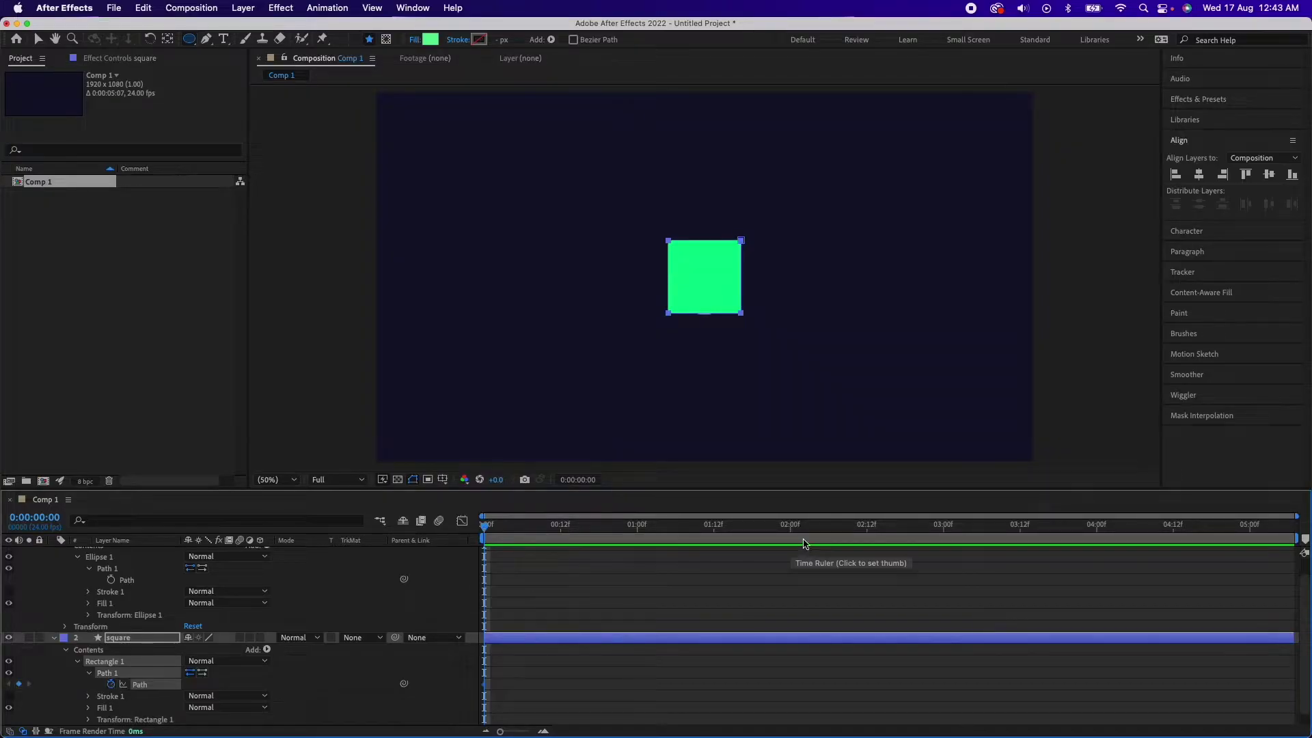
{"action": "left_click", "coordinate": [636, 538]}
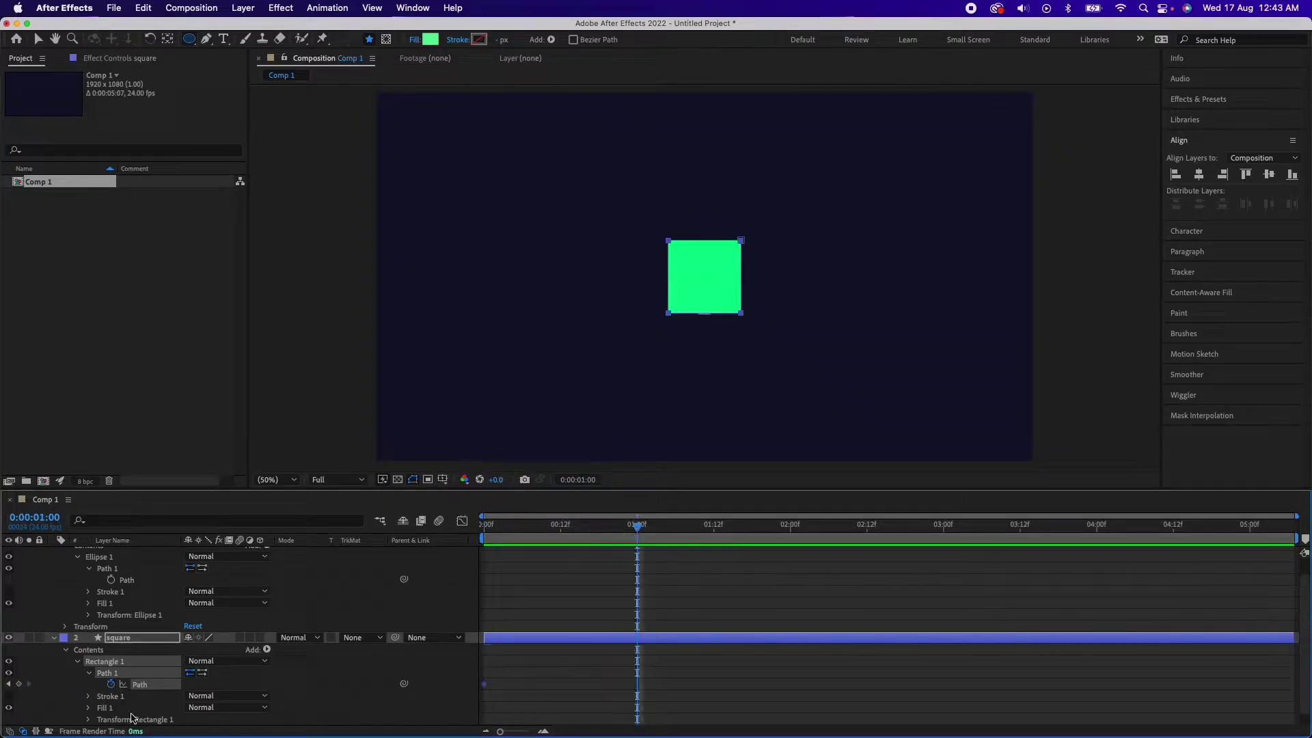
{"action": "left_click", "coordinate": [19, 684]}
{"action": "scroll", "coordinate": [102, 649], "scroll_direction": "up", "scroll_amount": 1}
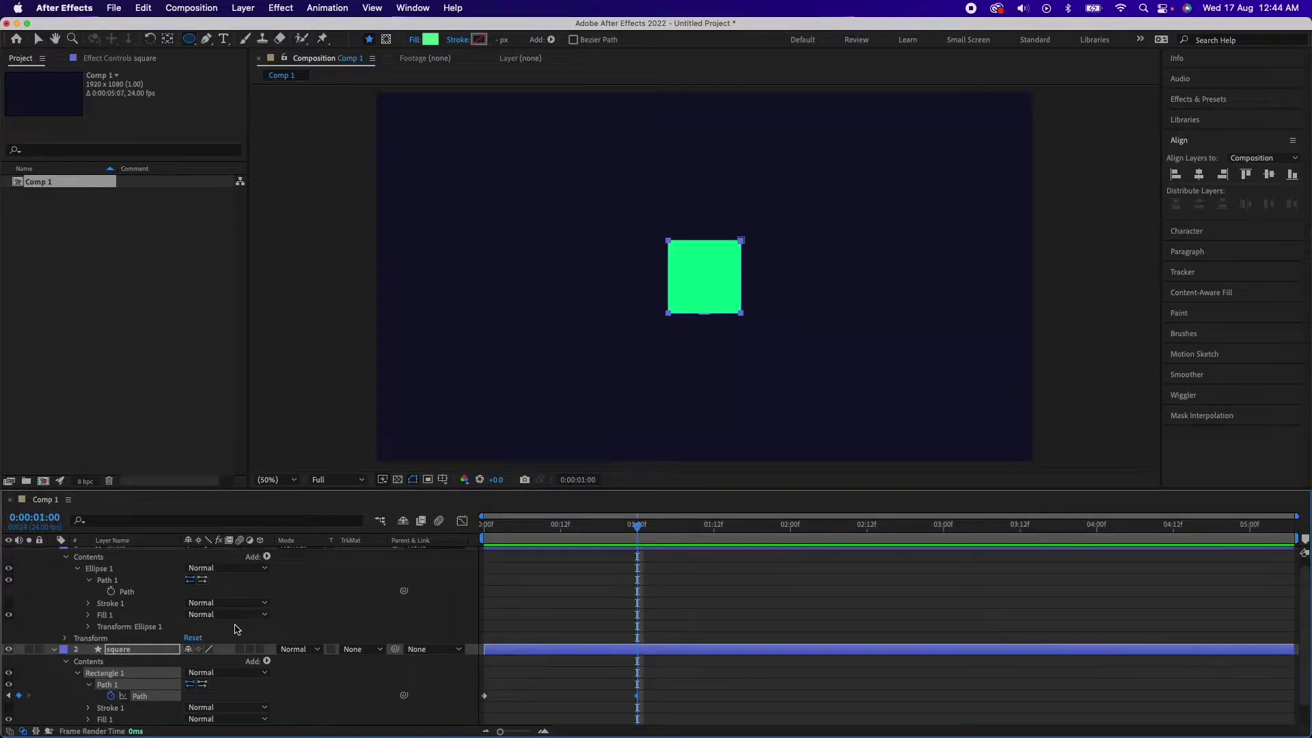
{"action": "left_click", "coordinate": [112, 592]}
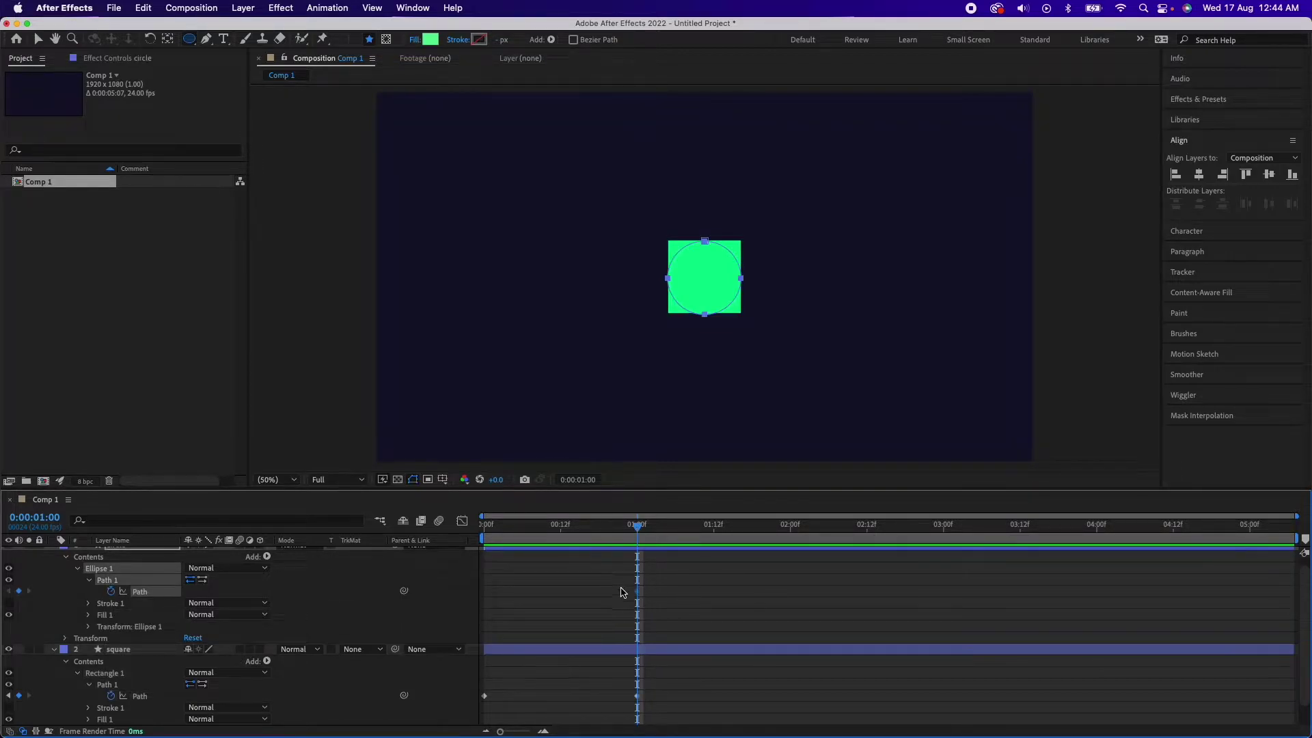
{"action": "scroll", "coordinate": [632, 594], "scroll_direction": "up", "scroll_amount": 1}
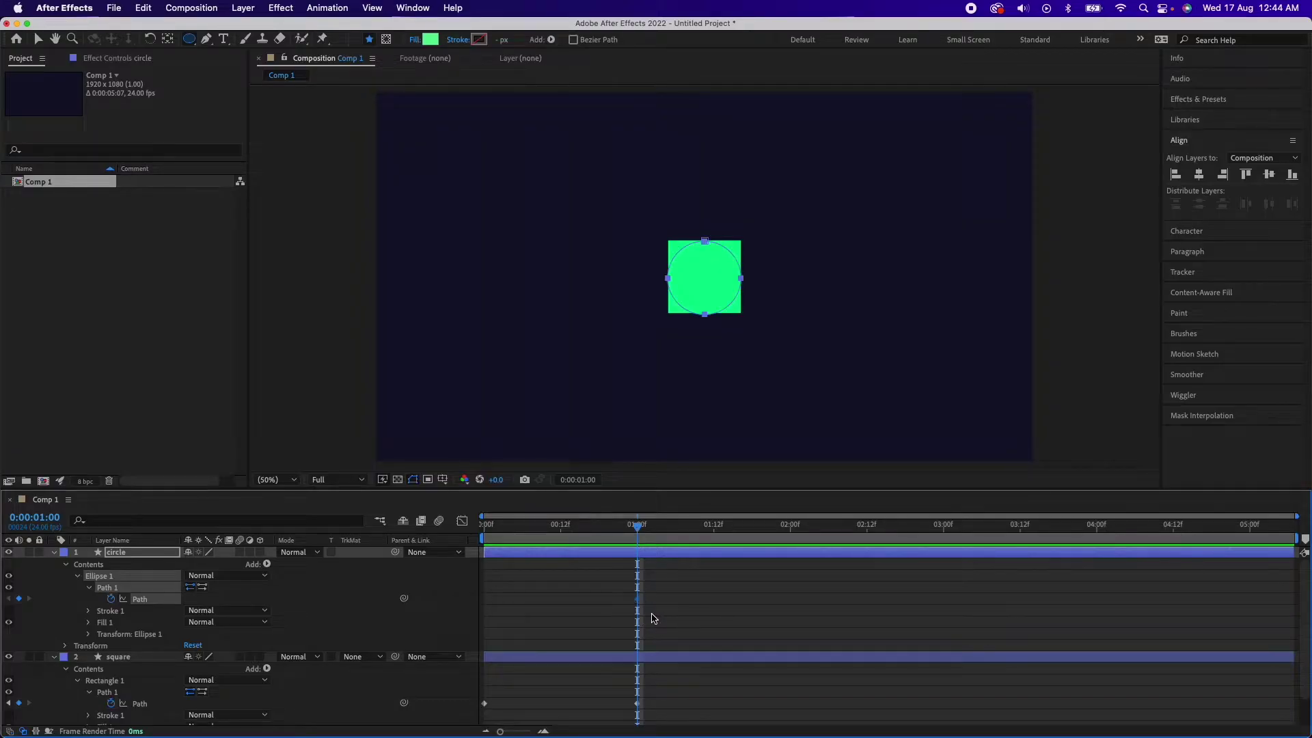
{"action": "scroll", "coordinate": [654, 619], "scroll_direction": "down", "scroll_amount": 4}
{"action": "left_click", "coordinate": [634, 673]}
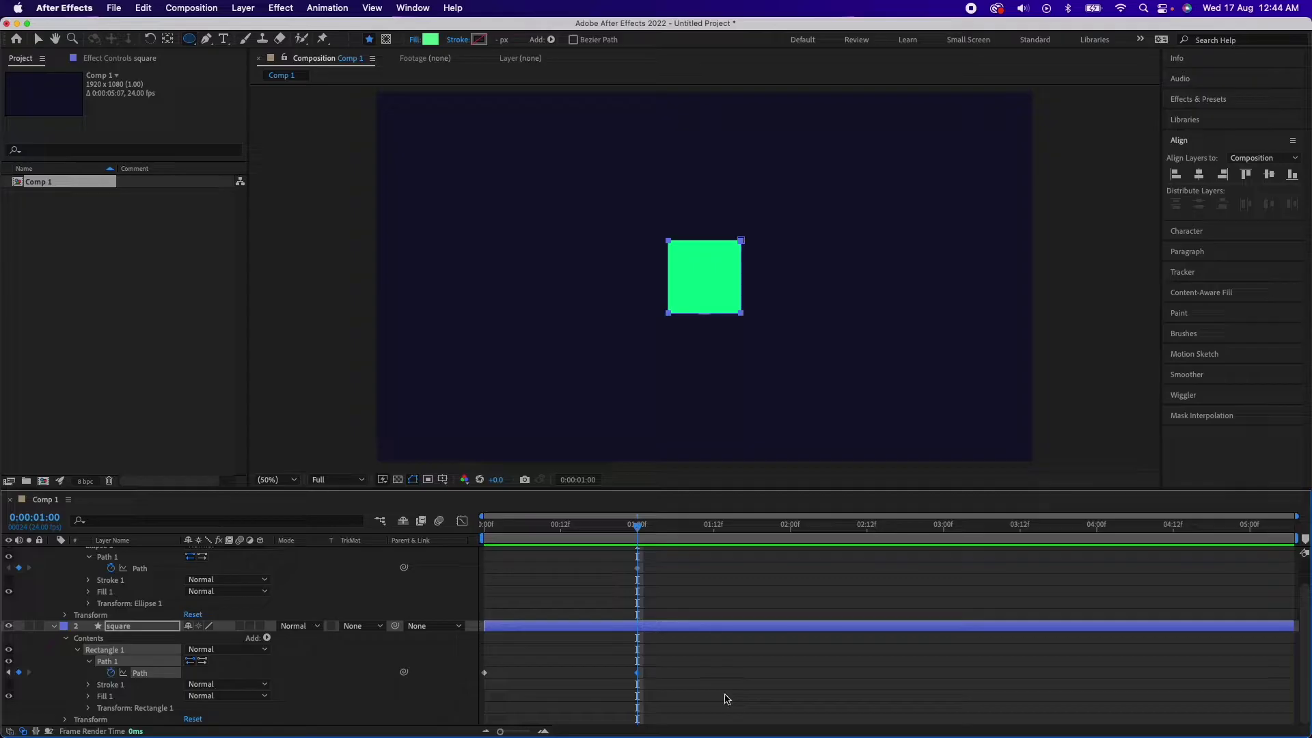
{"action": "key", "text": "super+v"}
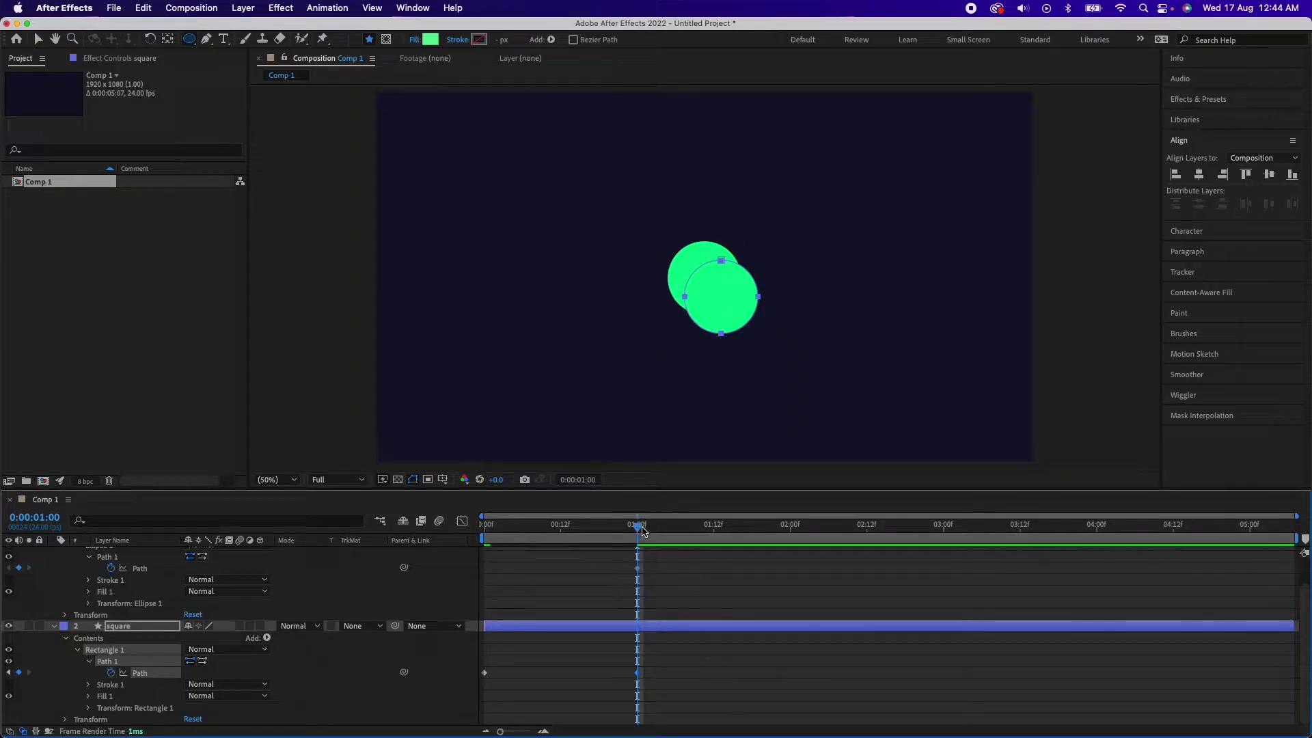
{"action": "key", "text": "space"}
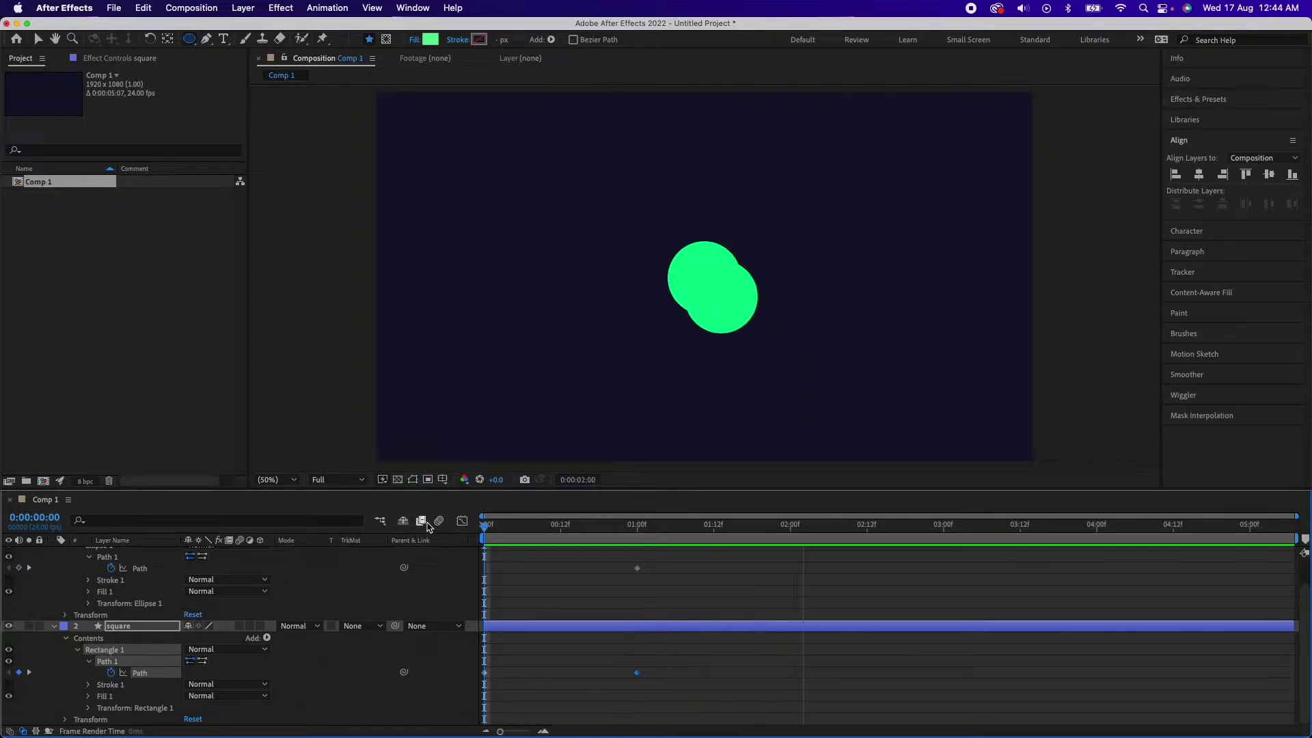
{"action": "key", "text": "space"}
- Add a Path keyframe at 2 s holding the pasted square shape, then scrub the morph
{"action": "left_click_drag", "start_coordinate": [640, 531], "coordinate": [791, 545]}
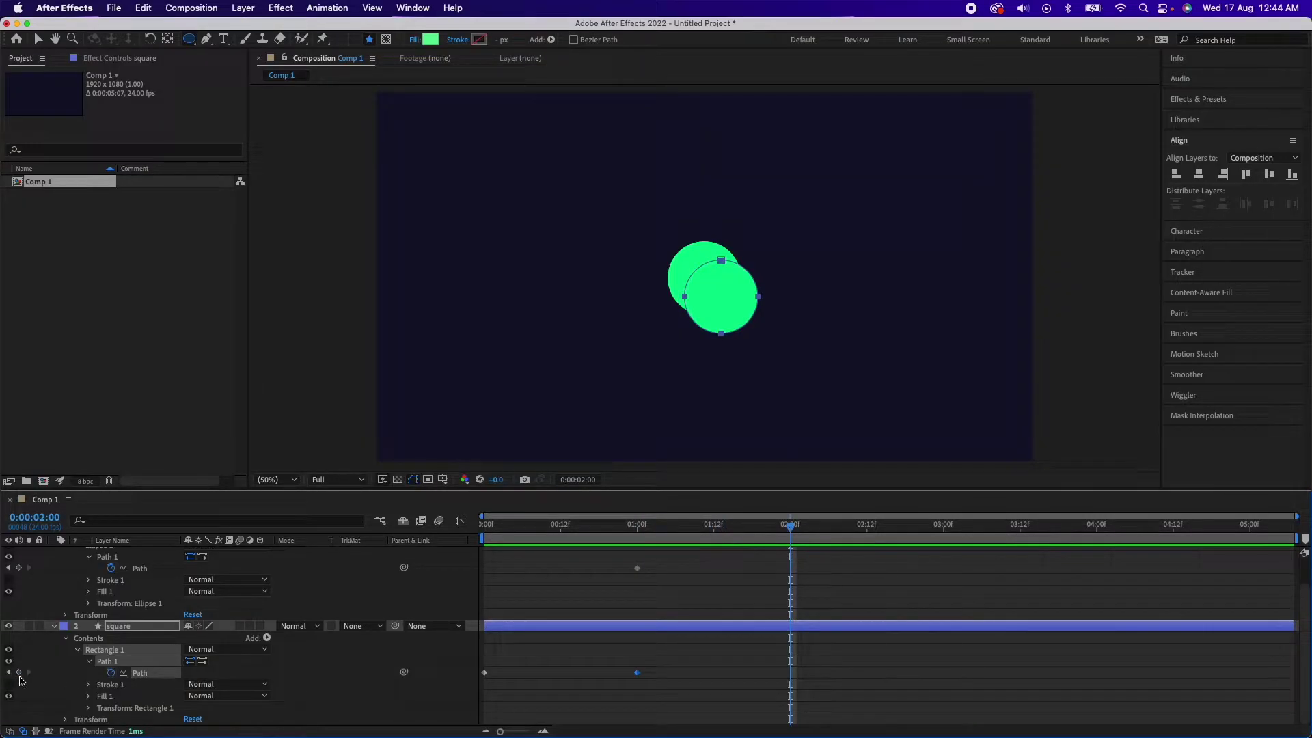
{"action": "left_click", "coordinate": [19, 673]}
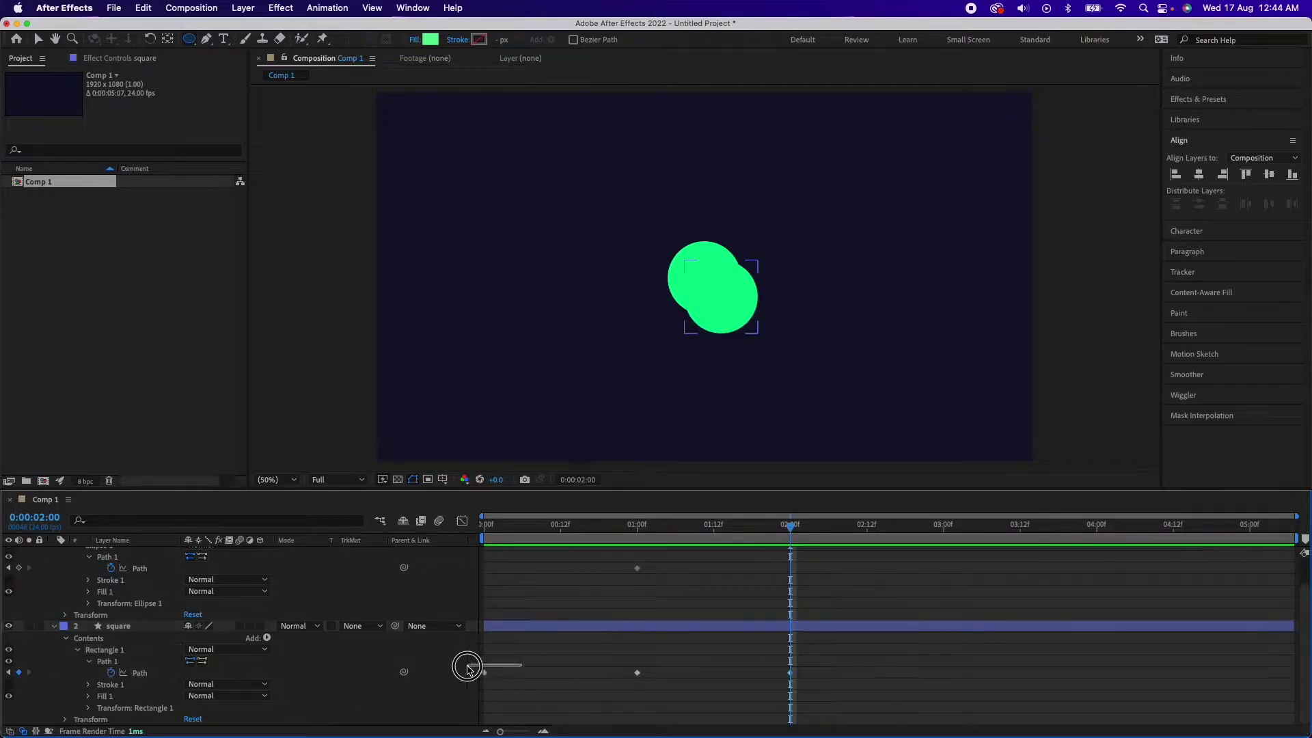
{"action": "left_click", "coordinate": [790, 673]}
{"action": "key", "text": "super+v"}
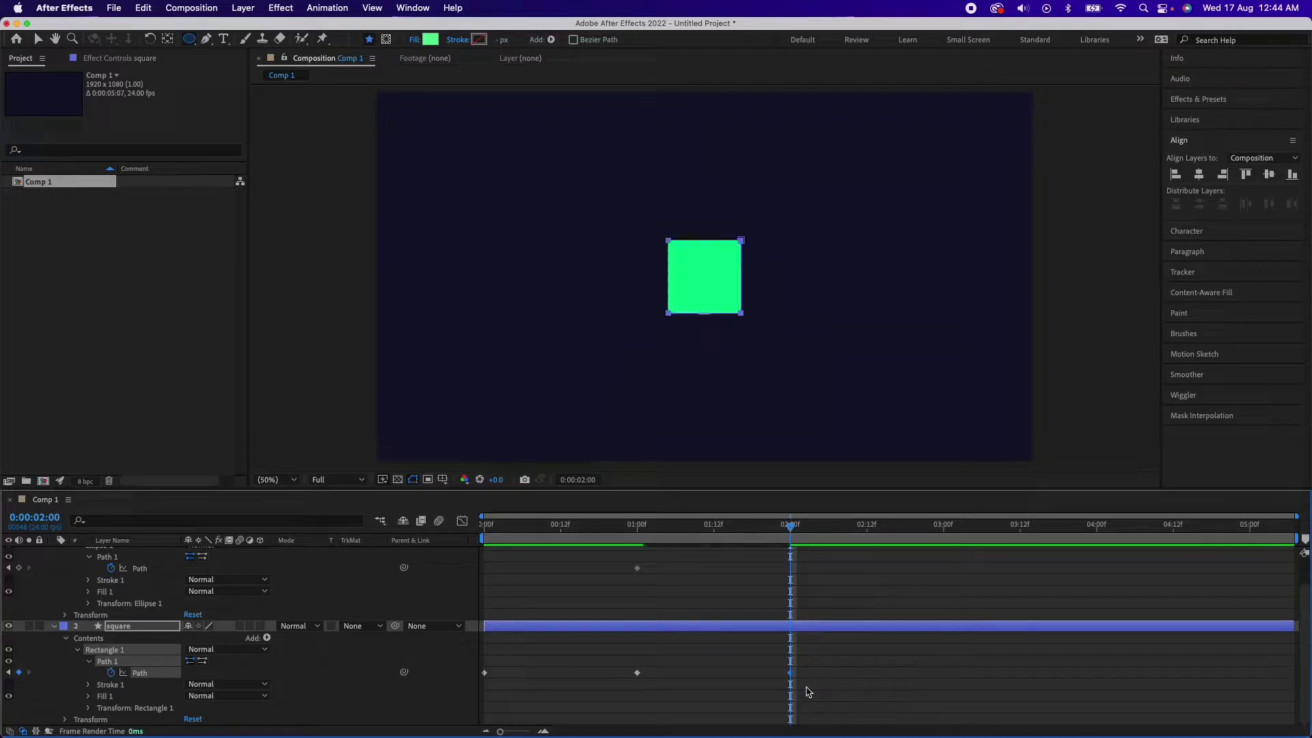
{"action": "left_click_drag", "start_coordinate": [790, 527], "coordinate": [786, 573]}
{"action": "scroll", "coordinate": [536, 654], "scroll_direction": "up", "scroll_amount": 2}
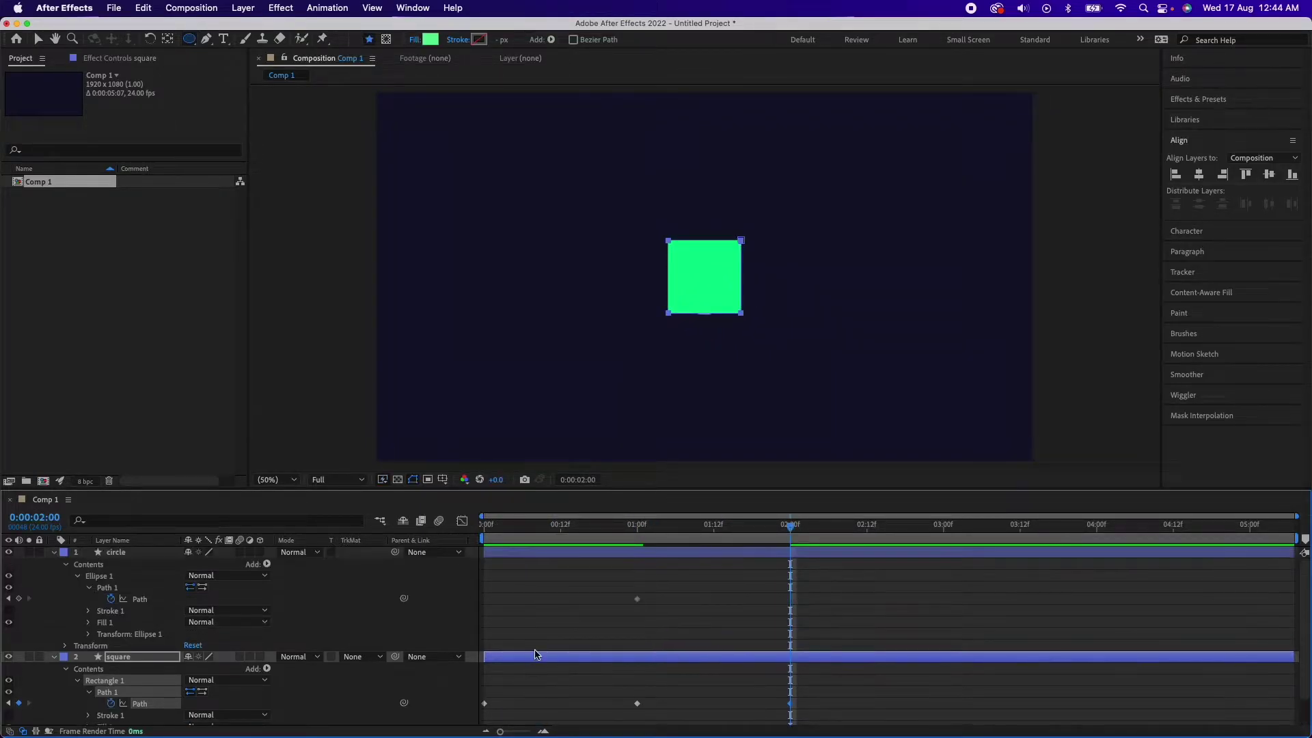
- Delete the circle layer and reveal the square's Transform properties
{"action": "left_click", "coordinate": [116, 553]}
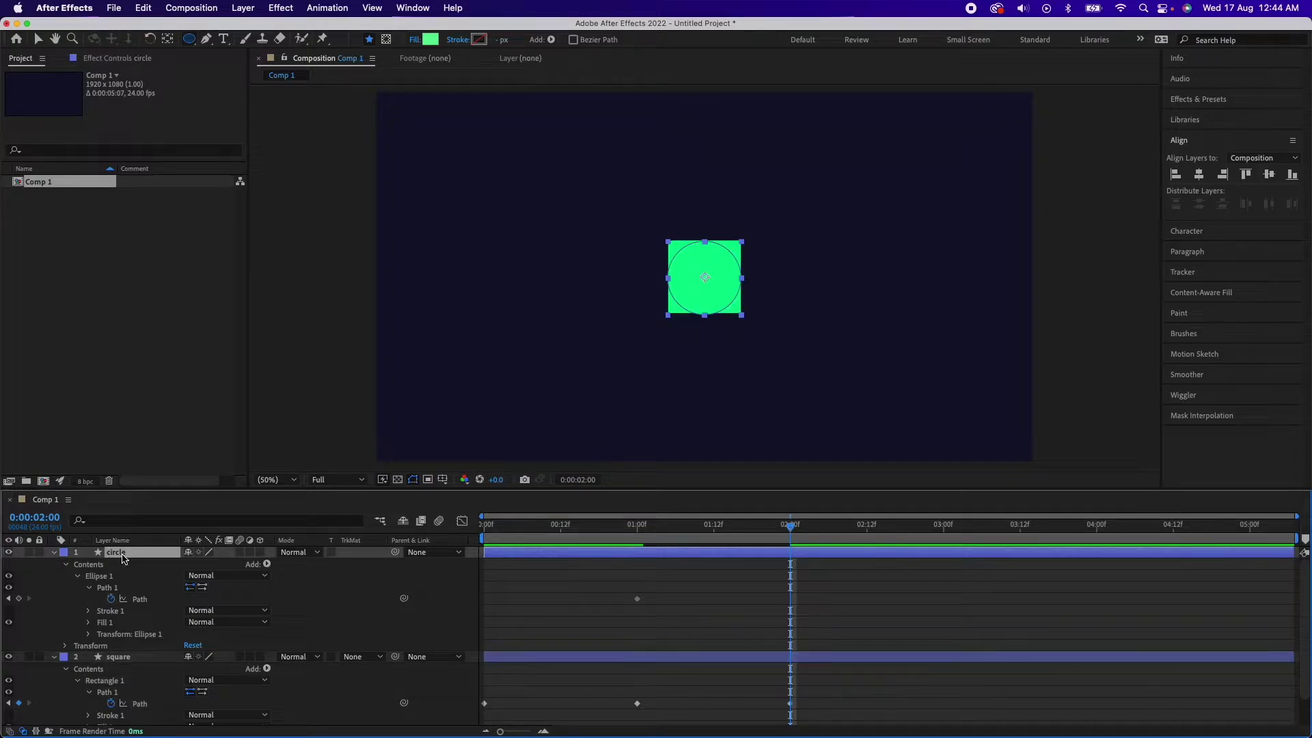
{"action": "key", "text": "Delete"}
{"action": "left_click_drag", "start_coordinate": [651, 535], "coordinate": [791, 576]}
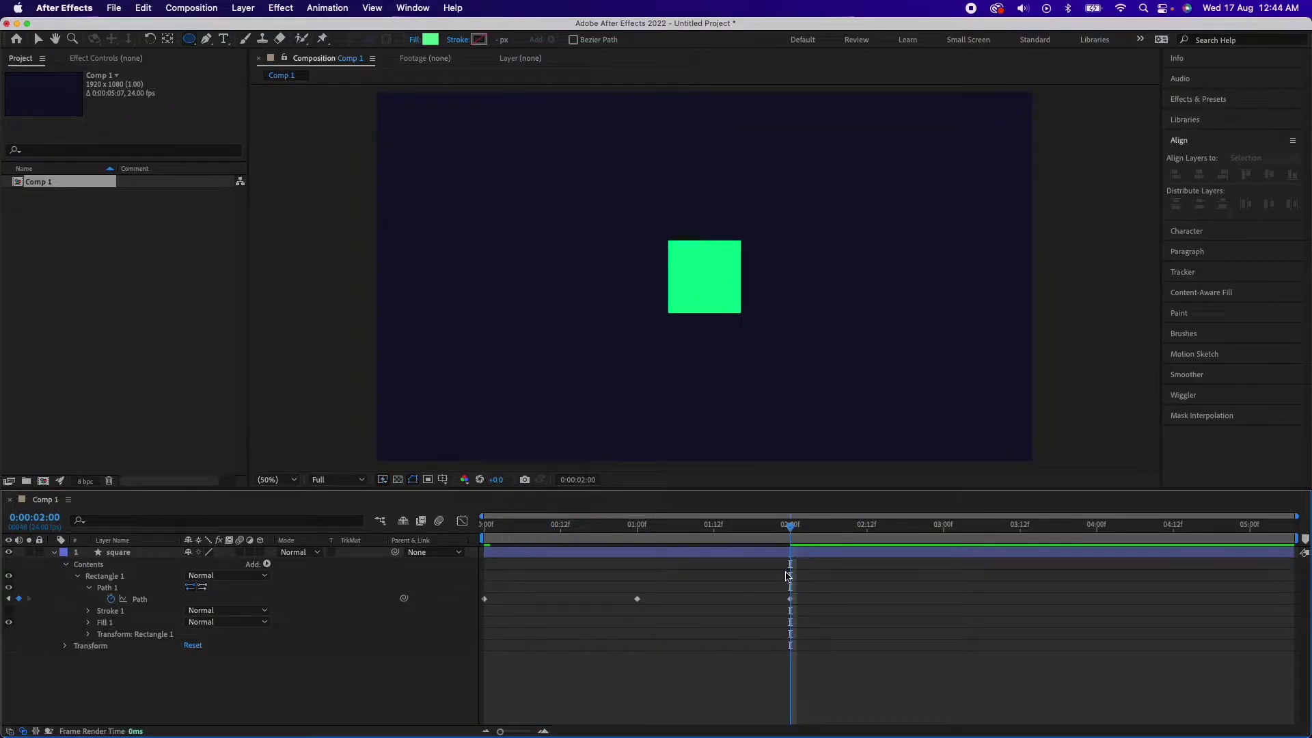
{"action": "left_click", "coordinate": [64, 646]}
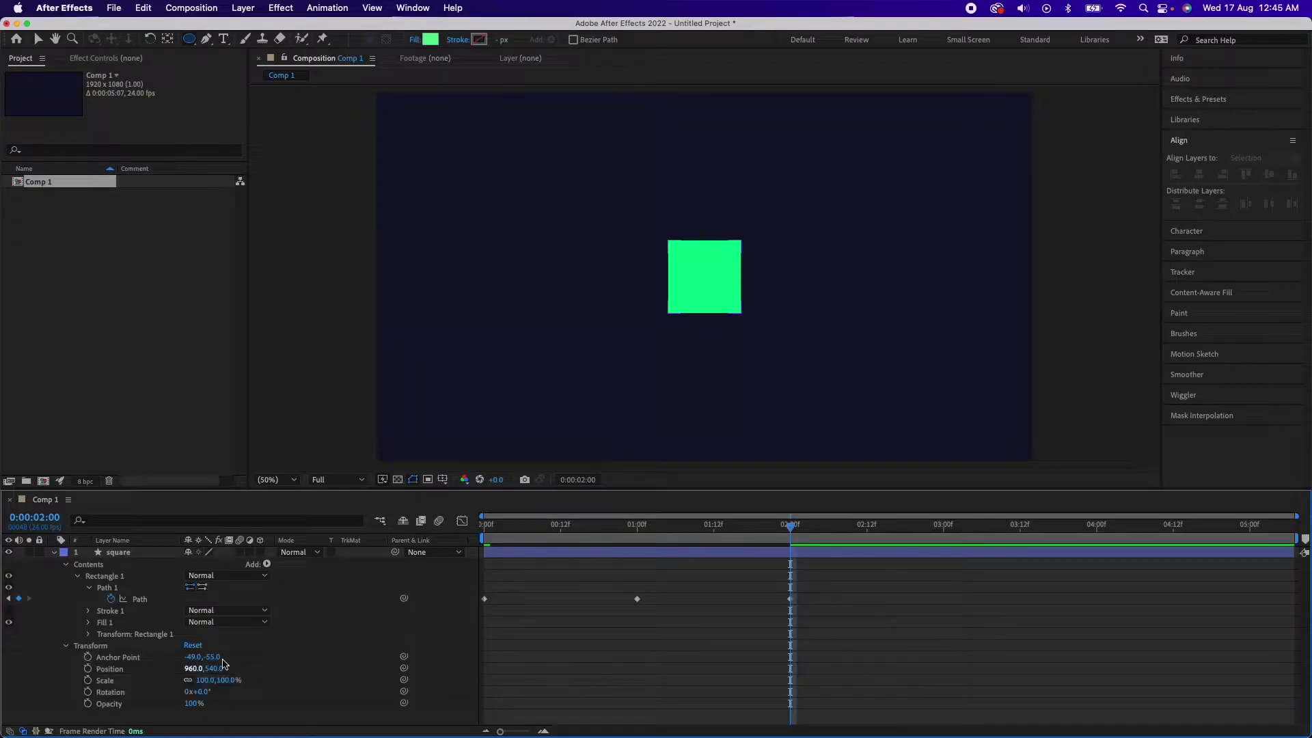
{"action": "key", "text": "Home"}
- Add Anchor Point keyframes for the square at 1 second and at 0:00
{"action": "left_click", "coordinate": [145, 659]}
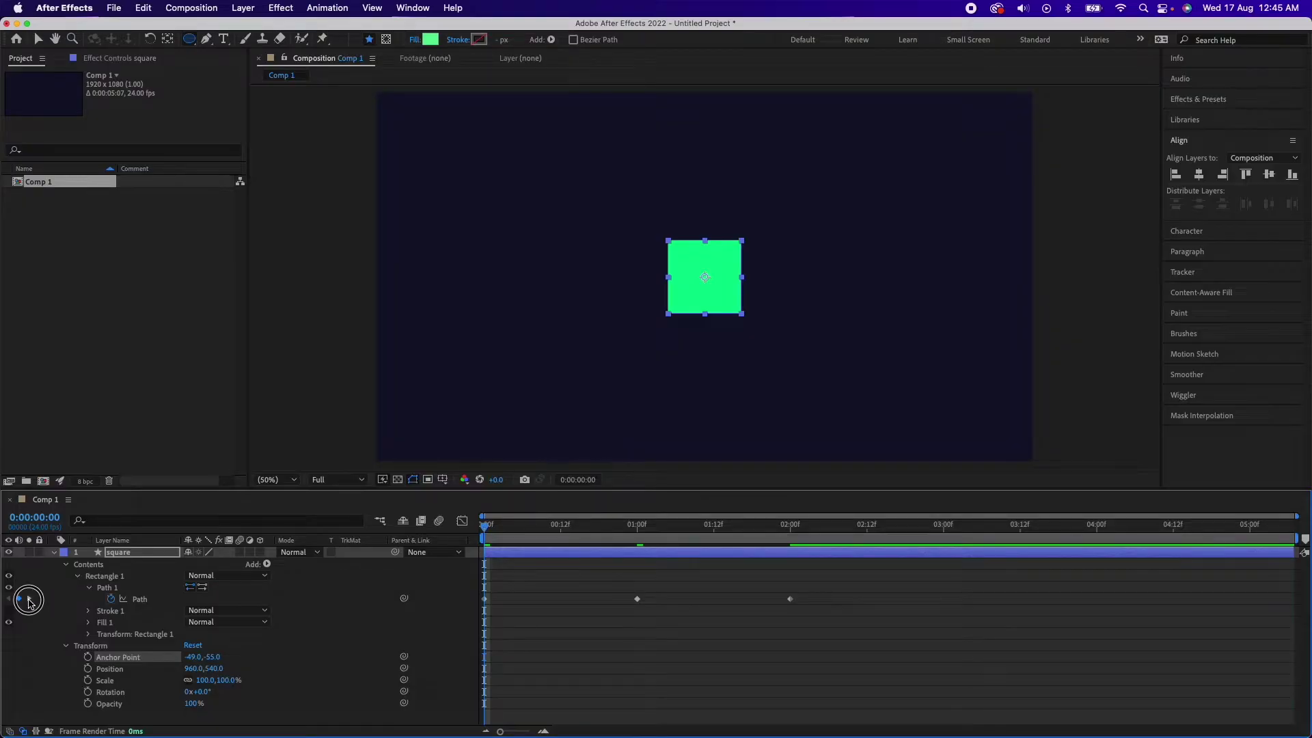
{"action": "left_click", "coordinate": [29, 599]}
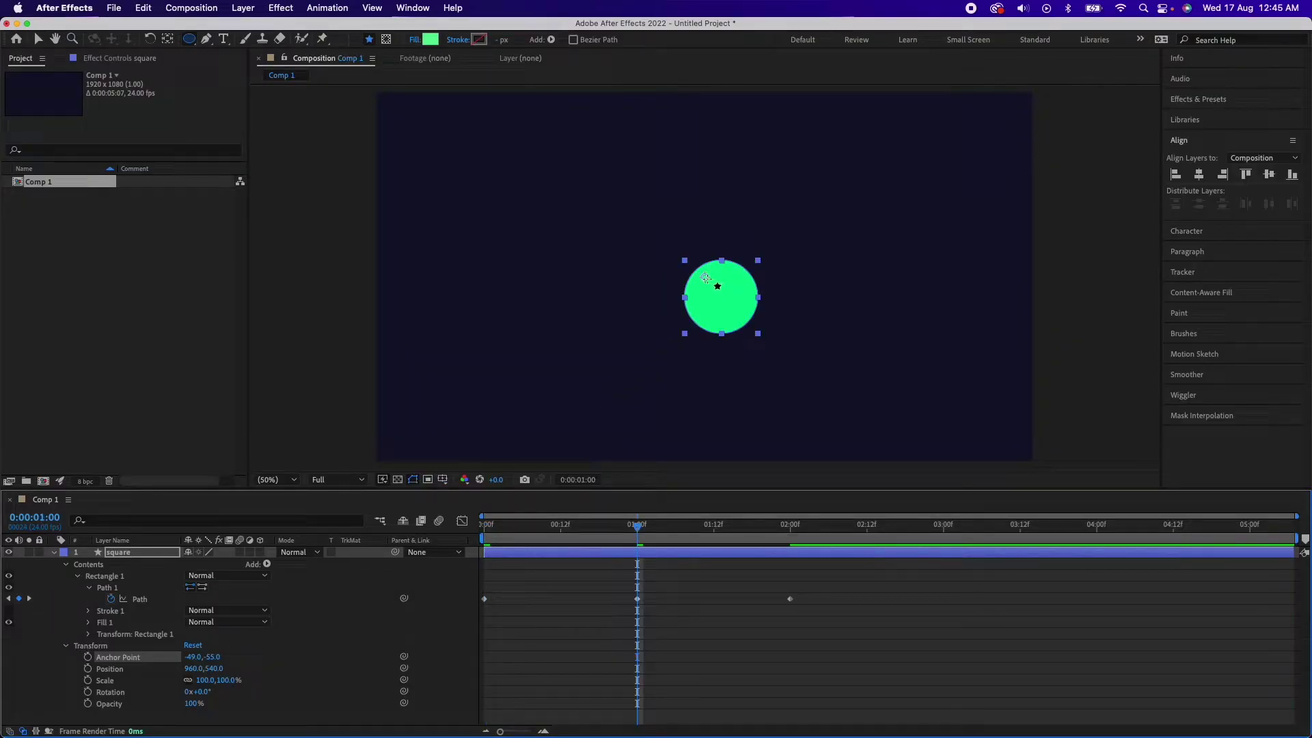
{"action": "left_click", "coordinate": [88, 657]}
{"action": "left_click", "coordinate": [8, 598]}
{"action": "left_click", "coordinate": [19, 657]}
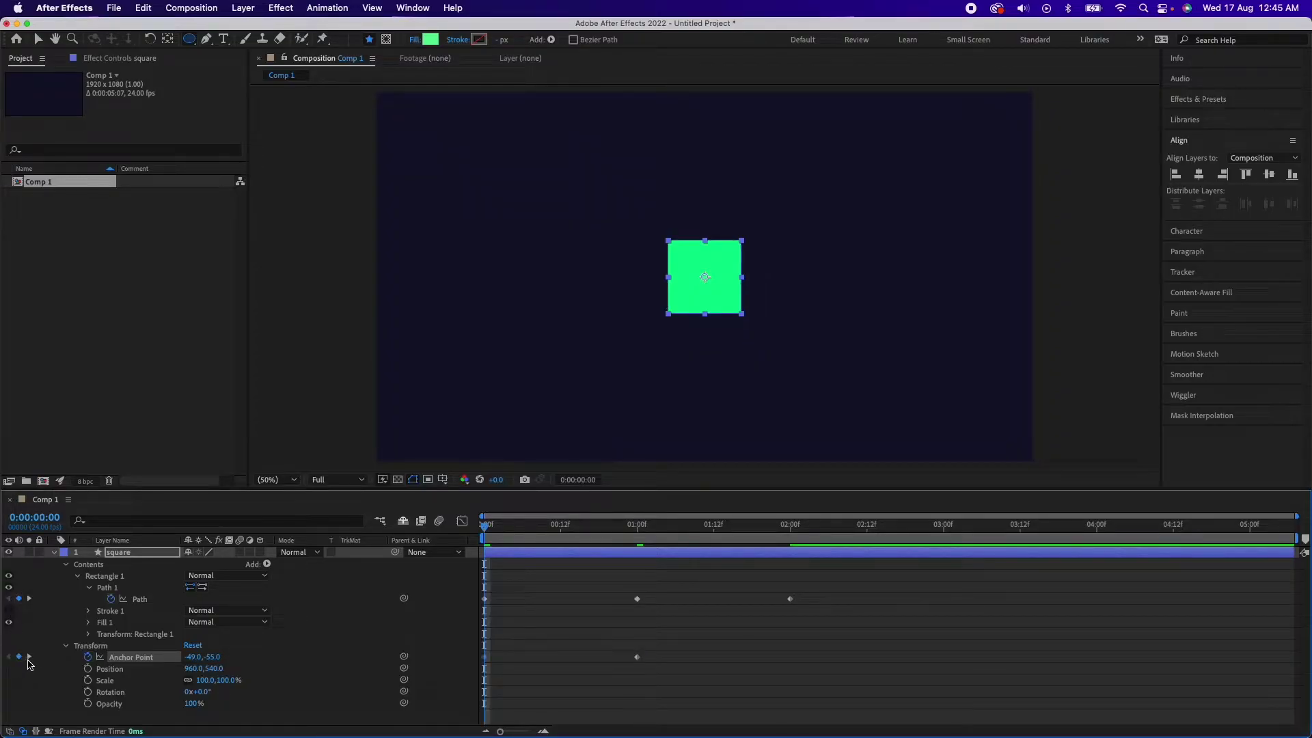
{"action": "left_click", "coordinate": [29, 657]}
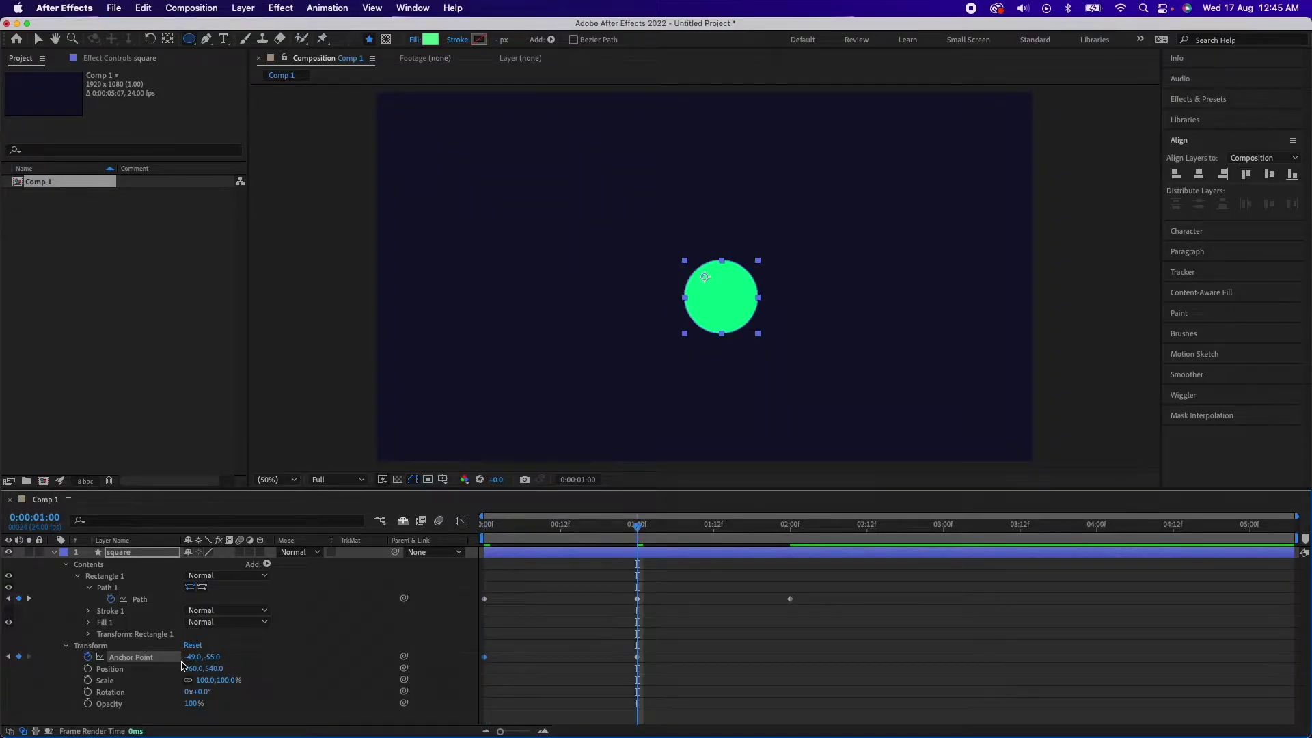
- Centre the anchor point on the circle at 1 s and restore the original at 2 s
{"action": "left_click", "coordinate": [167, 39]}
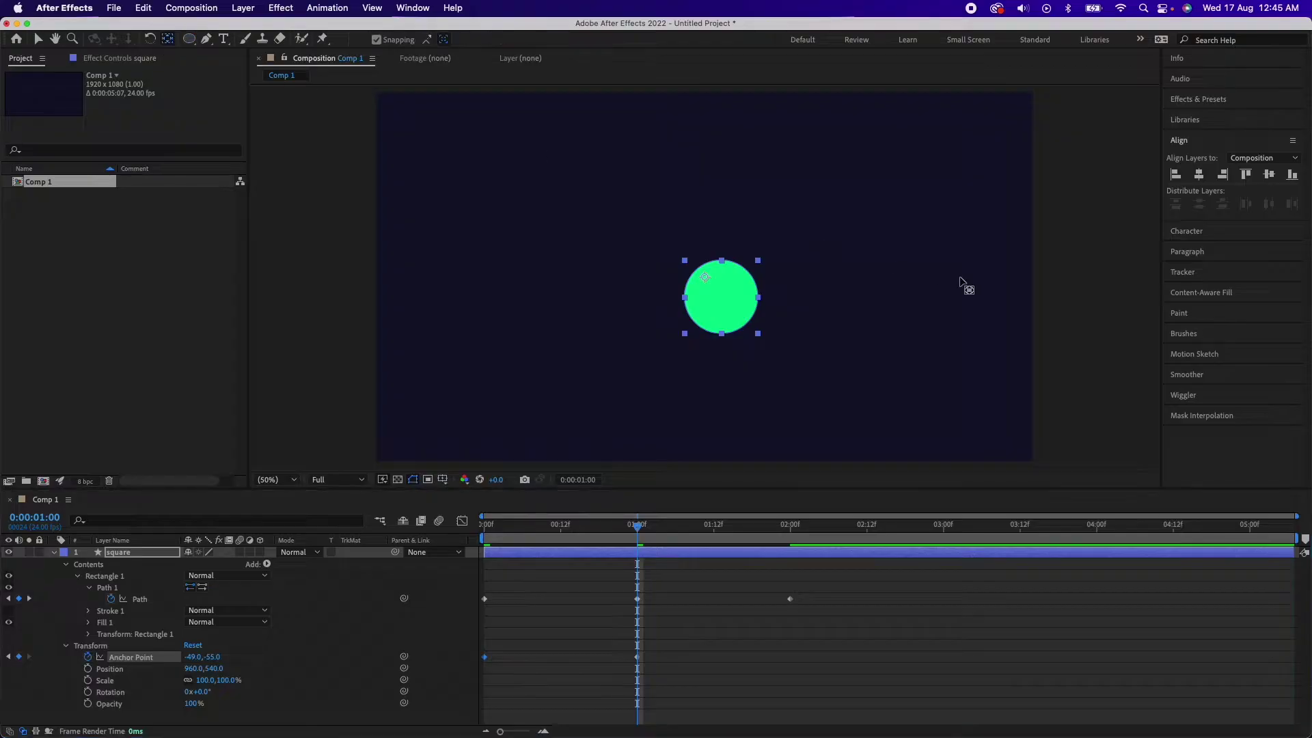
{"action": "left_click", "coordinate": [706, 279]}
{"action": "mouse_move", "coordinate": [706, 279]}
{"action": "left_mouse_down"}
{"action": "mouse_move", "coordinate": [732, 306]}
{"action": "mouse_move", "coordinate": [722, 298]}
{"action": "left_mouse_up"}
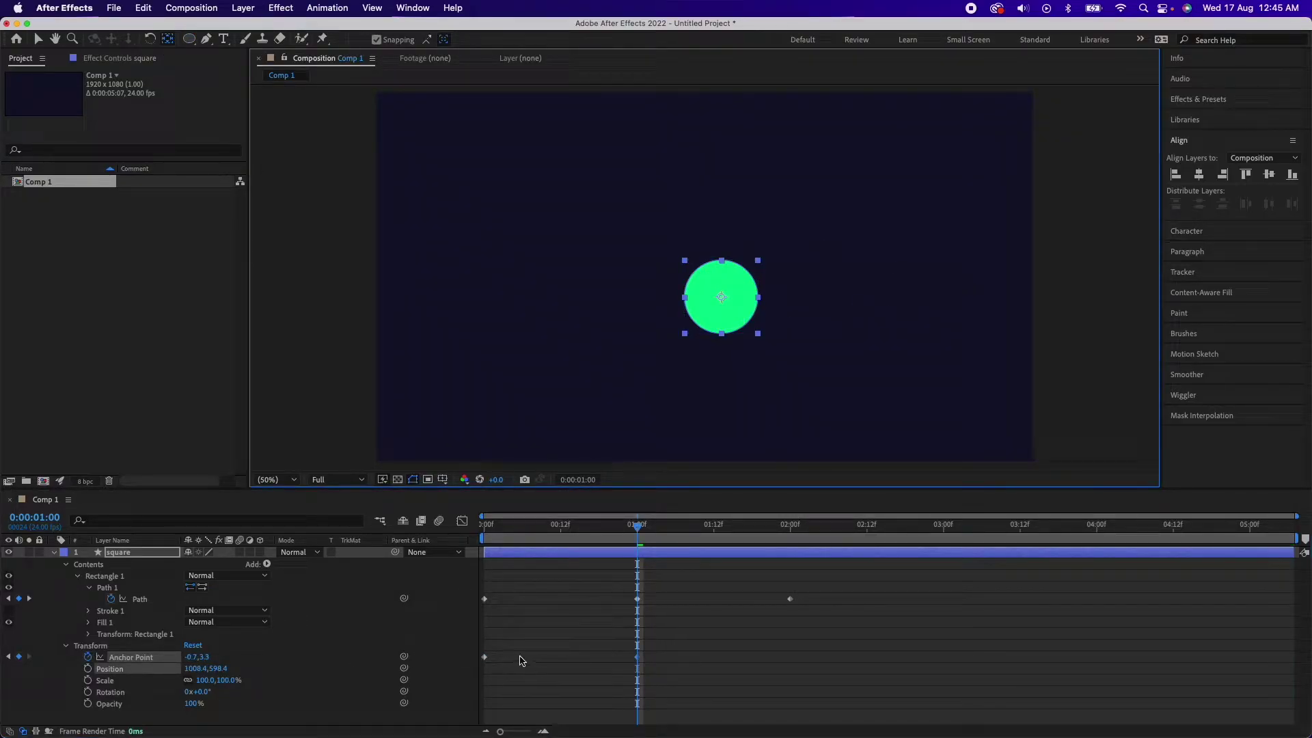
{"action": "left_click", "coordinate": [465, 677]}
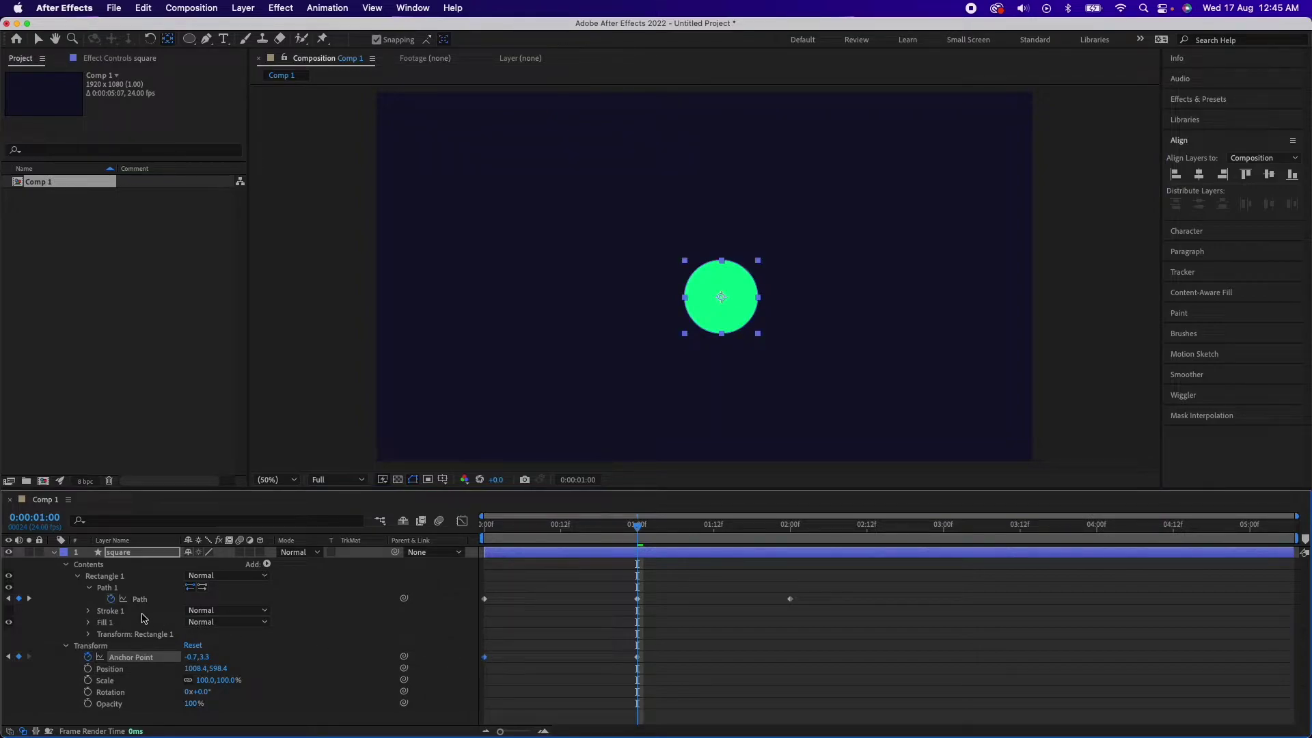
{"action": "left_click", "coordinate": [29, 599]}
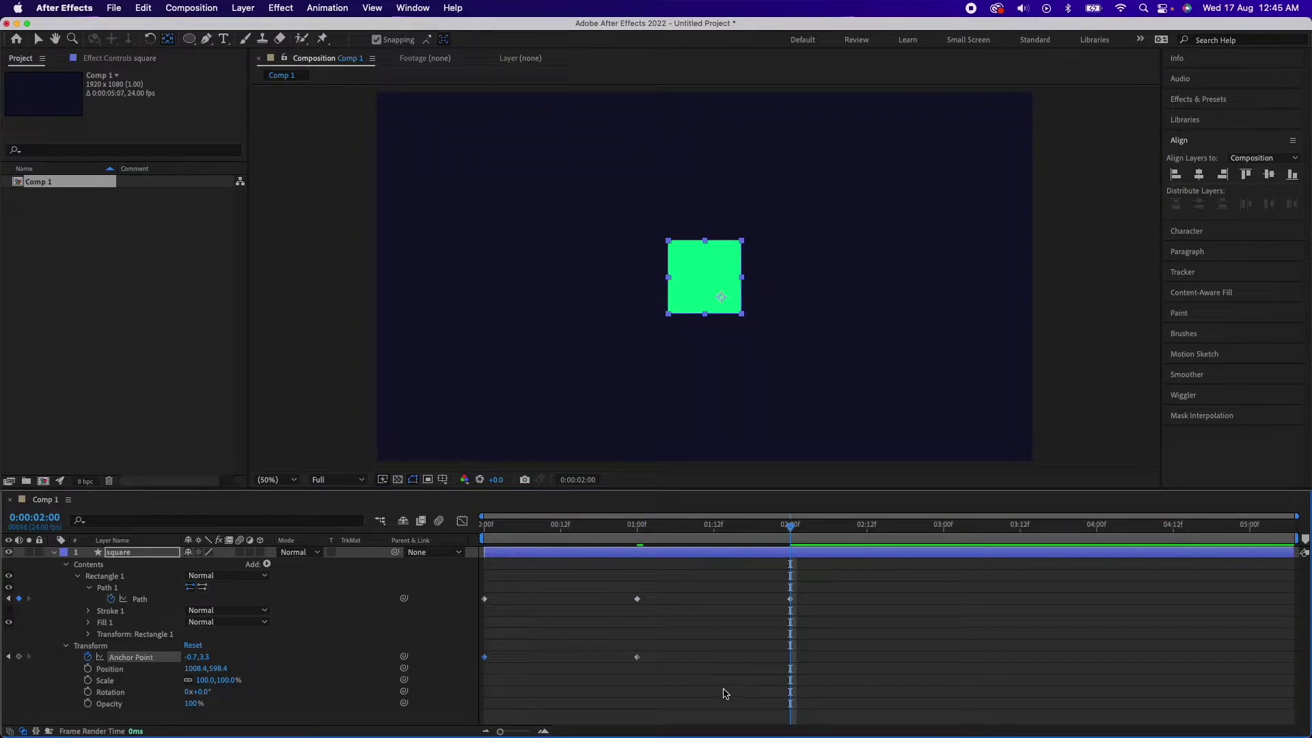
{"action": "key", "text": "super+v"}
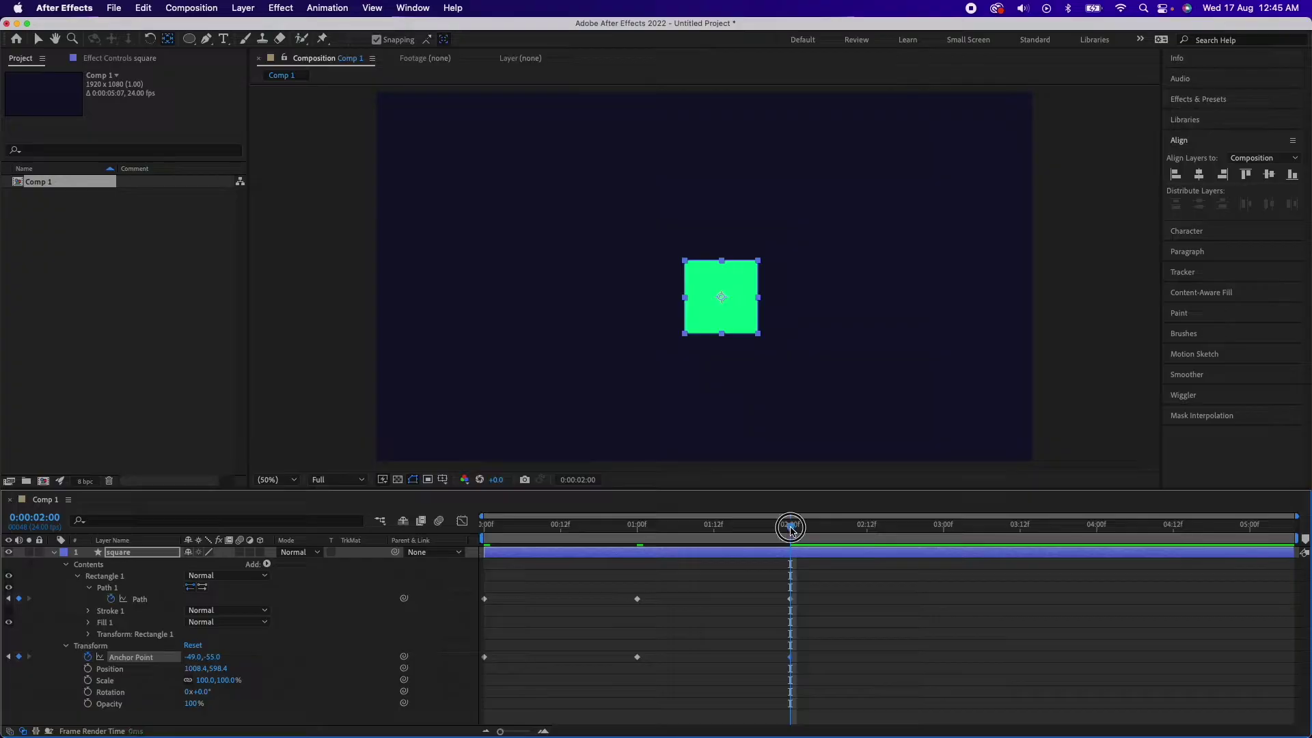
{"action": "left_click_drag", "start_coordinate": [791, 527], "coordinate": [375, 538]}
{"action": "key", "text": "space"}
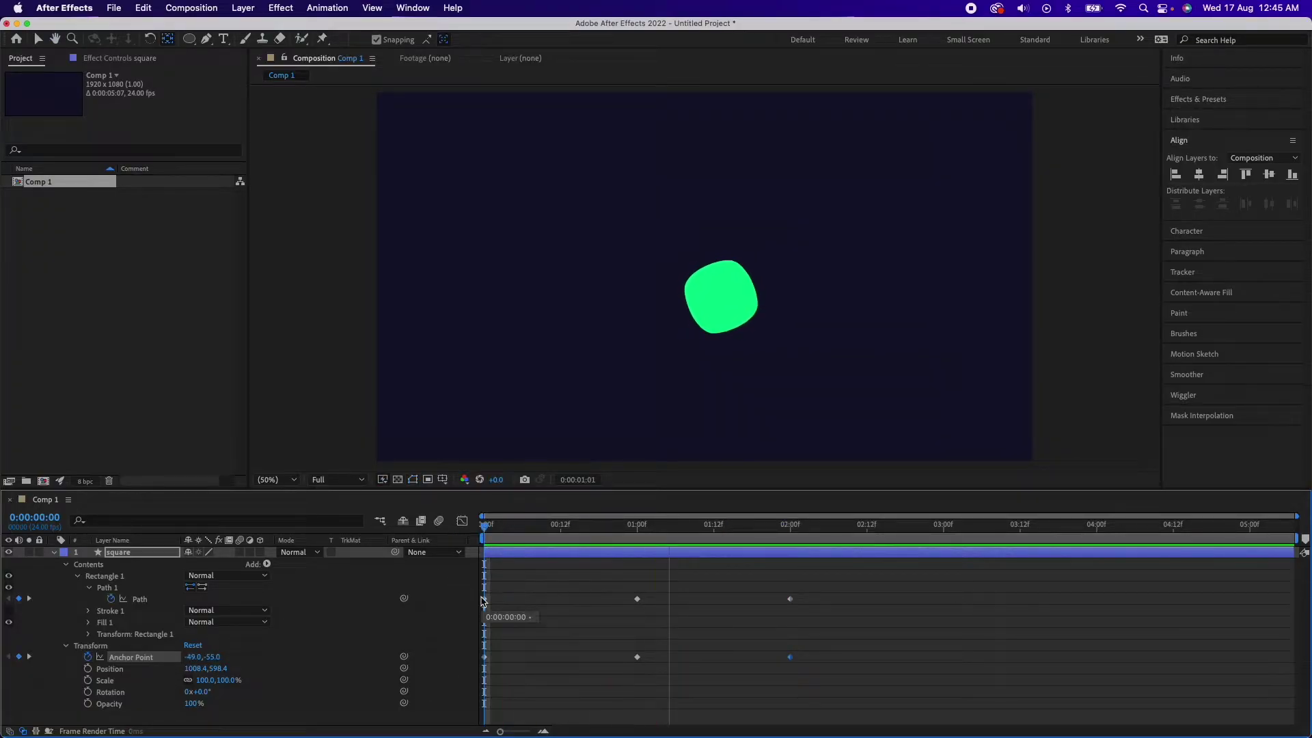
- Preview the morph, then apply Easy Ease to all Path and Anchor Point keyframes
{"action": "left_click", "coordinate": [642, 534]}
{"action": "key", "text": "space"}
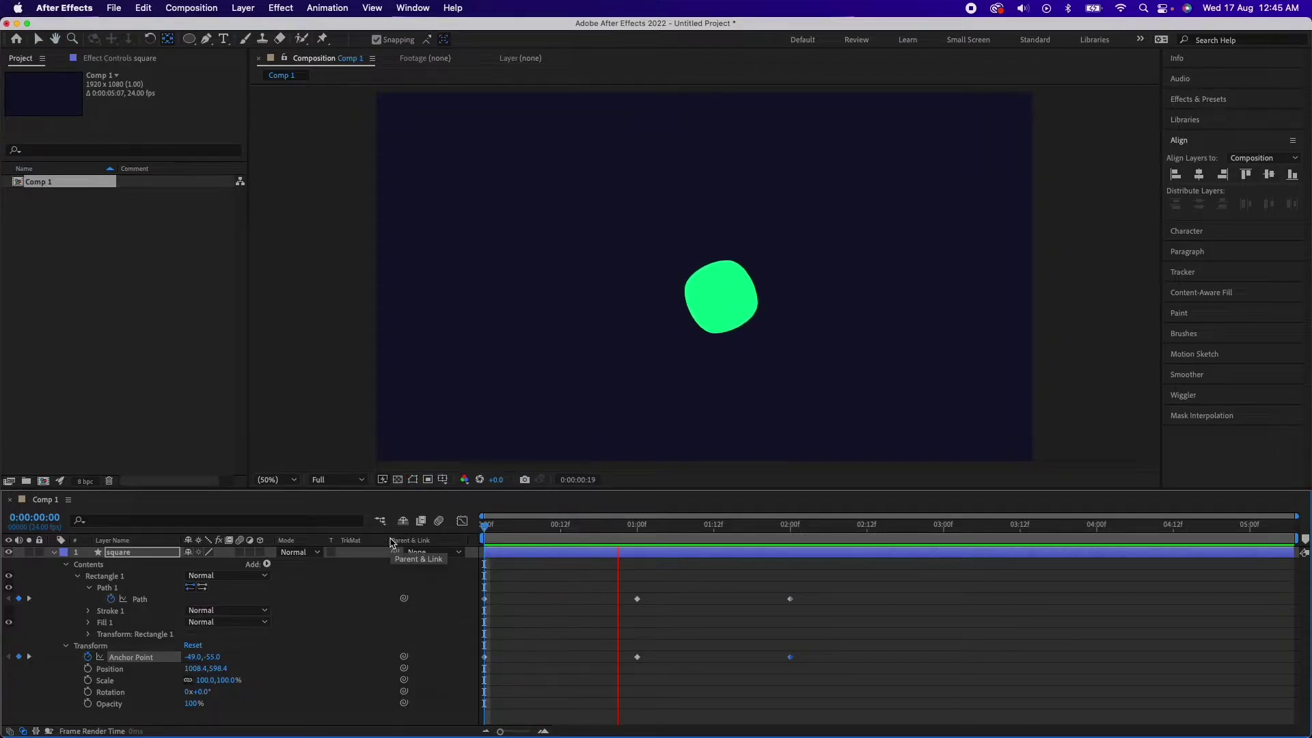
{"action": "key", "text": "space"}
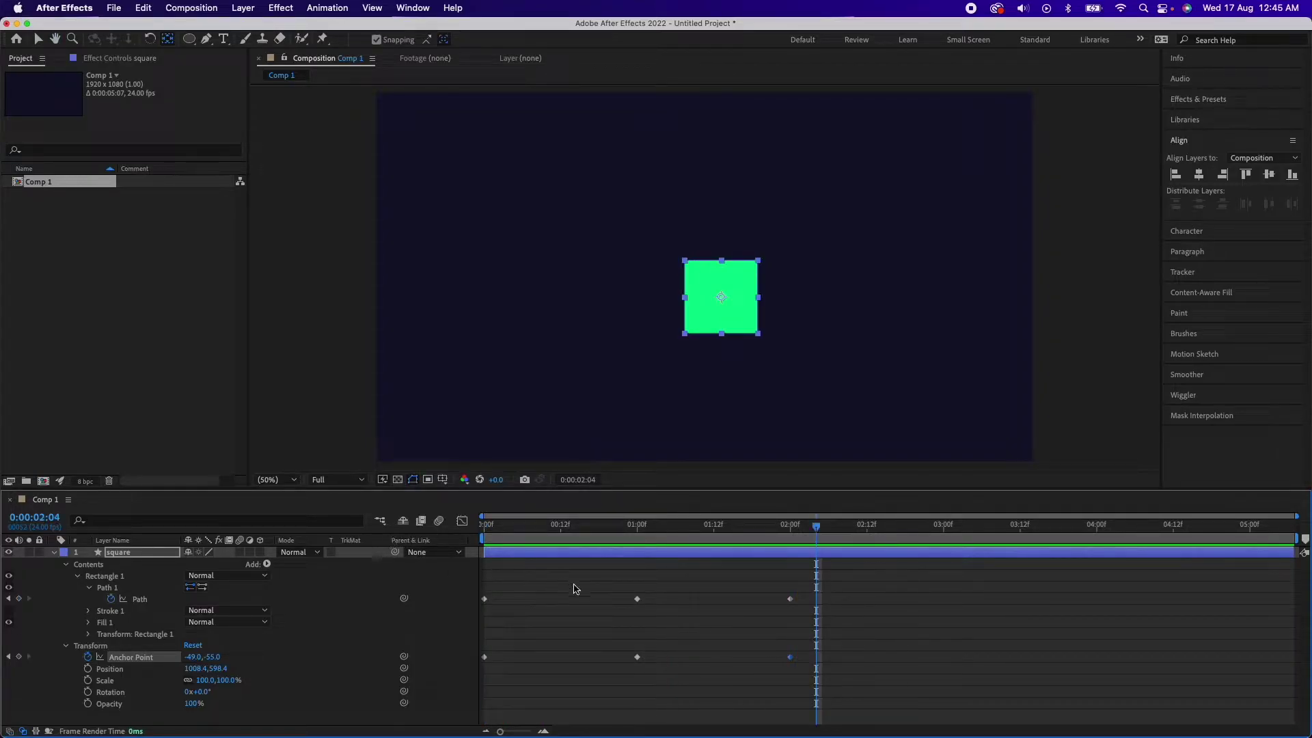
{"action": "left_click_drag", "start_coordinate": [851, 592], "coordinate": [457, 706]}
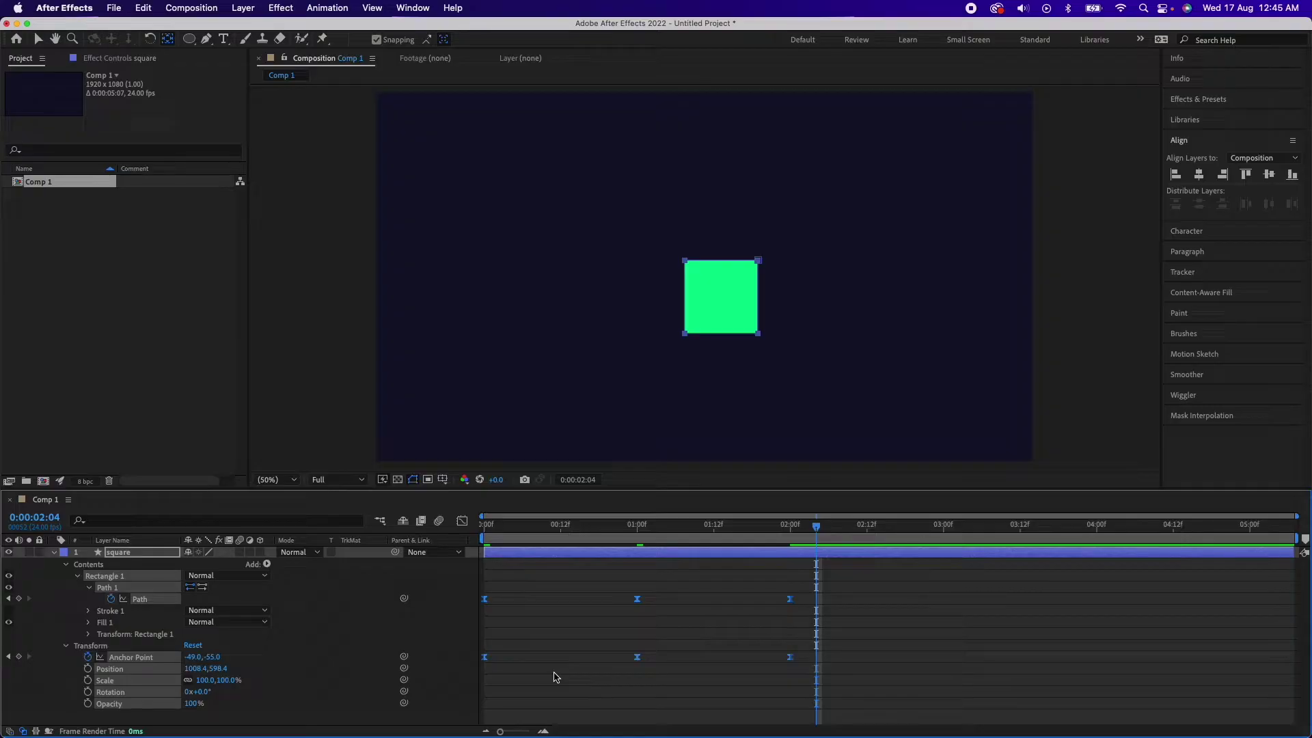
{"action": "left_click_drag", "start_coordinate": [547, 525], "coordinate": [478, 530]}
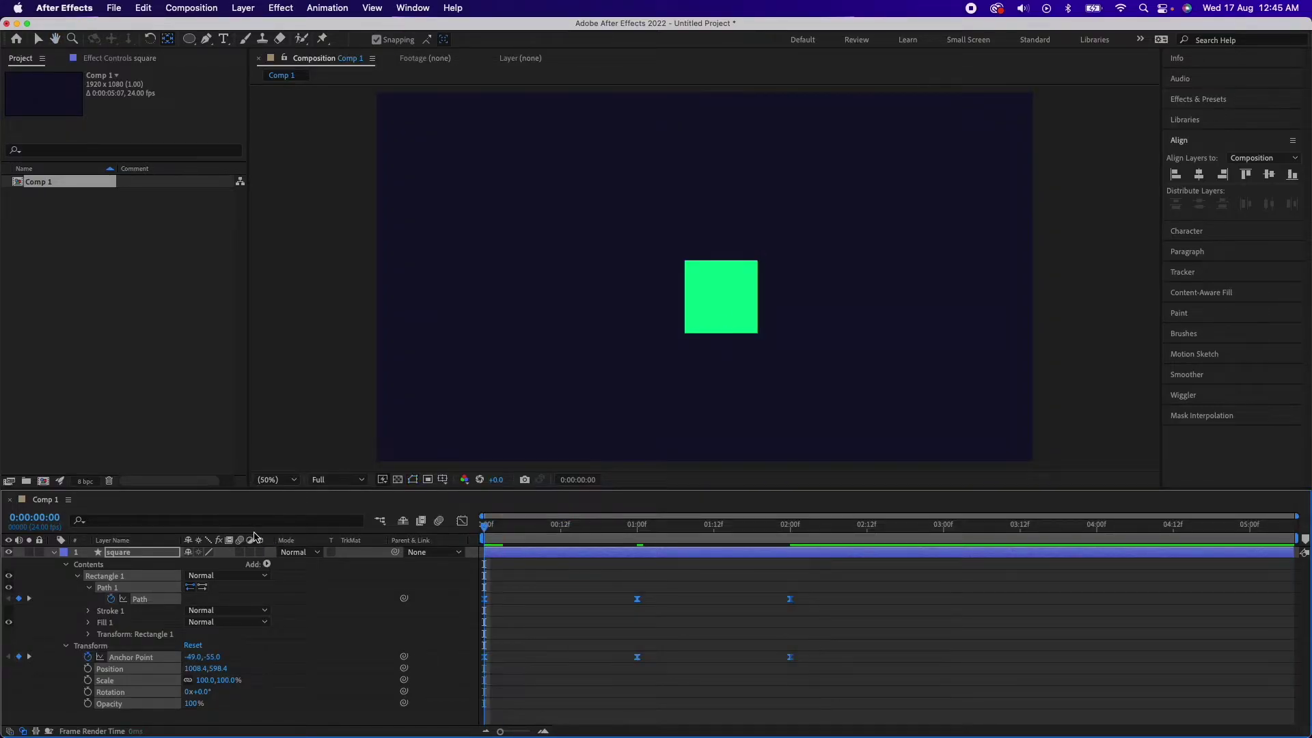
{"action": "key", "text": "space"}
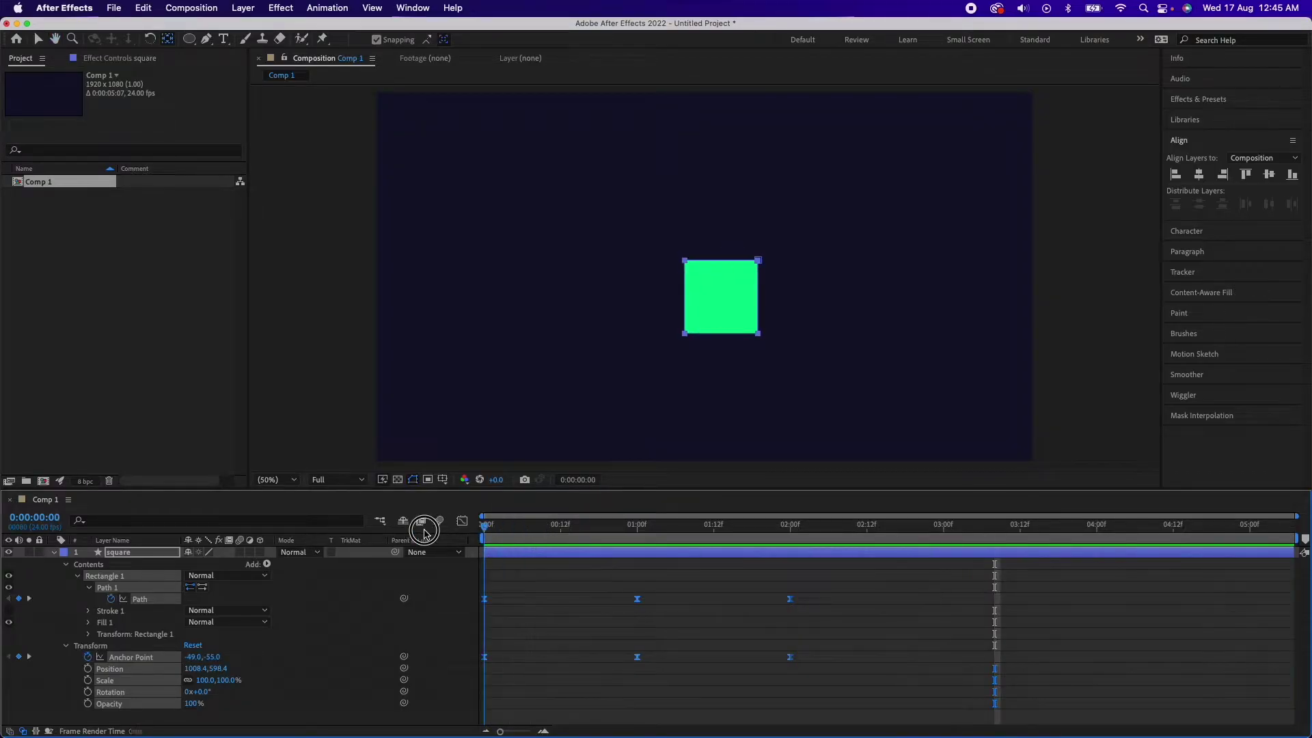
{"action": "key", "text": "space"}
{"action": "key", "text": "space"}
{"action": "key", "text": "space"}
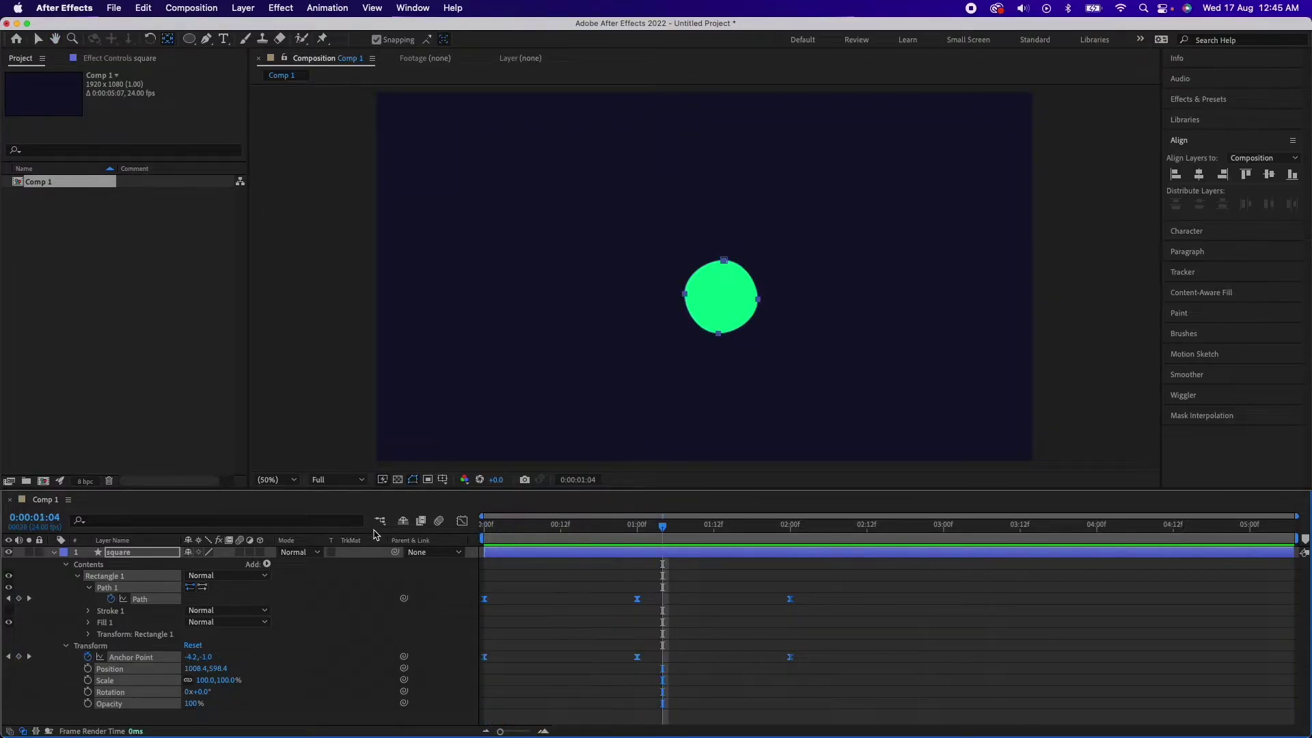
- Keyframe the square's Rotation from 0° at 0:00 to 220° at 2:00
{"action": "left_click", "coordinate": [587, 615]}
{"action": "key", "text": "Home"}
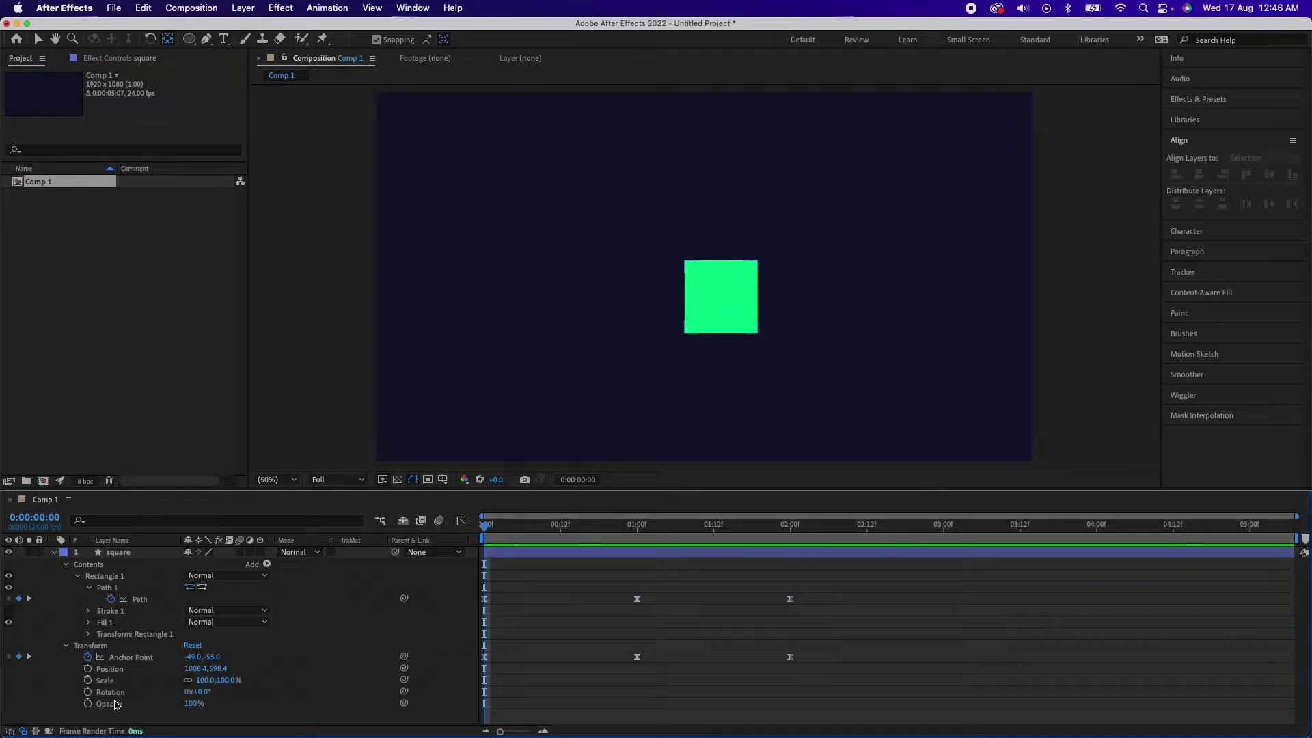
{"action": "left_click", "coordinate": [120, 554]}
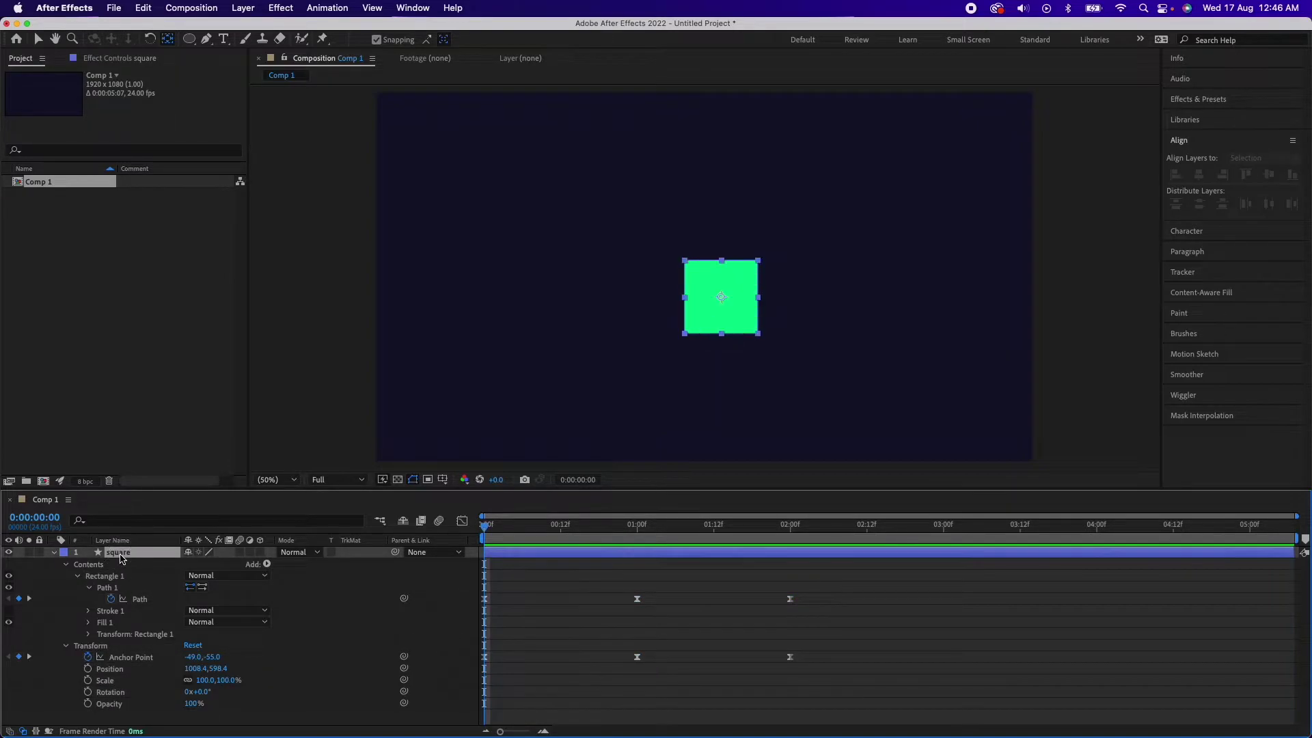
{"action": "left_click", "coordinate": [87, 694]}
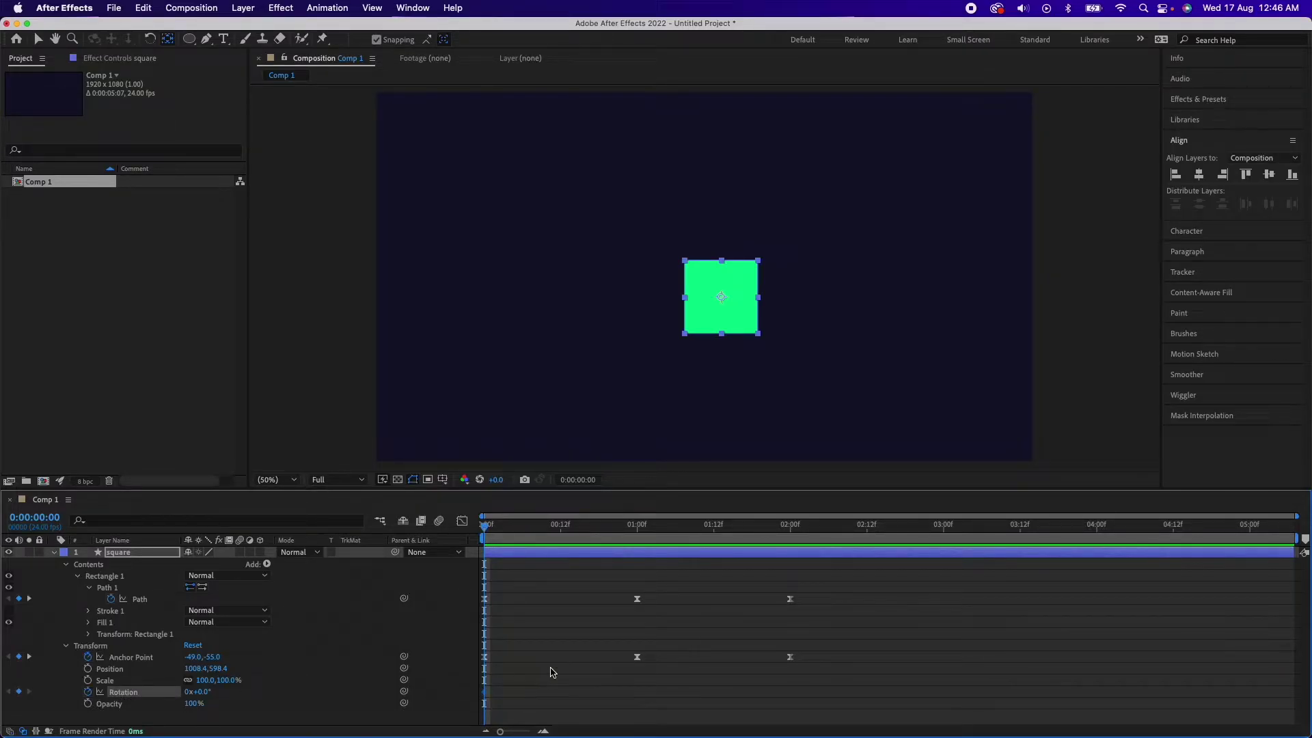
{"action": "left_click", "coordinate": [485, 657]}
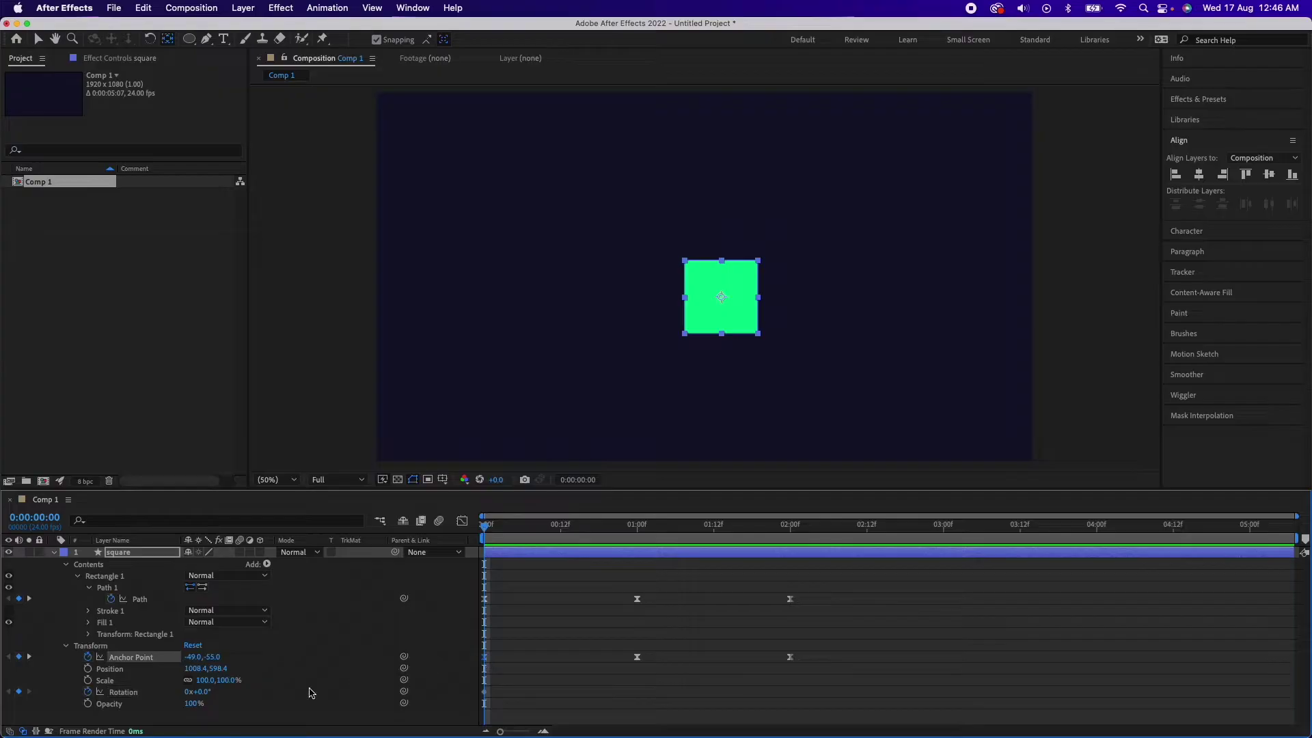
{"action": "left_click", "coordinate": [29, 657]}
{"action": "left_click", "coordinate": [28, 657]}
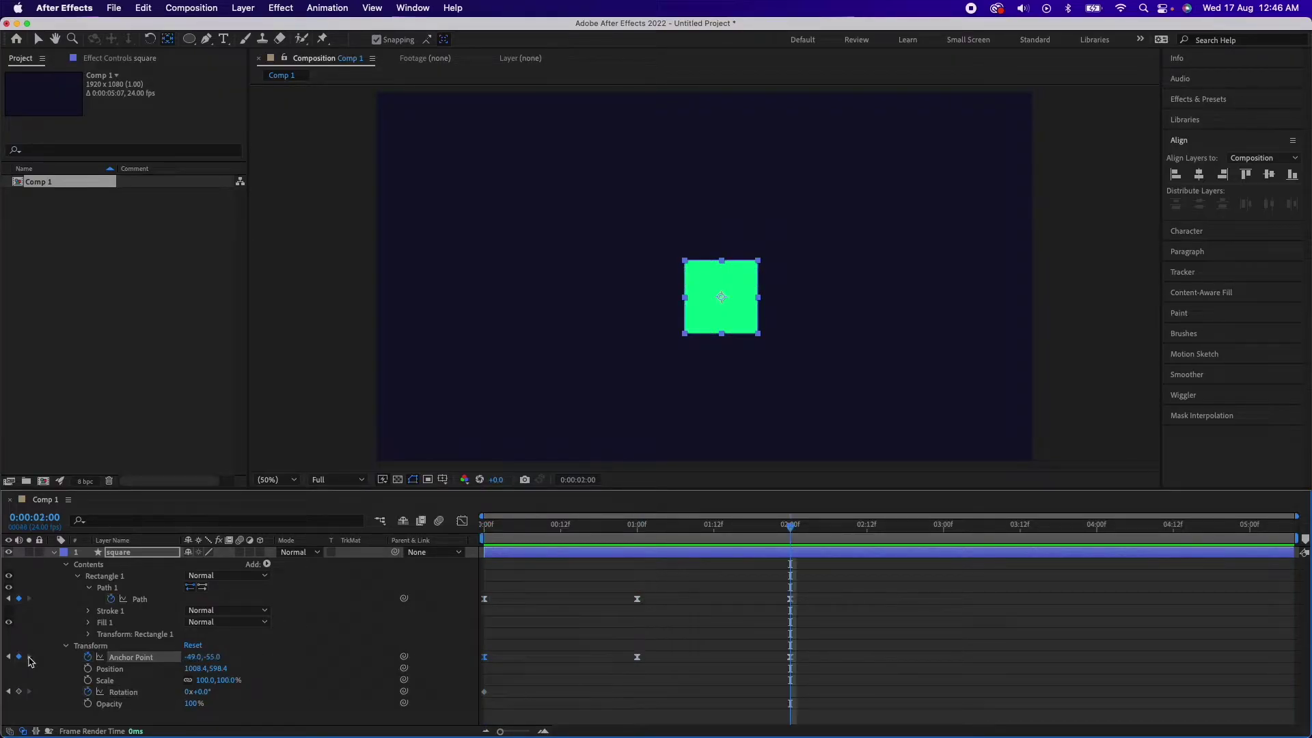
{"action": "left_click", "coordinate": [203, 693]}
{"action": "type", "text": "220"}
{"action": "key", "text": "Return"}
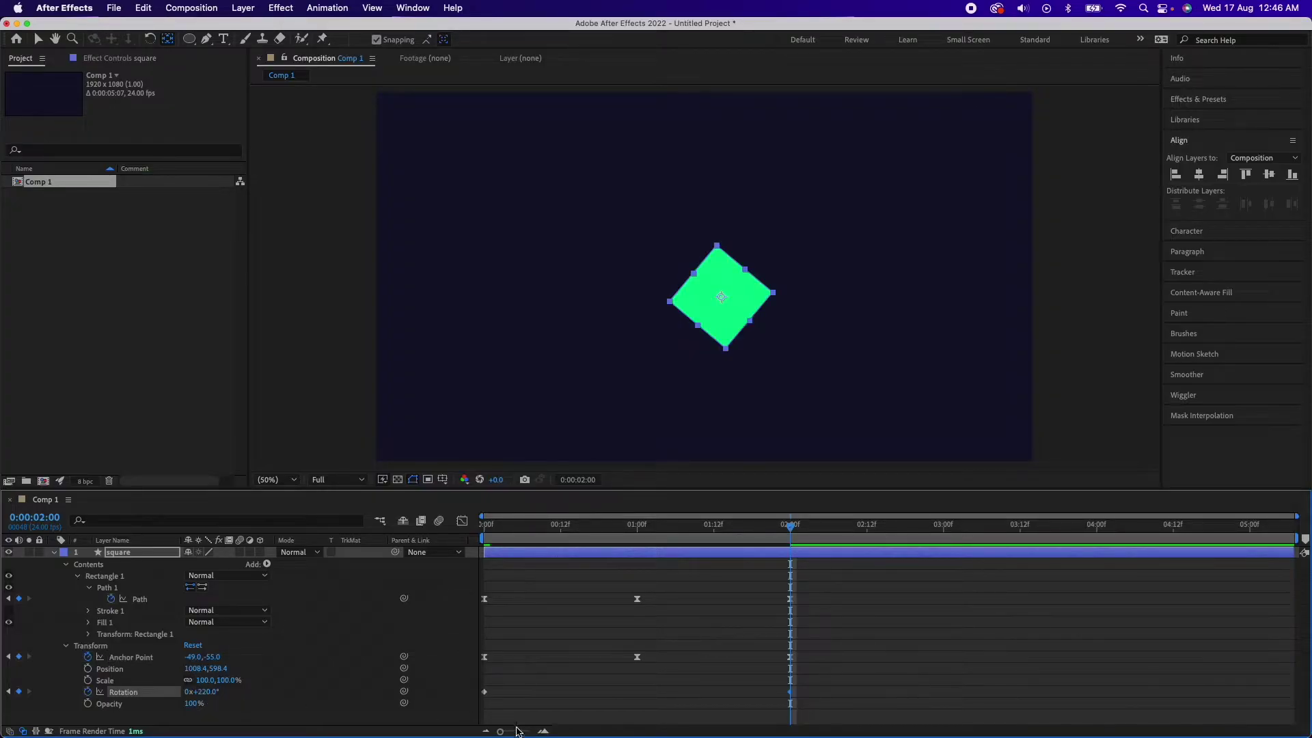
{"action": "left_click_drag", "start_coordinate": [807, 695], "coordinate": [441, 706]}
{"action": "key", "text": "Home"}
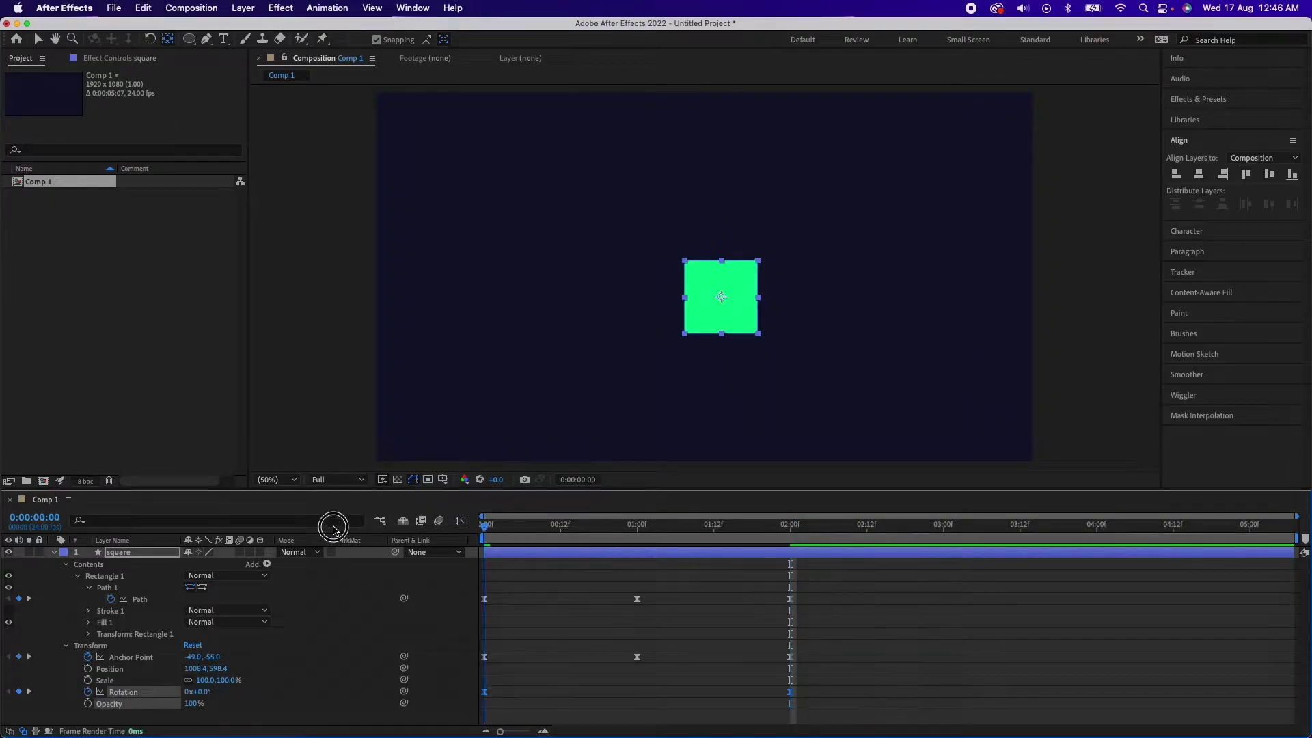
{"action": "key", "text": "space"}
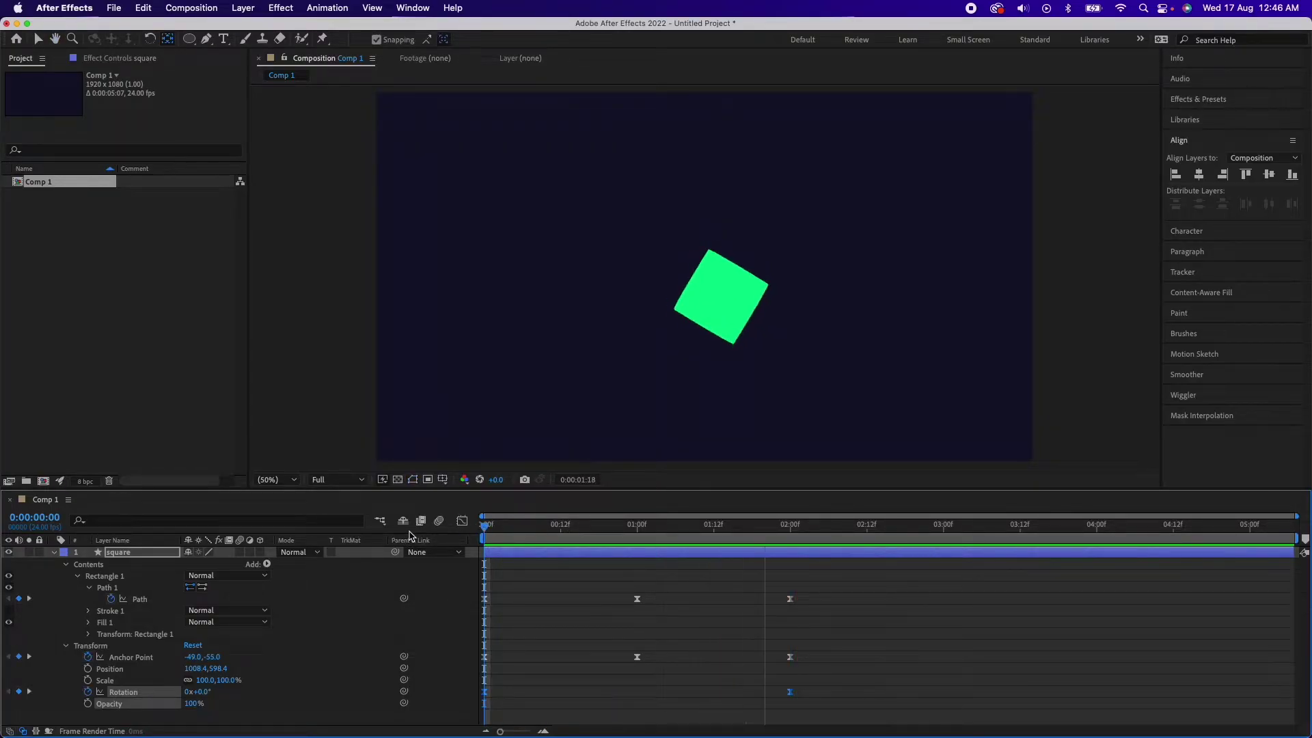
{"action": "key", "text": "space"}
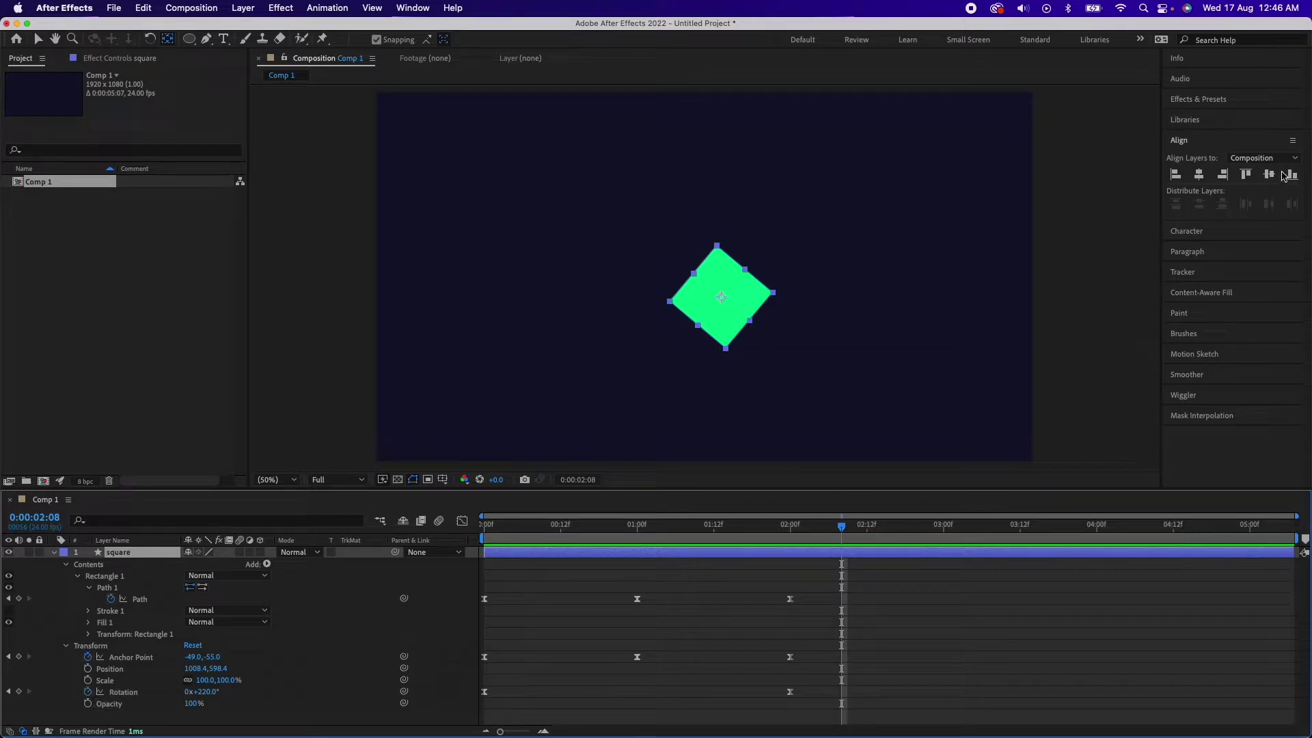
{"action": "left_click", "coordinate": [1269, 175]}
{"action": "left_click", "coordinate": [1200, 175]}
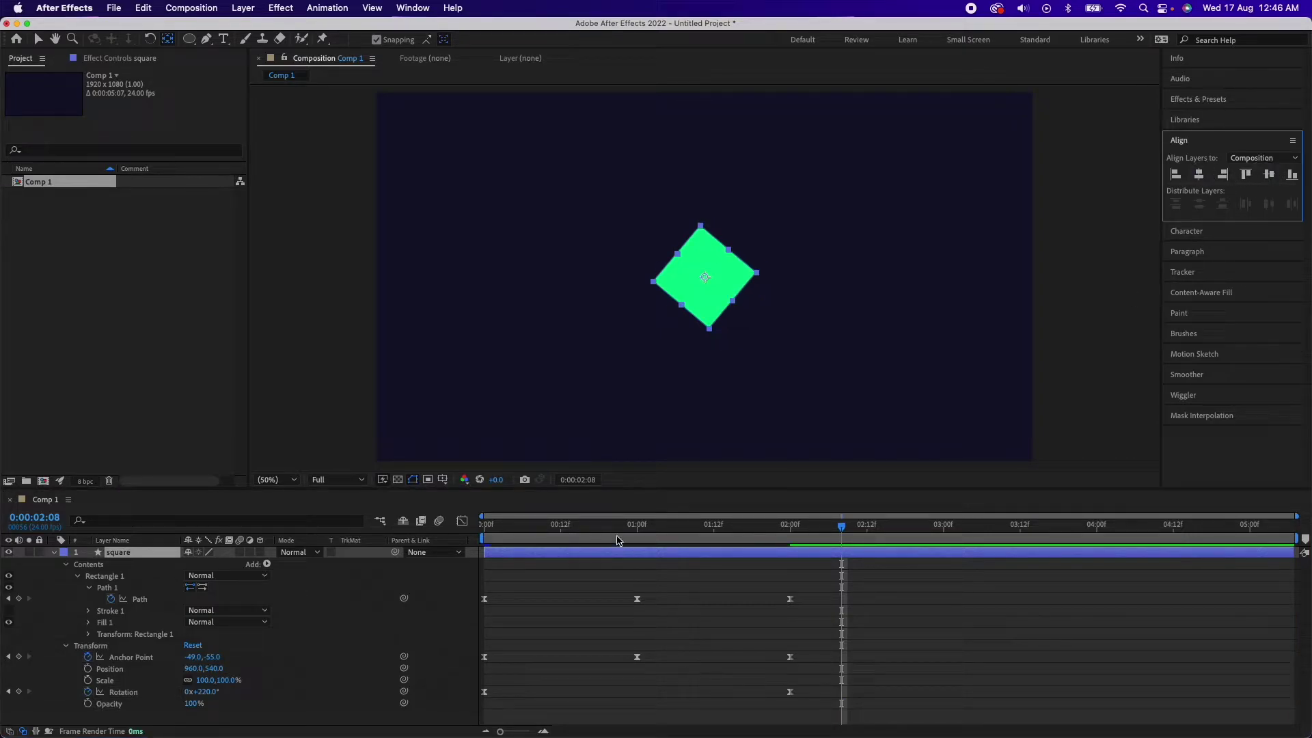
{"action": "left_click_drag", "start_coordinate": [613, 527], "coordinate": [421, 547]}
{"action": "key", "text": "space"}
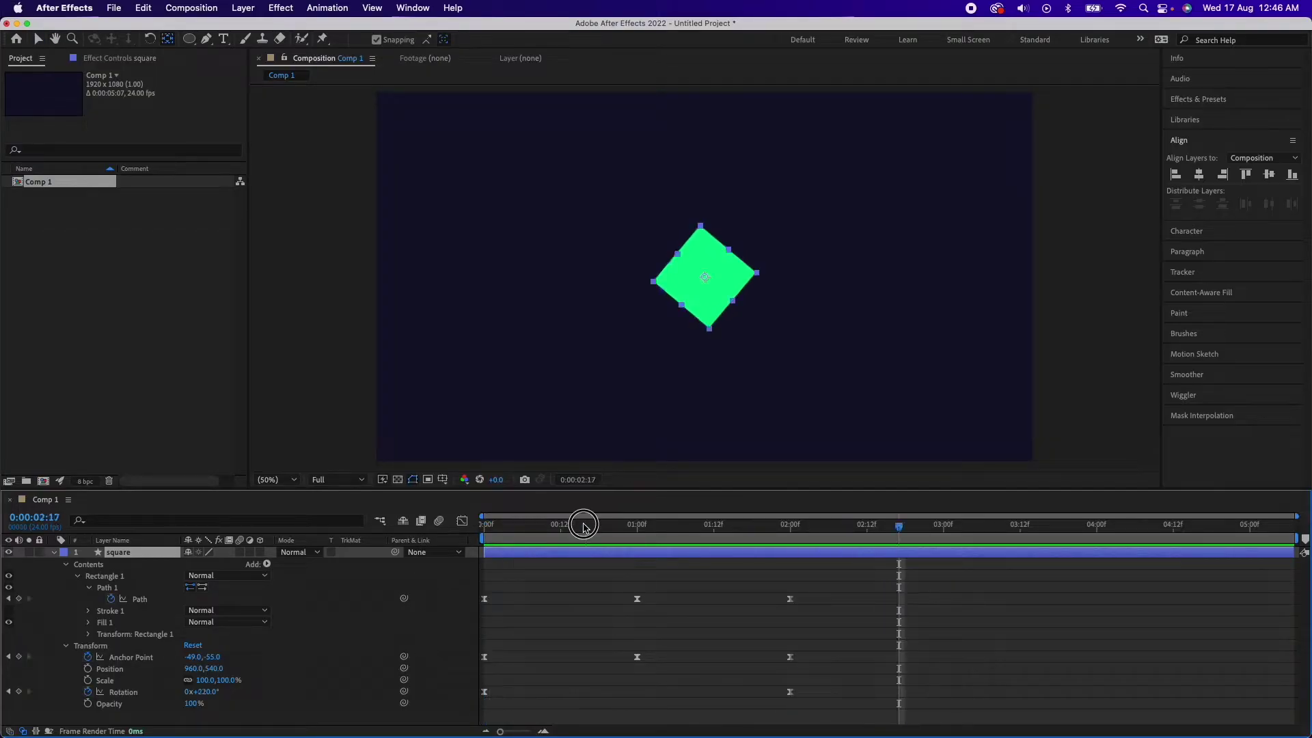
{"action": "key", "text": "space"}
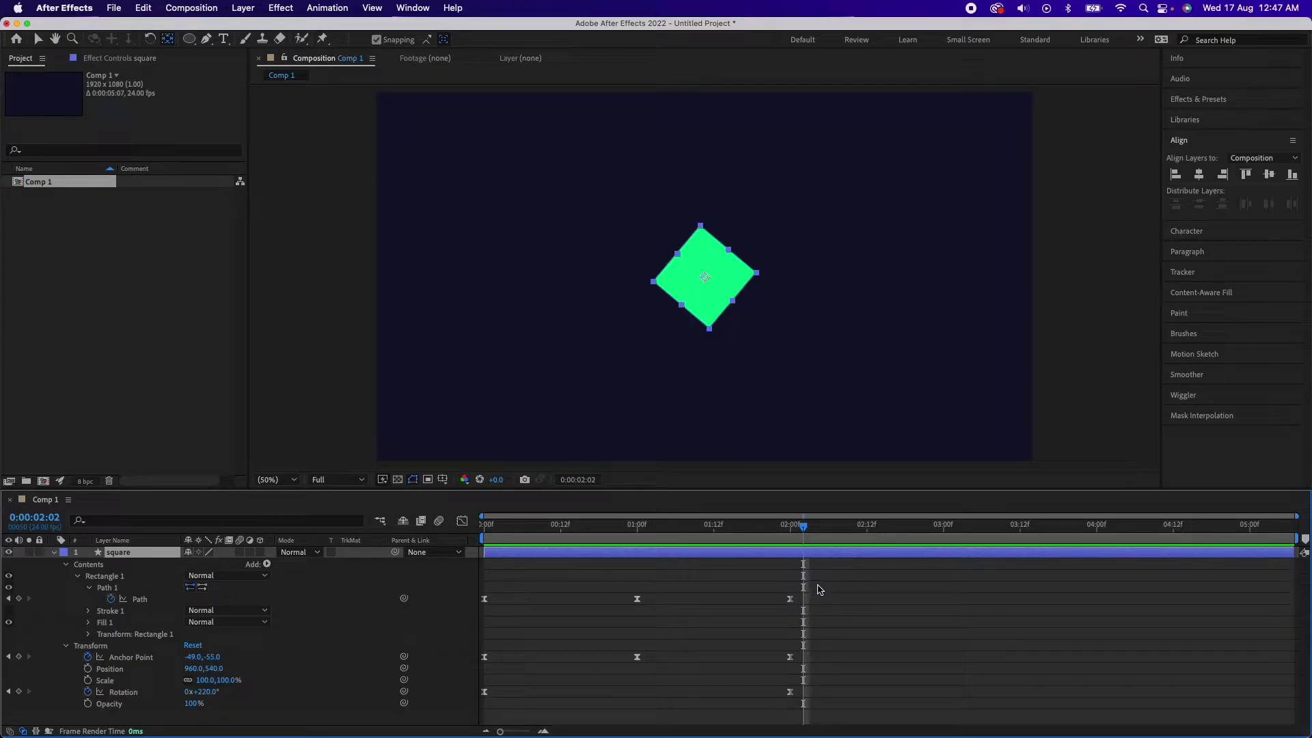
{"action": "left_click_drag", "start_coordinate": [817, 585], "coordinate": [459, 667]}
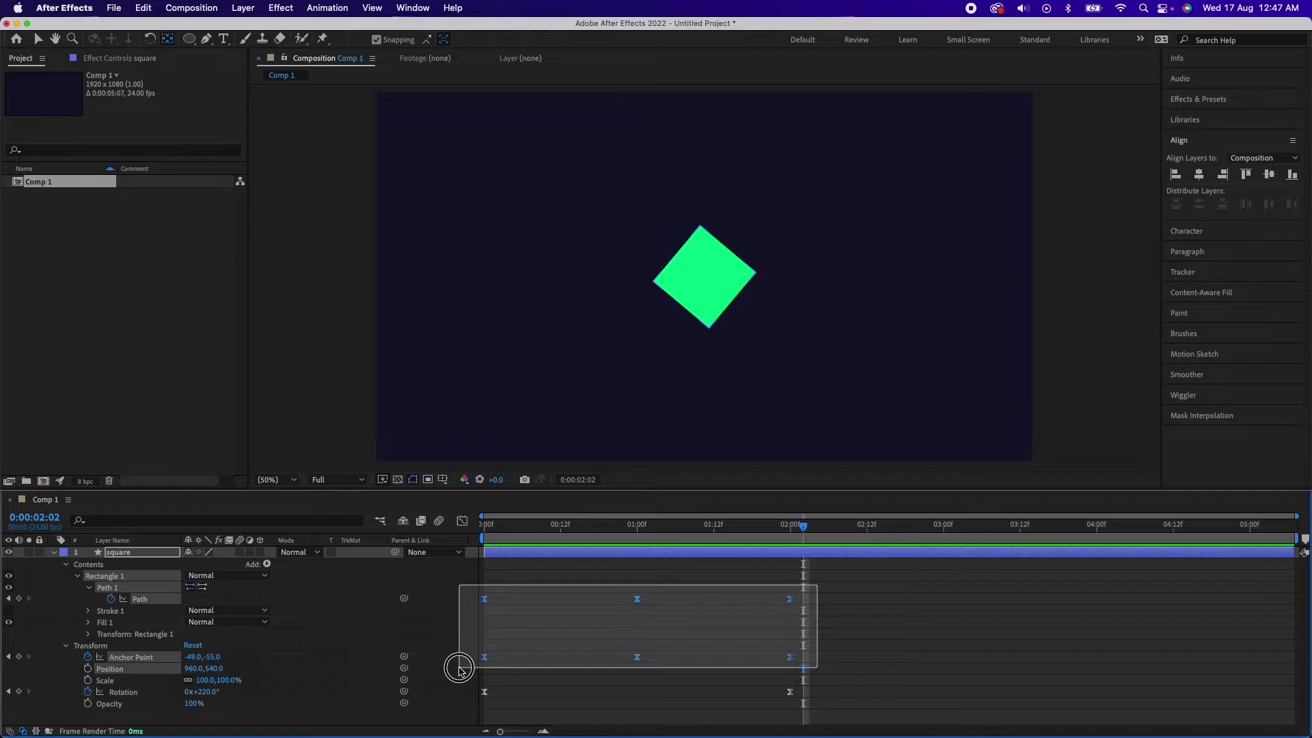
- In the speed graph, lengthen the Path and Anchor Point ease into the 01:00f keyframe
{"action": "left_click_drag", "start_coordinate": [459, 668], "coordinate": [458, 667]}
{"action": "left_click_drag", "start_coordinate": [459, 668], "coordinate": [459, 668]}
{"action": "left_click_drag", "start_coordinate": [459, 669], "coordinate": [458, 669]}
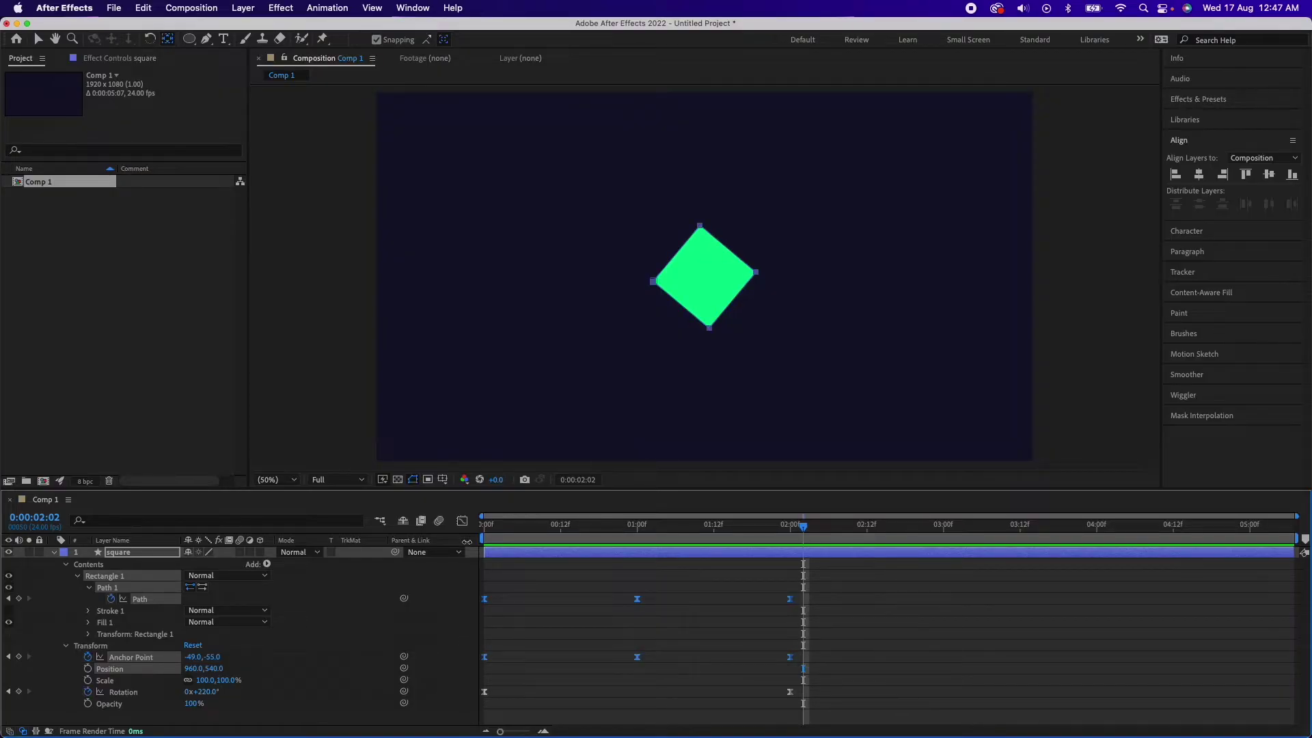
{"action": "left_click", "coordinate": [462, 521]}
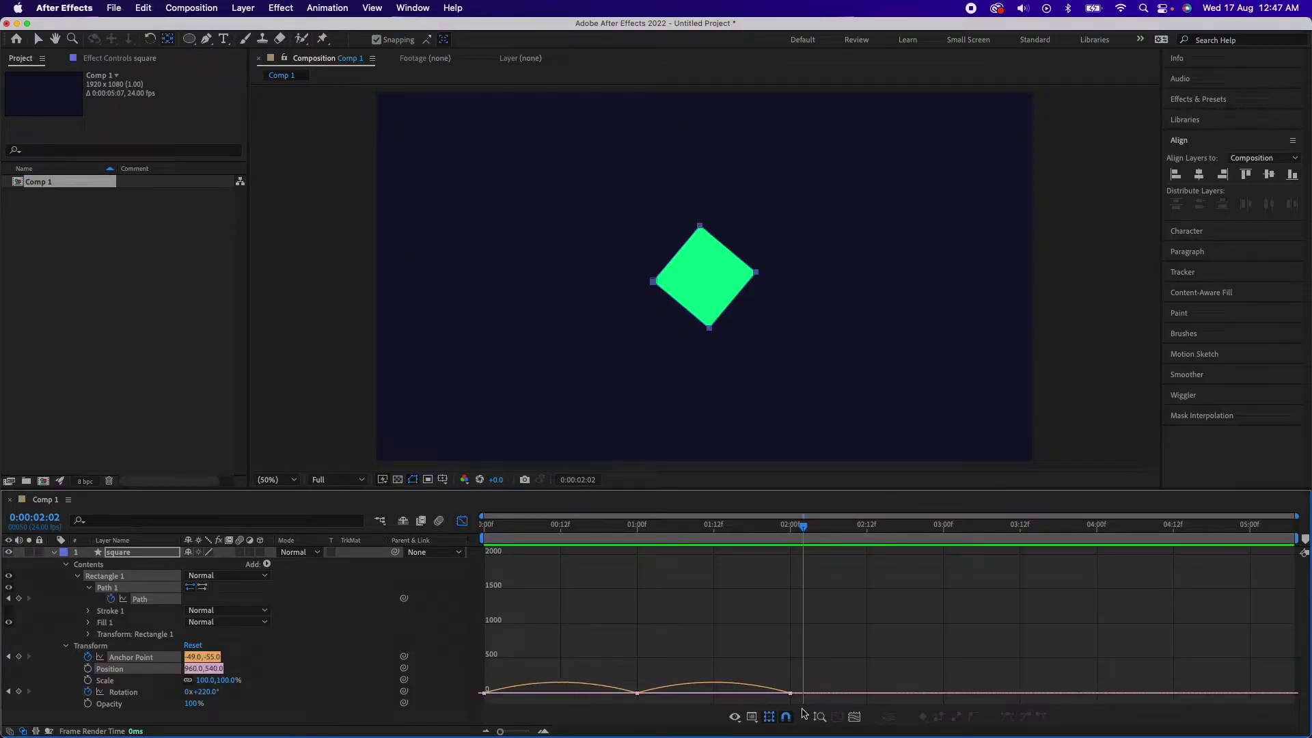
{"action": "left_click", "coordinate": [852, 717]}
{"action": "left_click", "coordinate": [889, 692]}
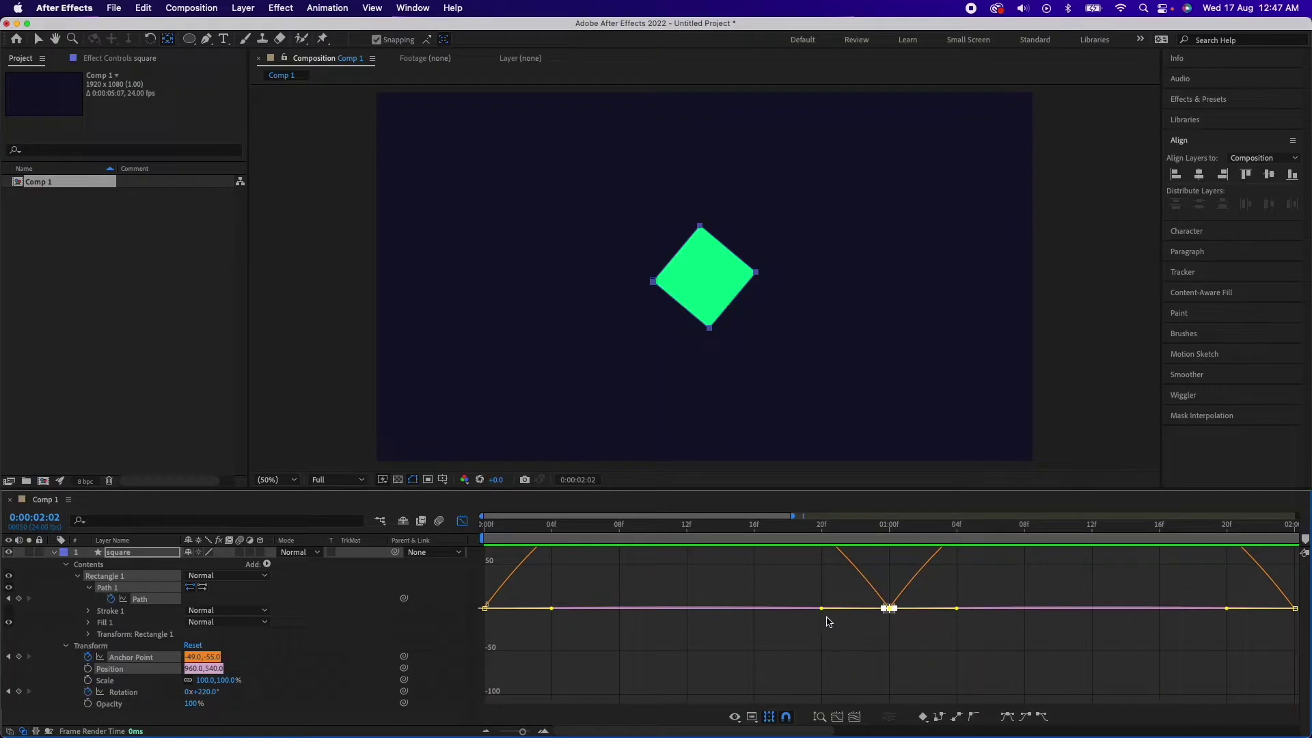
{"action": "left_click_drag", "start_coordinate": [822, 609], "coordinate": [687, 608]}
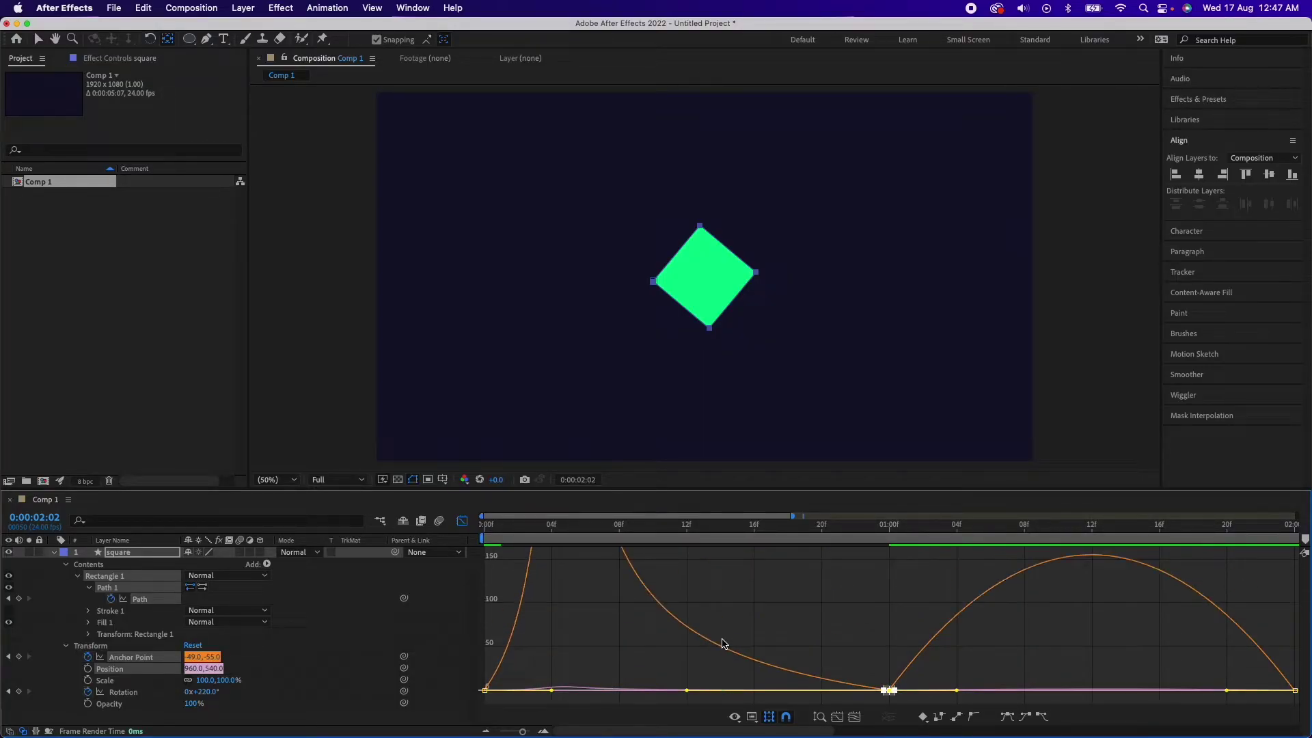
{"action": "left_click", "coordinate": [725, 642]}
- Raise the first keyframe's ease to about 77% and lengthen the ease into 02:00f
{"action": "left_click", "coordinate": [887, 681]}
{"action": "left_click", "coordinate": [957, 686]}
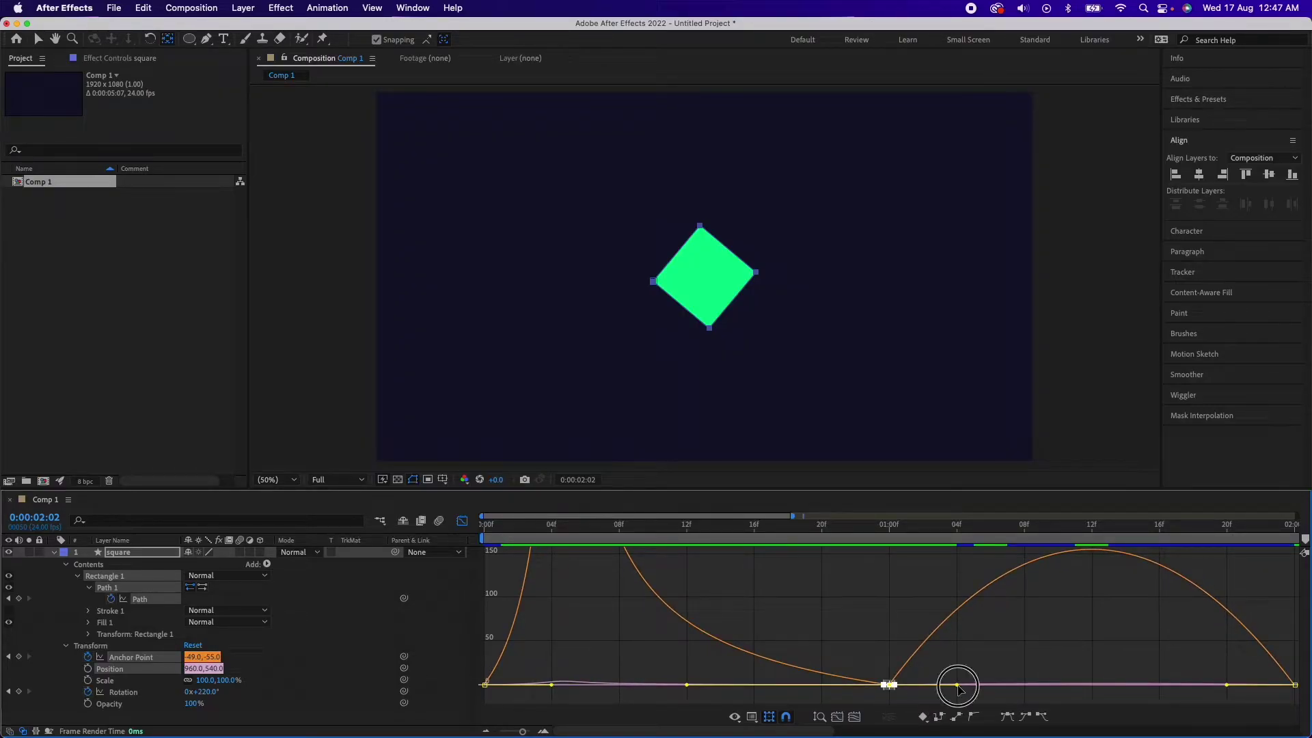
{"action": "left_click_drag", "start_coordinate": [957, 686], "coordinate": [1046, 686]}
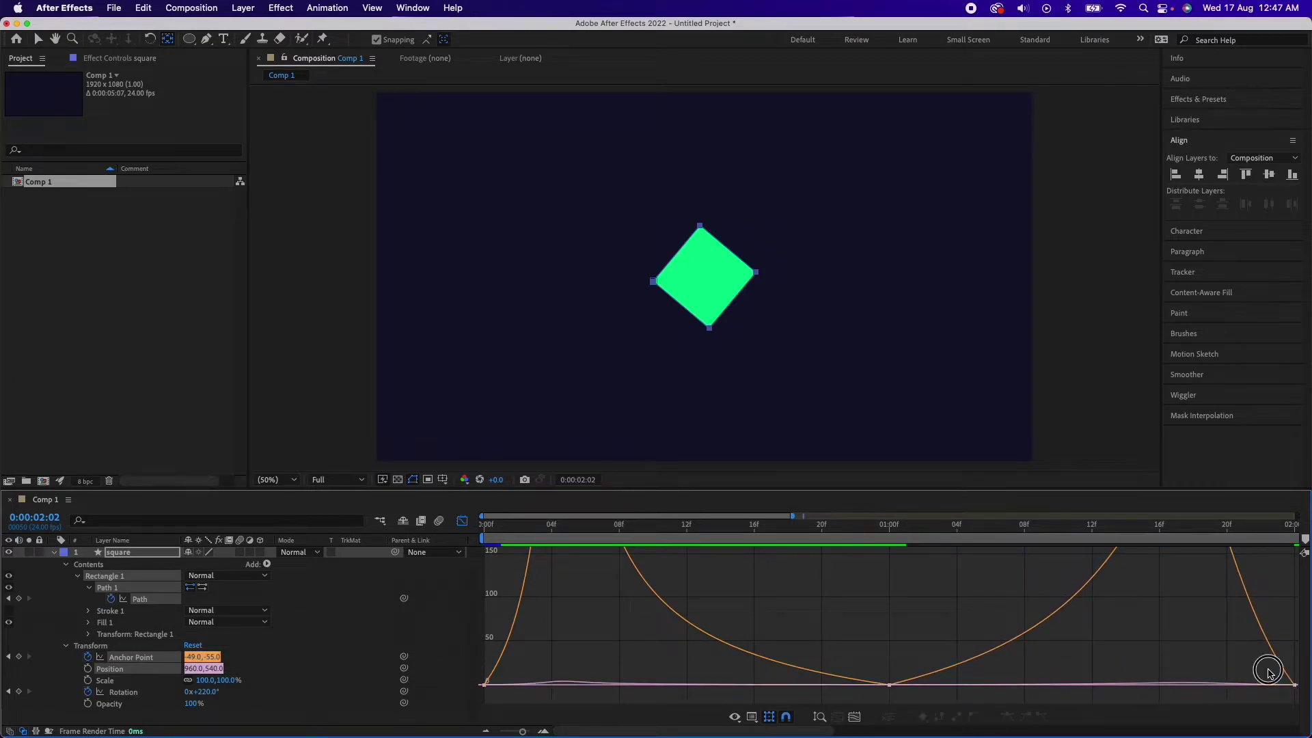
{"action": "left_click_drag", "start_coordinate": [1265, 671], "coordinate": [1300, 701]}
{"action": "left_click_drag", "start_coordinate": [1192, 687], "coordinate": [1231, 685]}
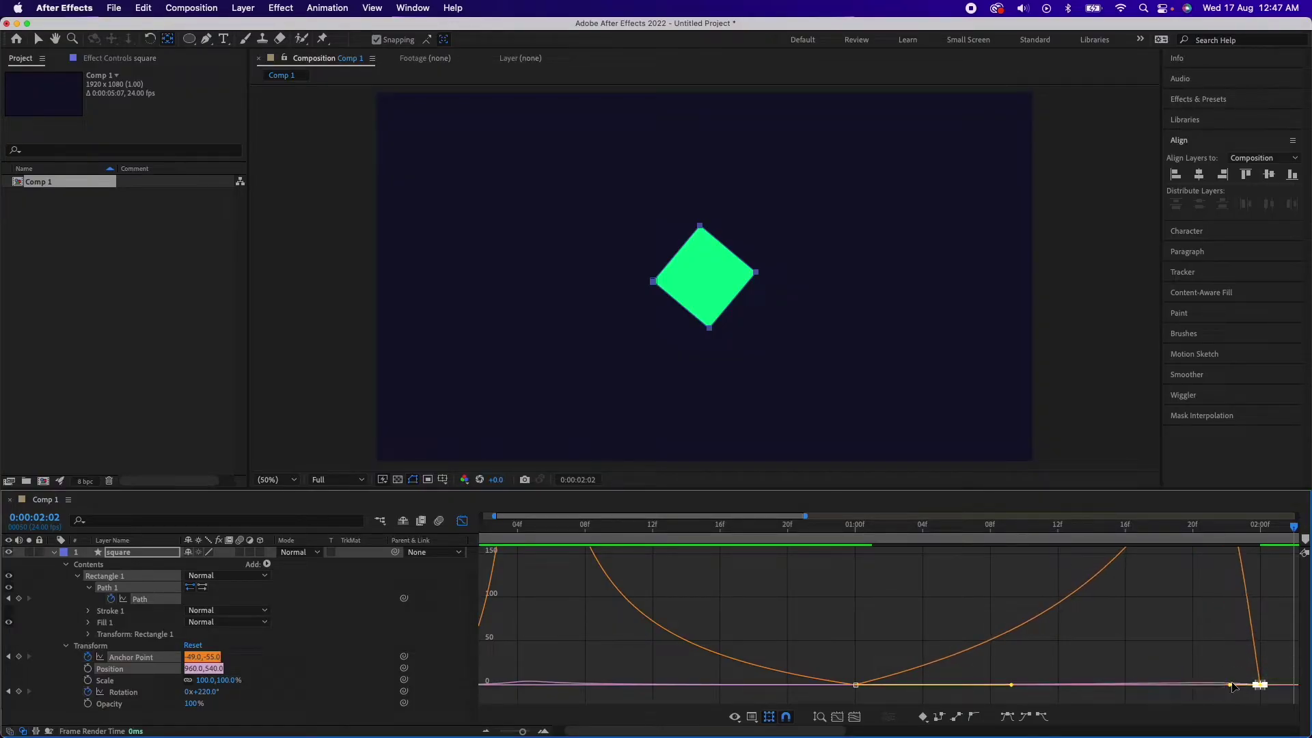
{"action": "left_click", "coordinate": [854, 716]}
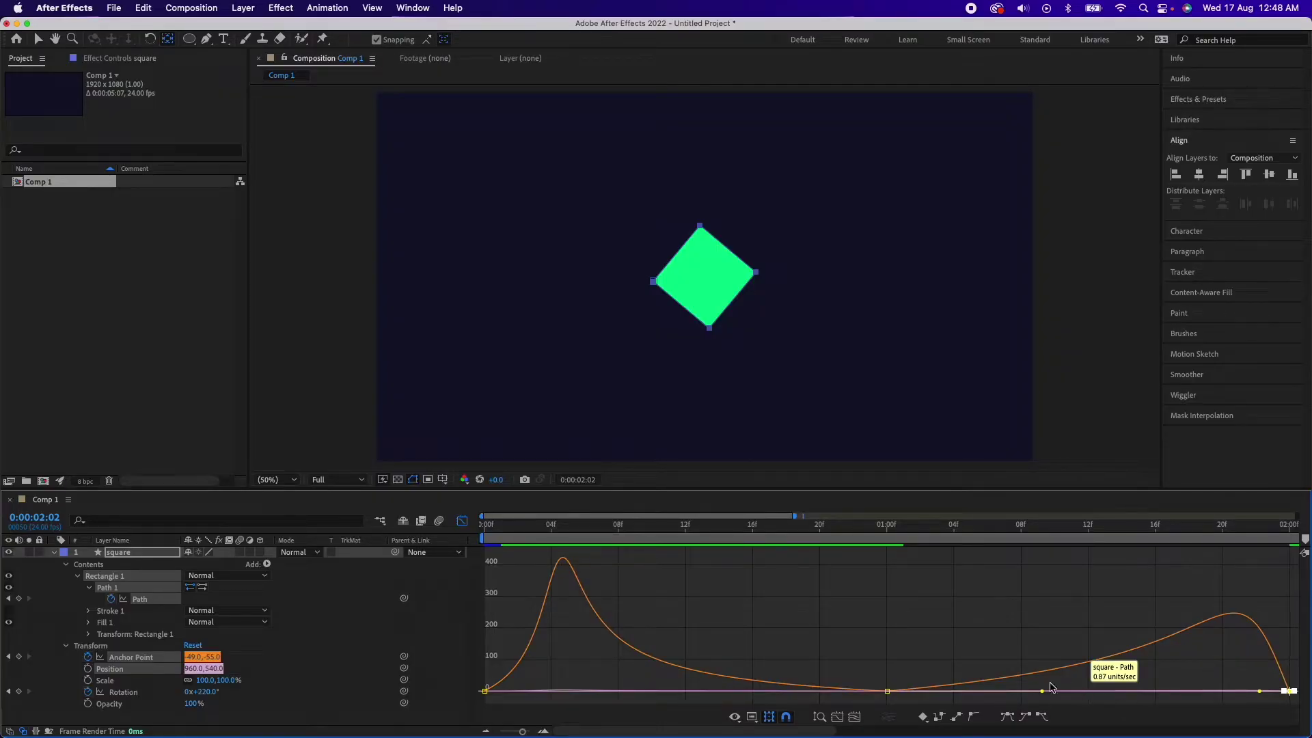
{"action": "left_click", "coordinate": [462, 520]}
{"action": "key", "text": "Home"}
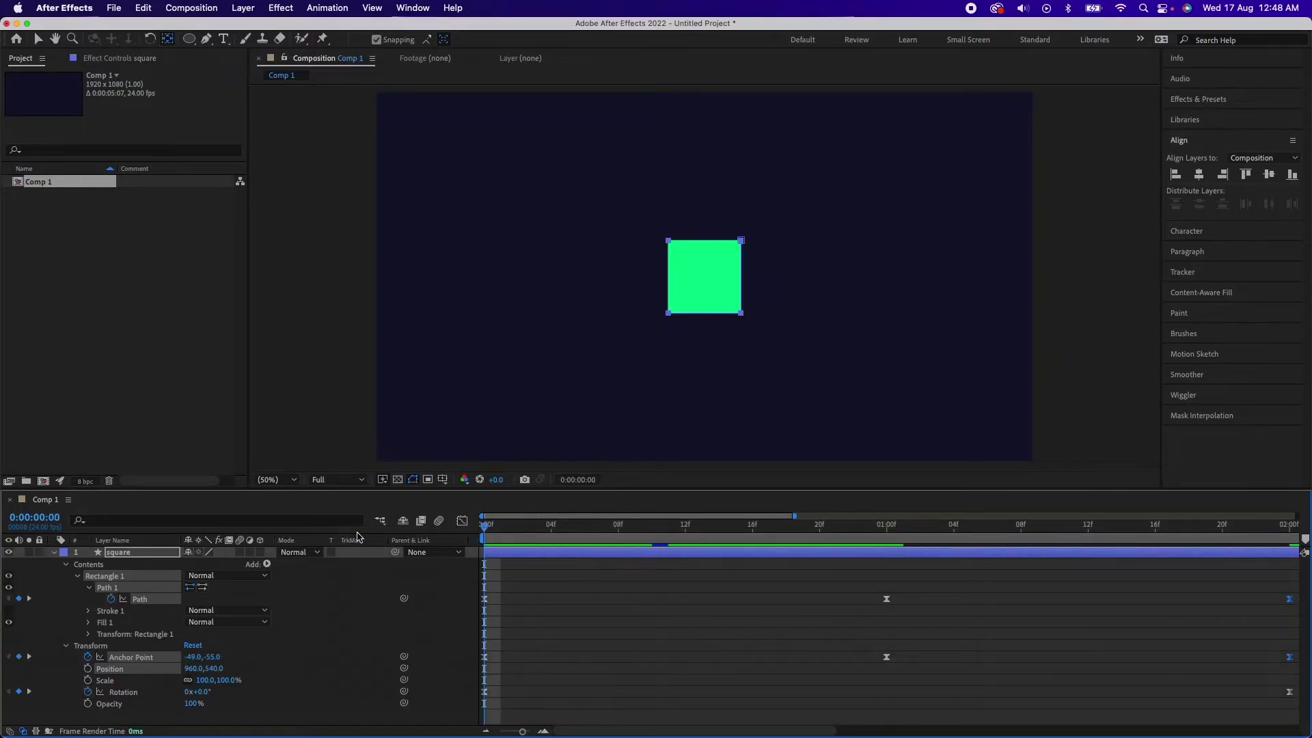
{"action": "key", "text": "minus"}
{"action": "key", "text": "minus"}
{"action": "key", "text": "minus"}
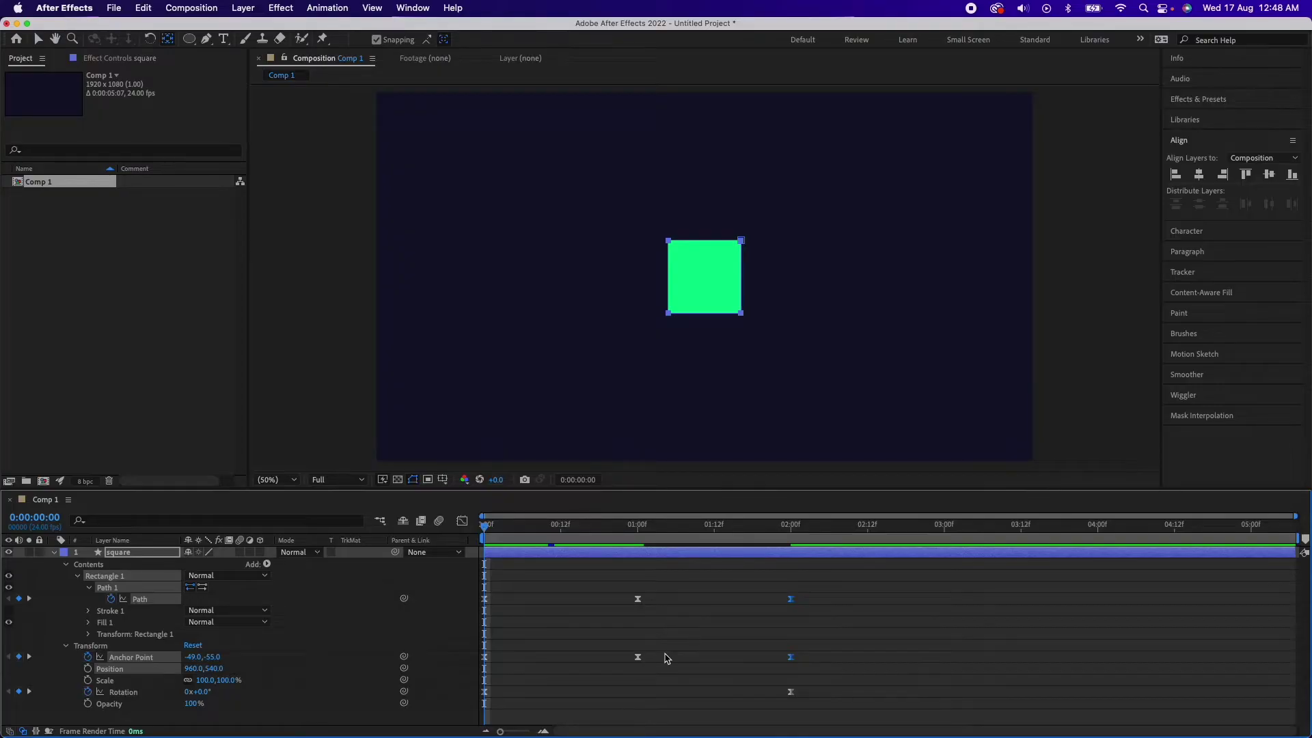
{"action": "key", "text": "space"}
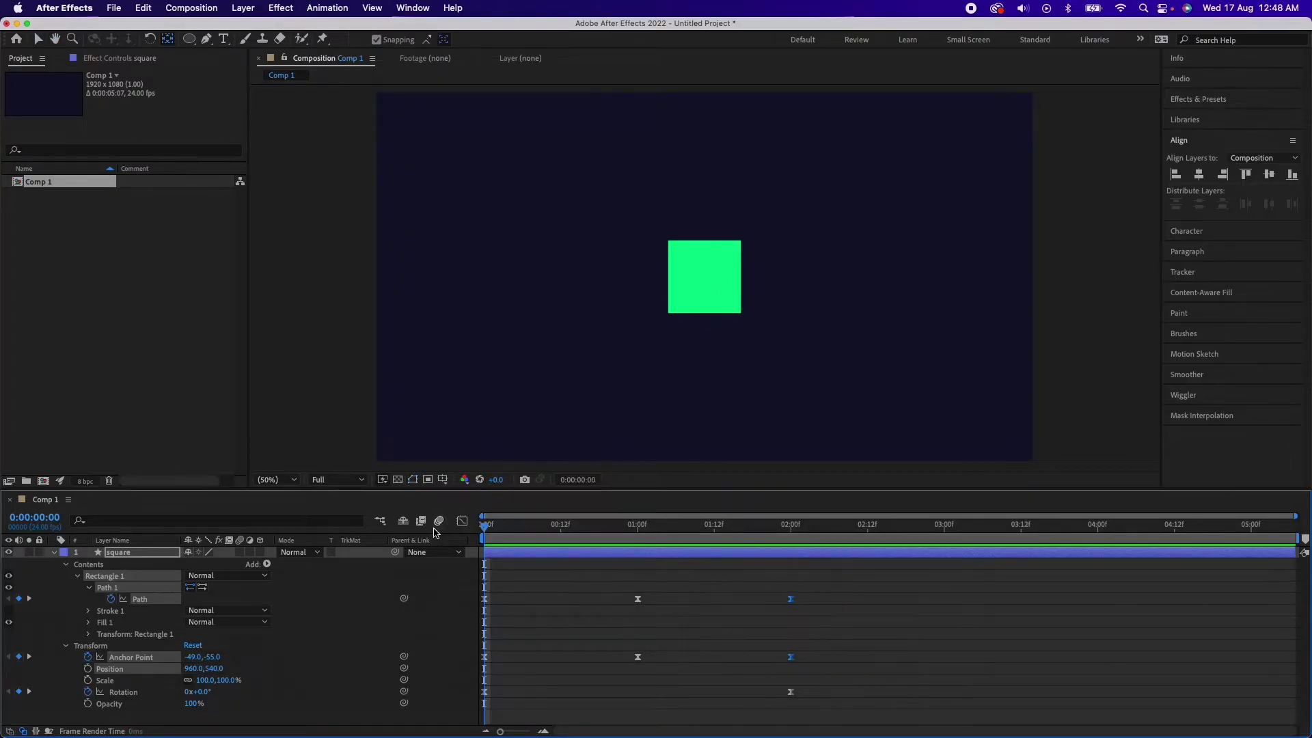
{"action": "key", "text": "space"}
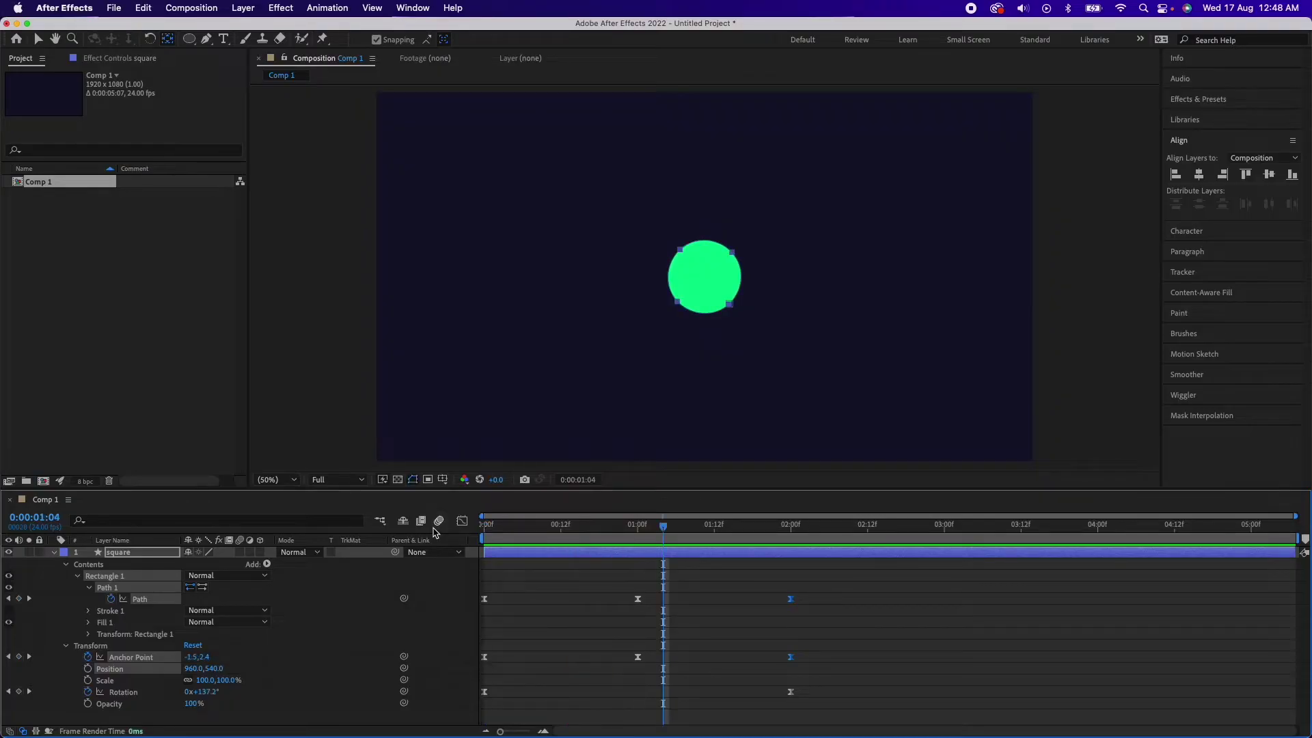
{"action": "left_click", "coordinate": [53, 552]}
- Add a Null Object layer named 'position'
{"action": "left_click", "coordinate": [182, 594]}
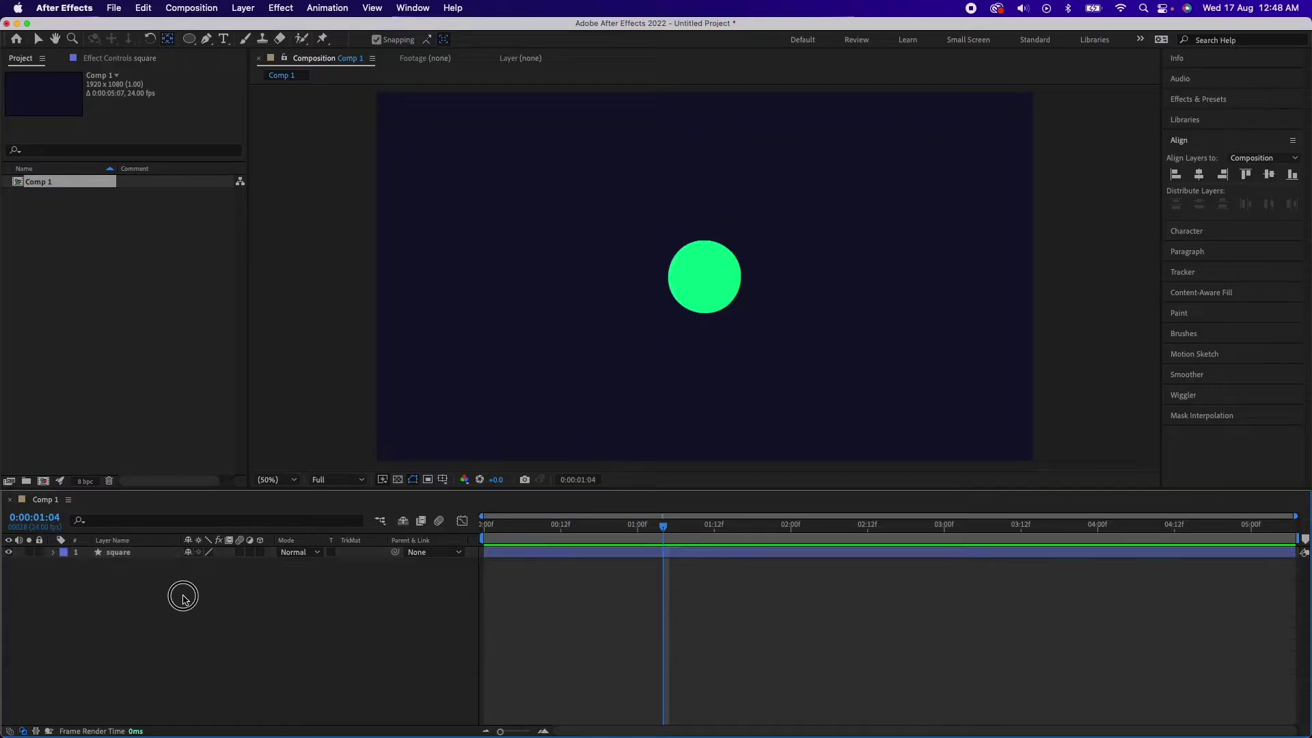
{"action": "right_click", "coordinate": [475, 557]}
{"action": "mouse_move", "coordinate": [522, 559]}
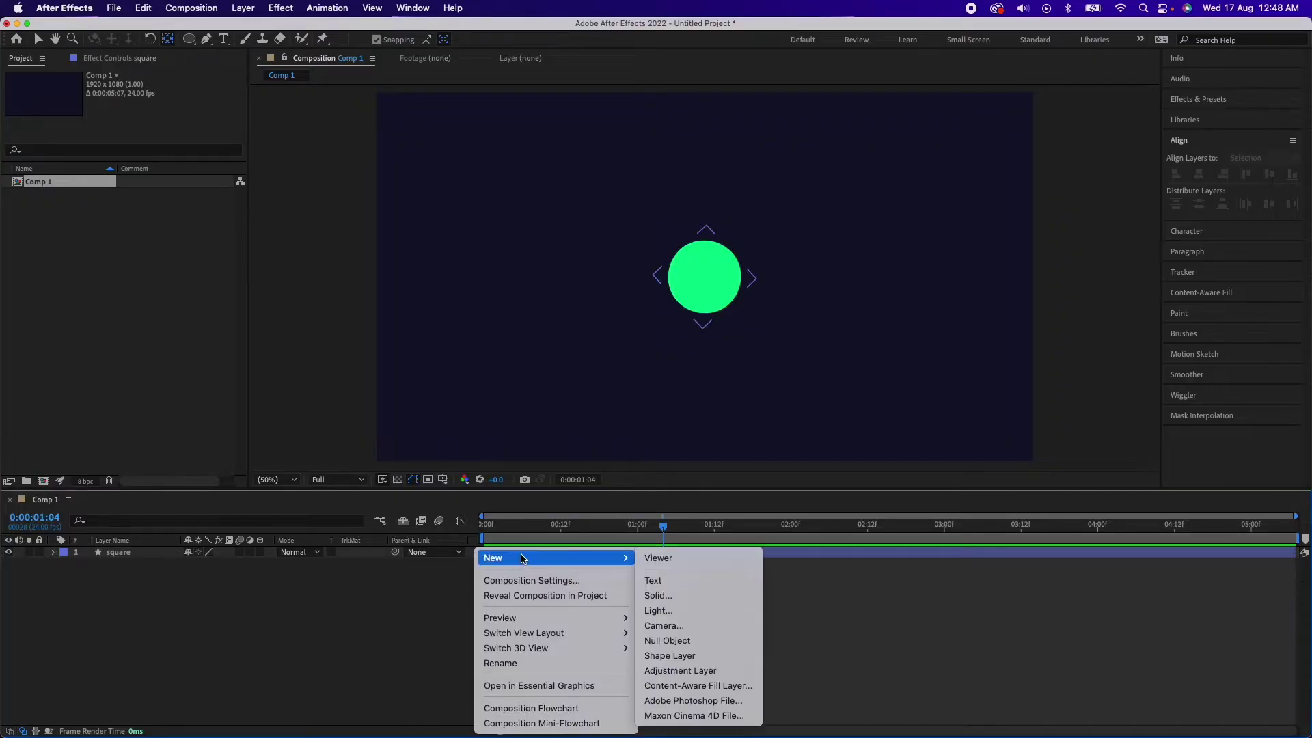
{"action": "left_click", "coordinate": [677, 641]}
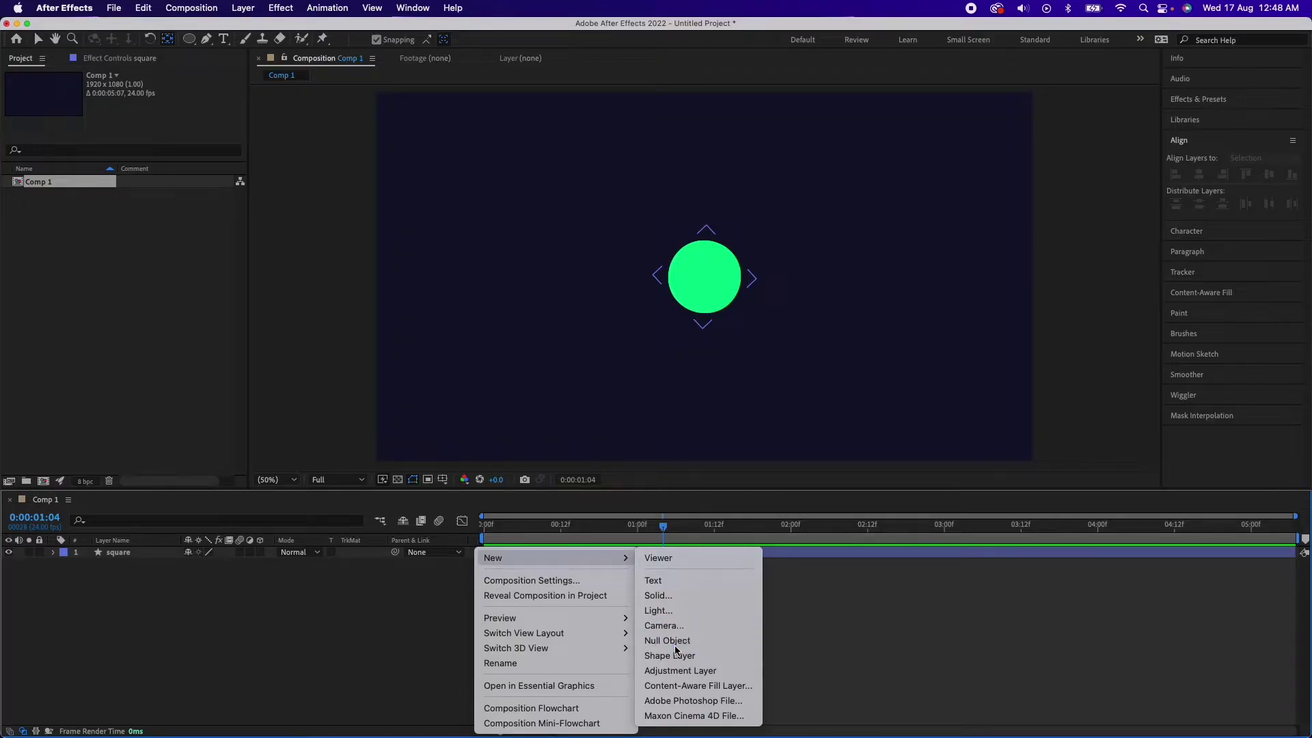
{"action": "key", "text": "Return"}
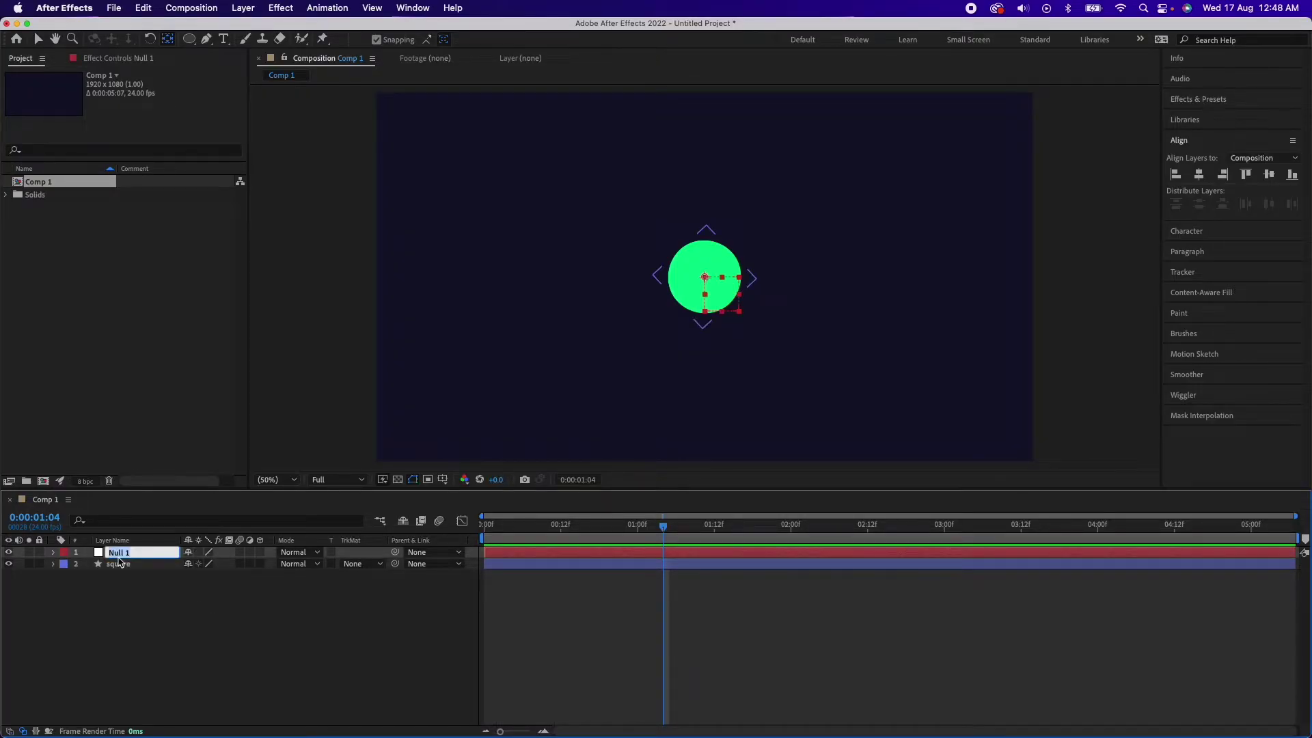
{"action": "type", "text": "position"}
{"action": "key", "text": "Return"}
- Parent the square layer to the position null
{"action": "left_click", "coordinate": [129, 599]}
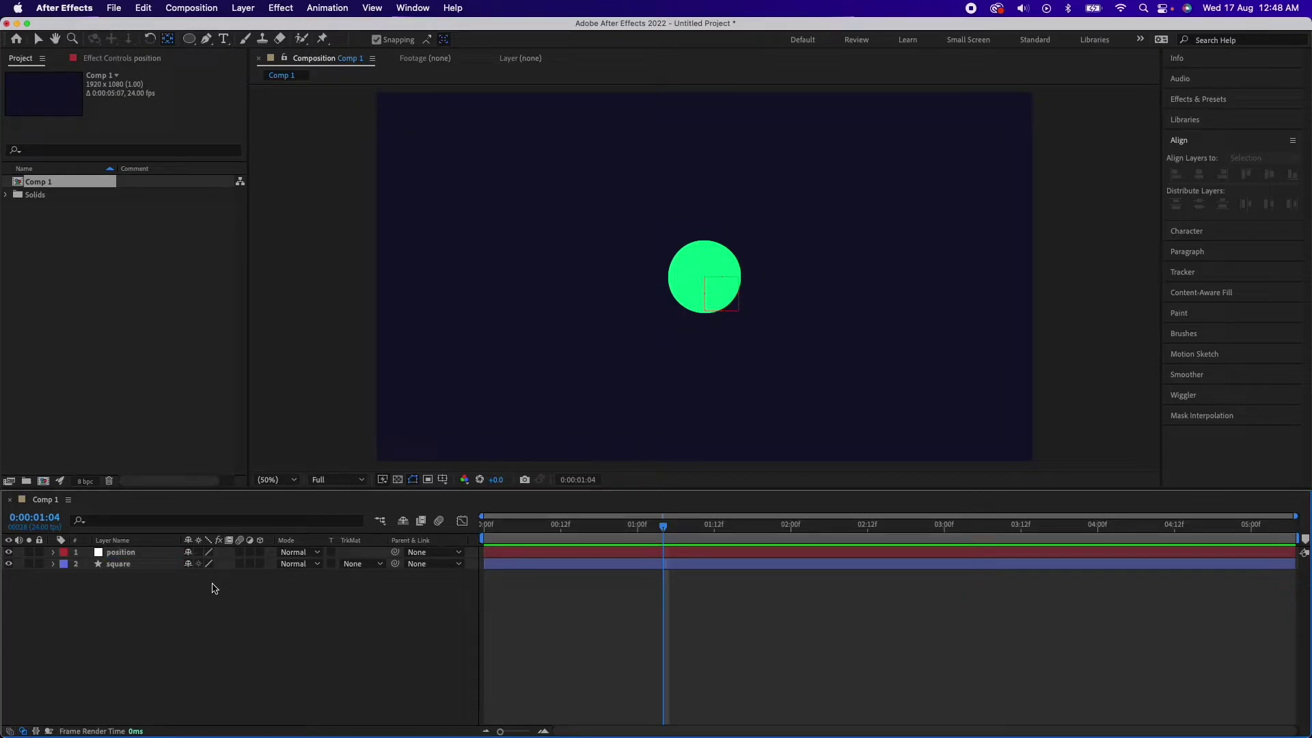
{"action": "left_click", "coordinate": [141, 555]}
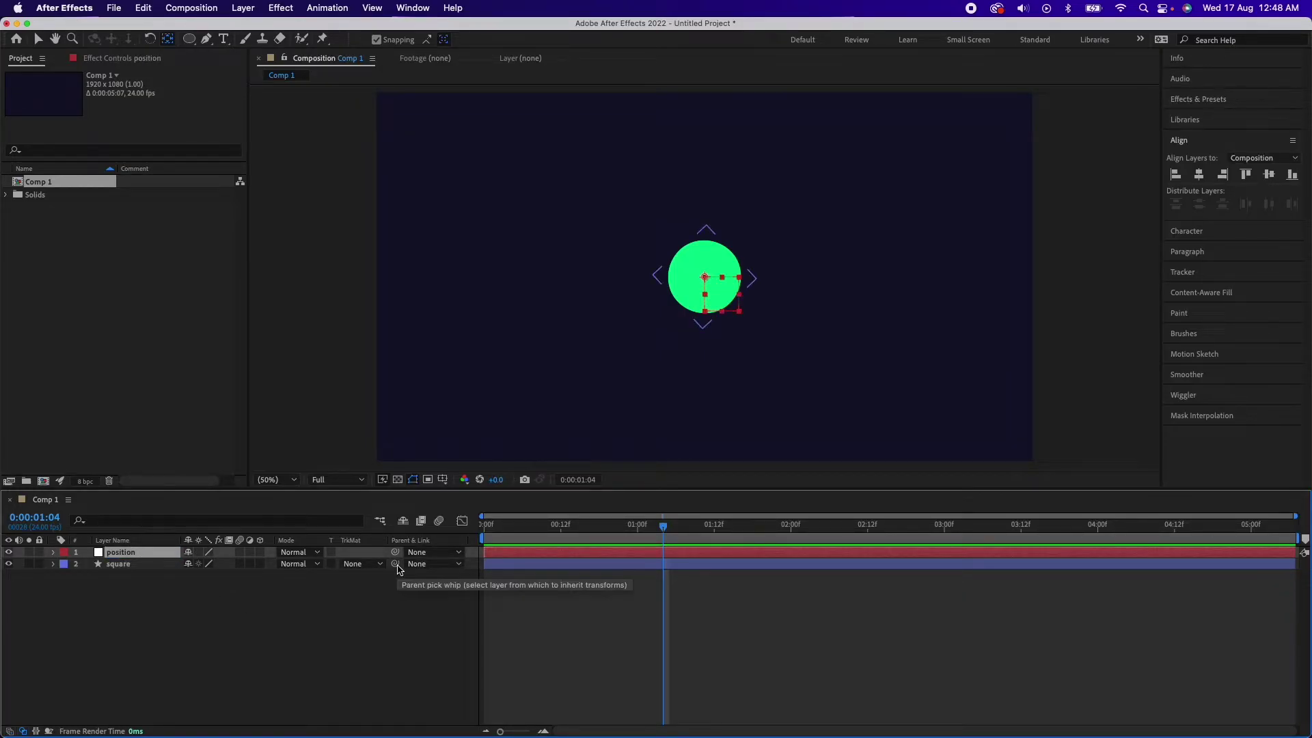
{"action": "left_click_drag", "start_coordinate": [396, 564], "coordinate": [116, 552]}
{"action": "left_click", "coordinate": [172, 620]}
{"action": "left_click", "coordinate": [131, 554]}
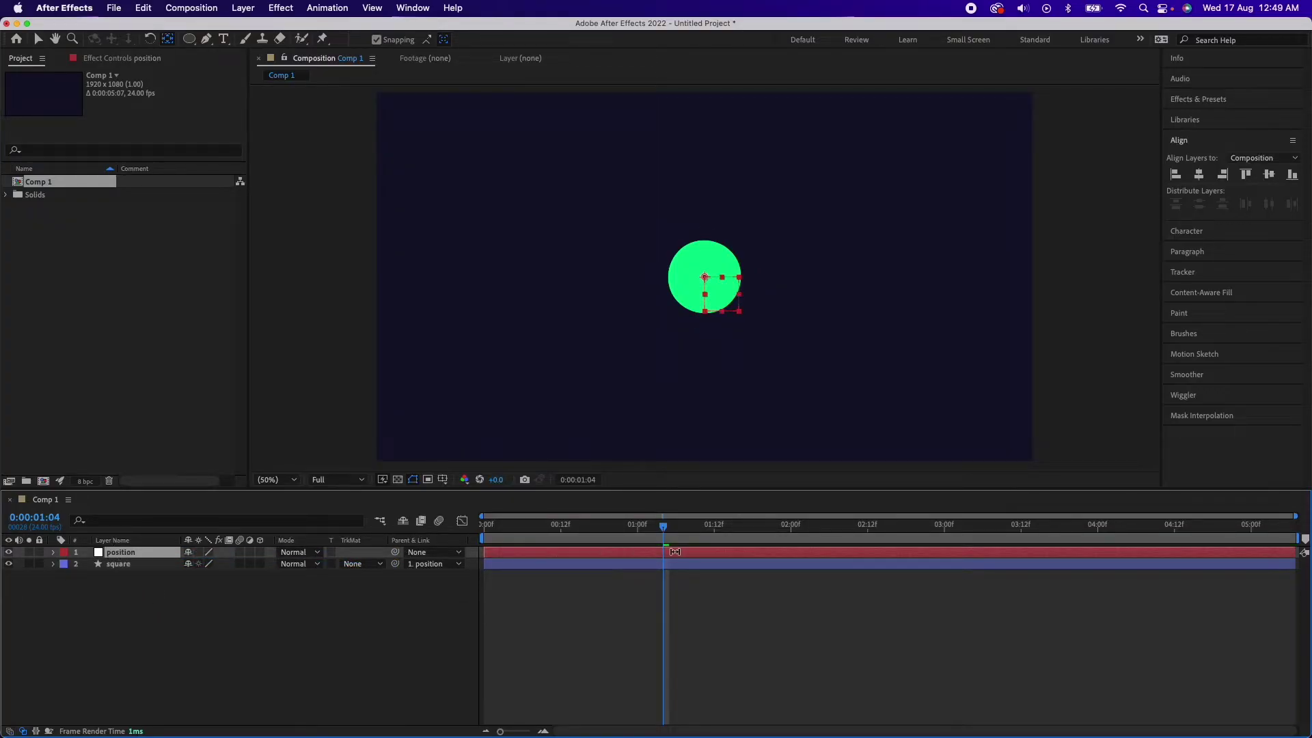
- Centre the position null vertically and horizontally in the comp
{"action": "key", "text": "shift+Down"}
{"action": "key", "text": "shift+Down"}
{"action": "key", "text": "shift+Down"}
{"action": "key", "text": "shift+Down"}
{"action": "key", "text": "shift+Down"}
{"action": "key", "text": "shift+Down"}
{"action": "key", "text": "shift+Down"}
{"action": "key", "text": "shift+Down"}
{"action": "key", "text": "shift+Down"}
{"action": "key", "text": "shift+Down"}
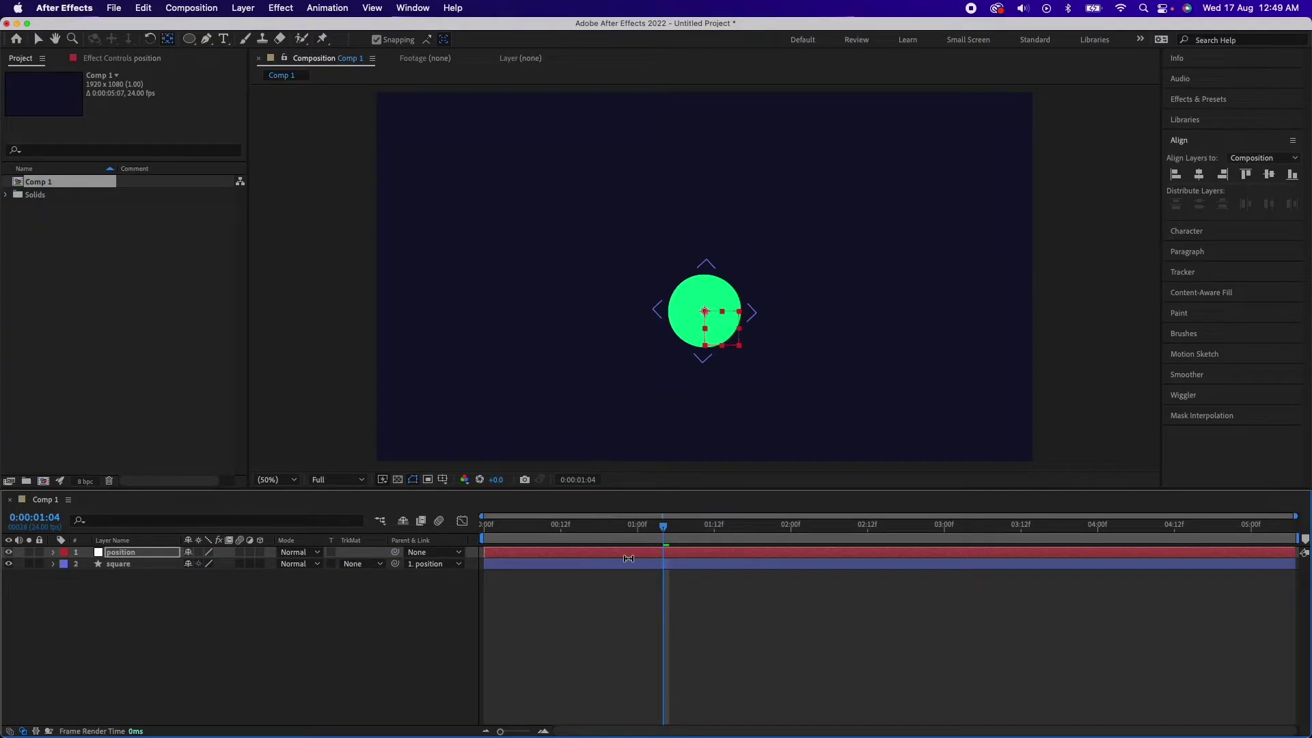
{"action": "left_click", "coordinate": [1270, 175]}
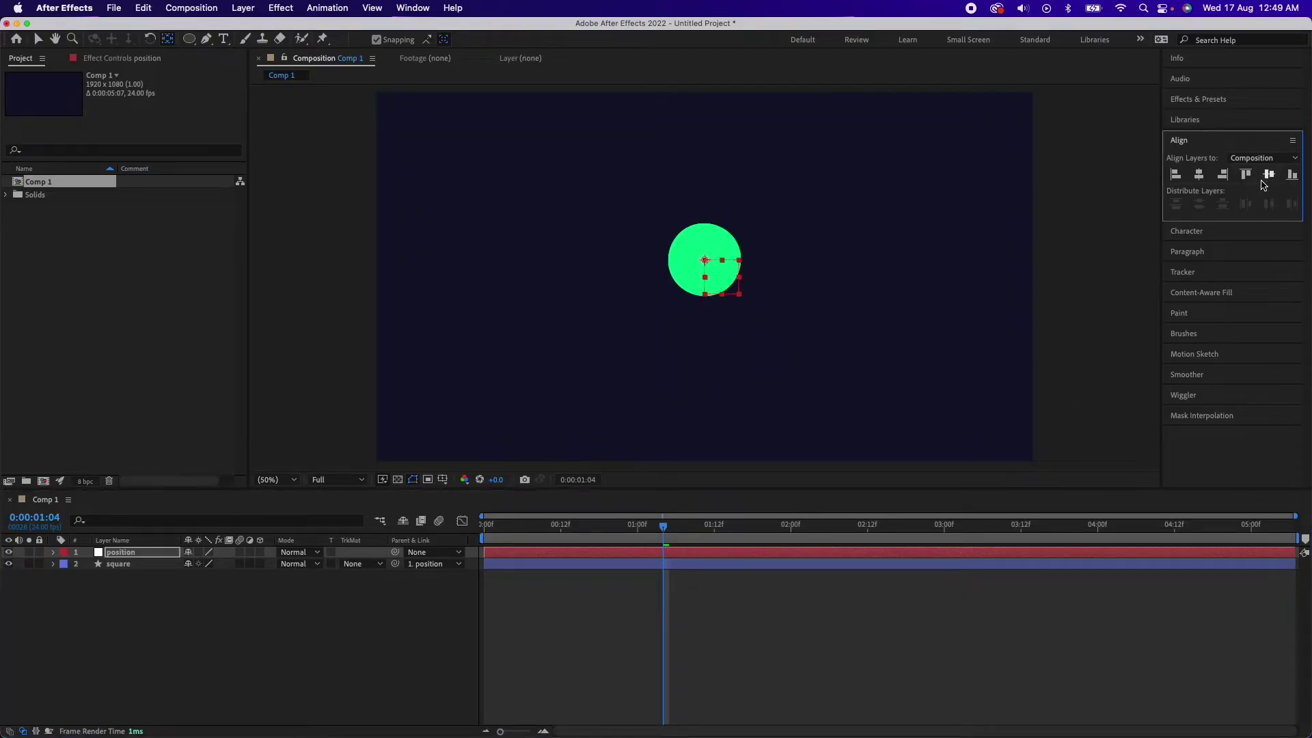
{"action": "left_click", "coordinate": [1200, 175]}
{"action": "left_click", "coordinate": [263, 681]}
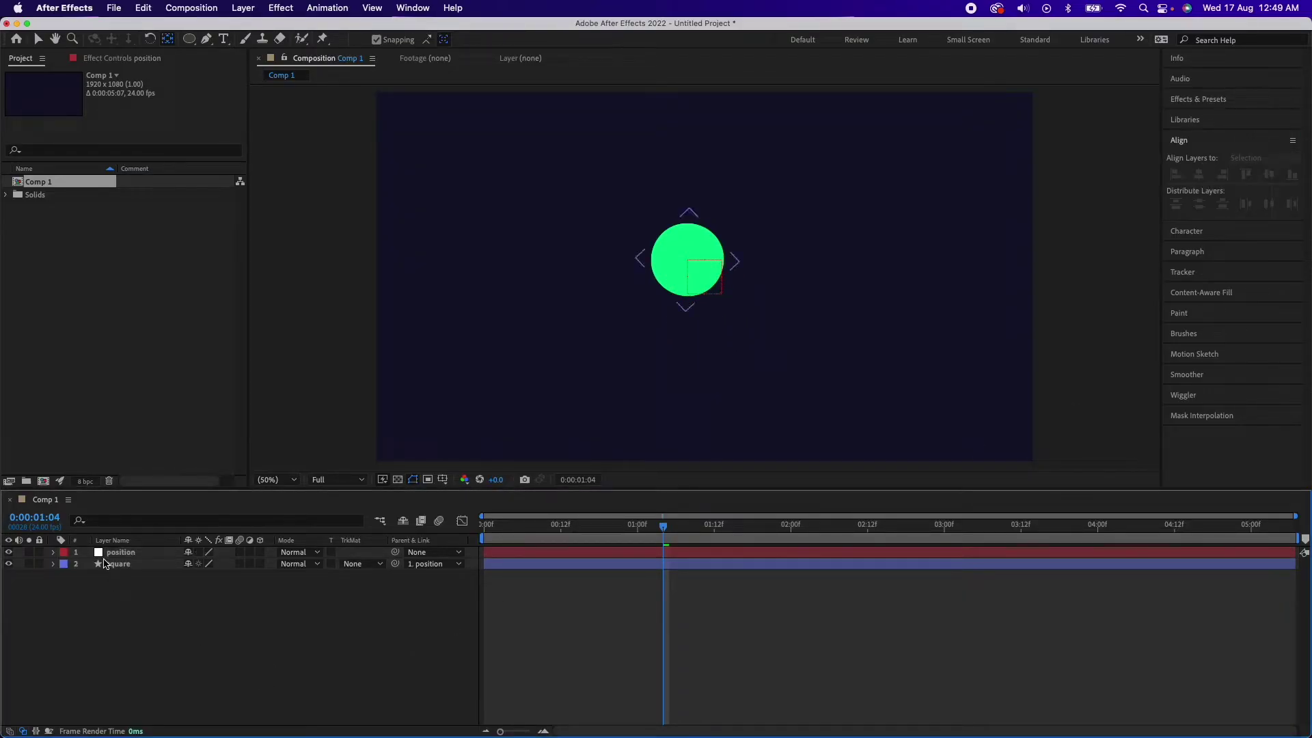
{"action": "left_click", "coordinate": [114, 556]}
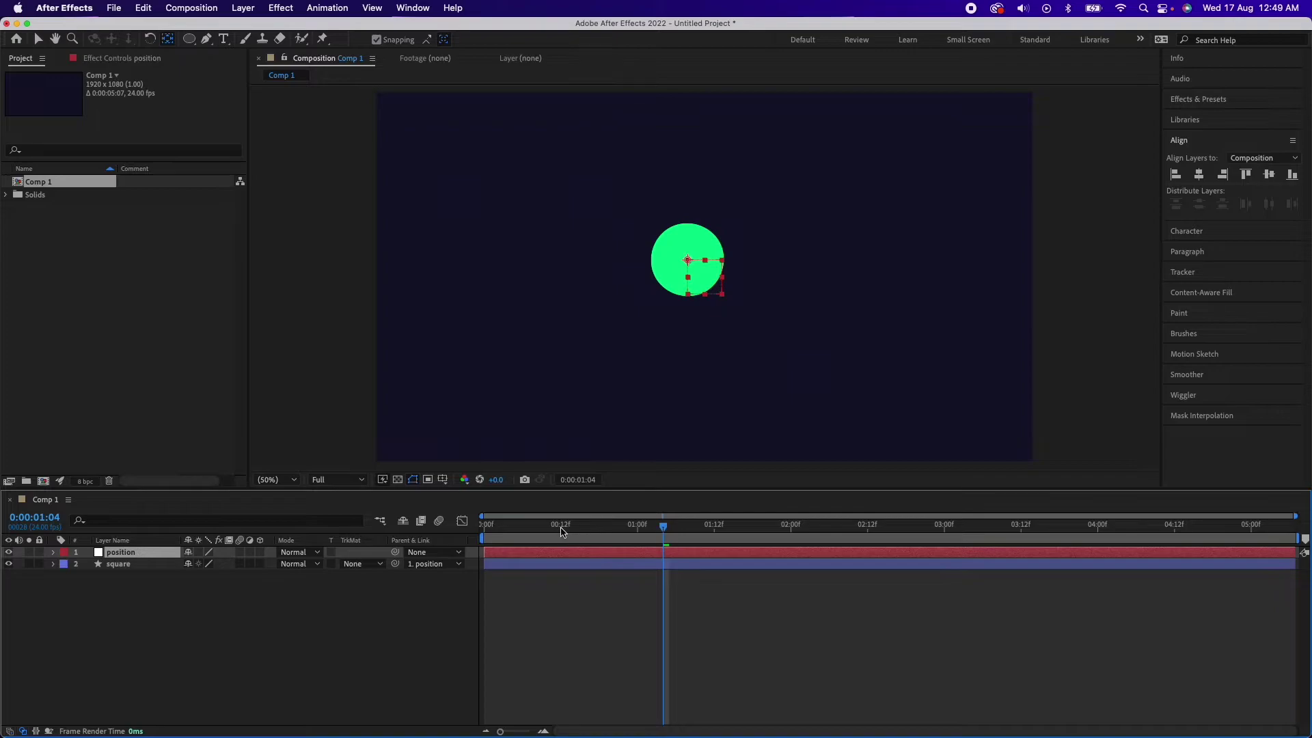
- Show the null's Position property and set a Position keyframe at one second
{"action": "left_click", "coordinate": [484, 525]}
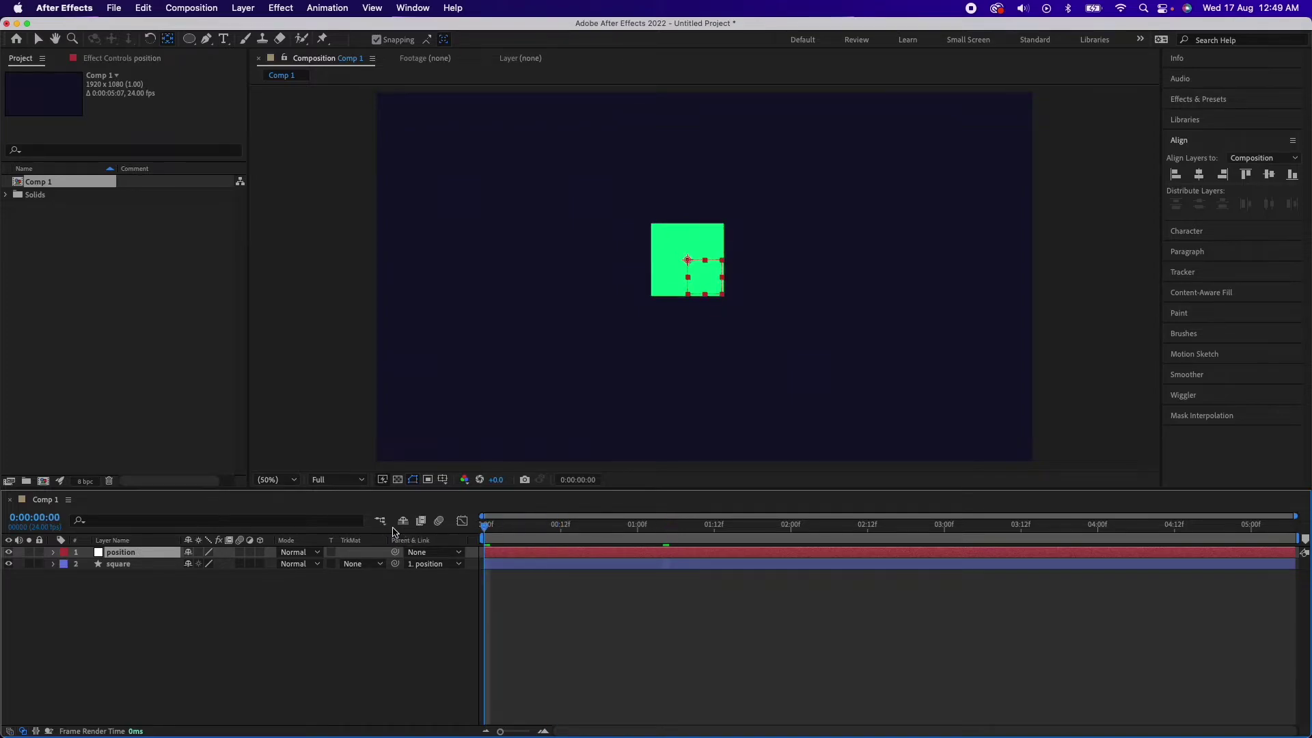
{"action": "key", "text": "u"}
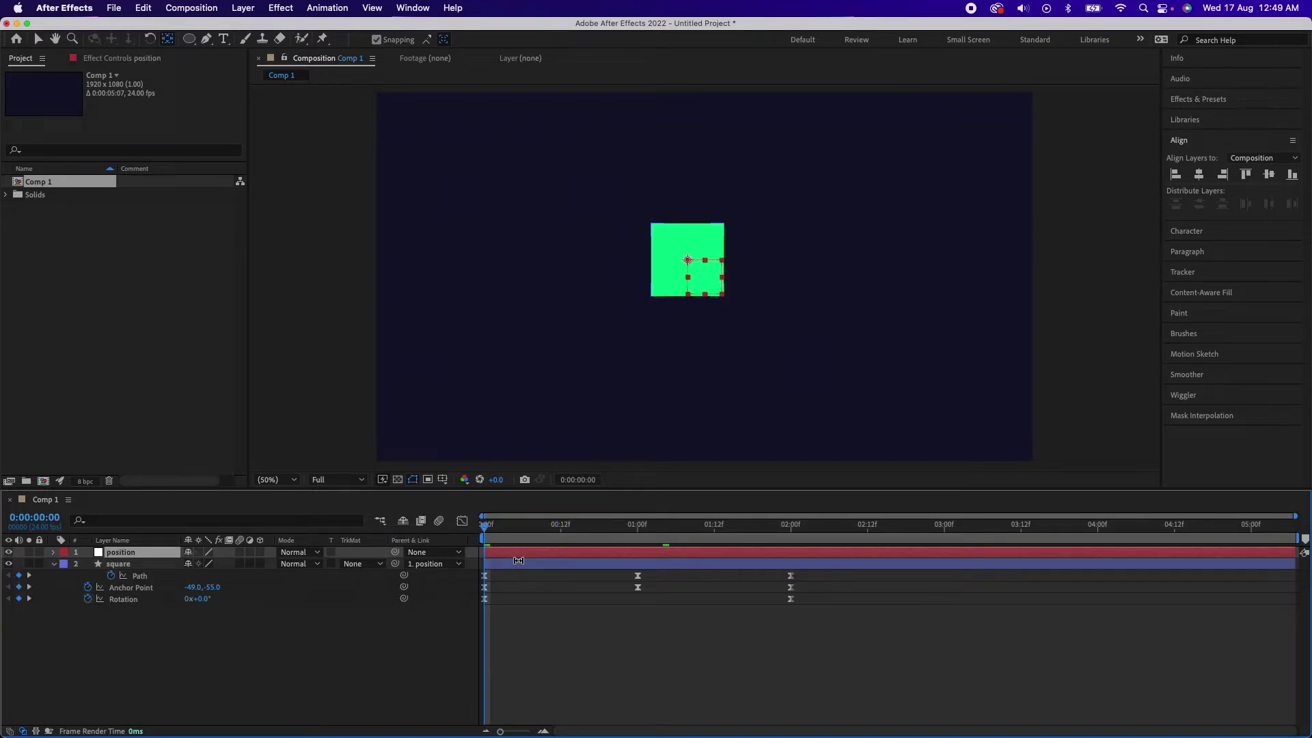
{"action": "key", "text": "p"}
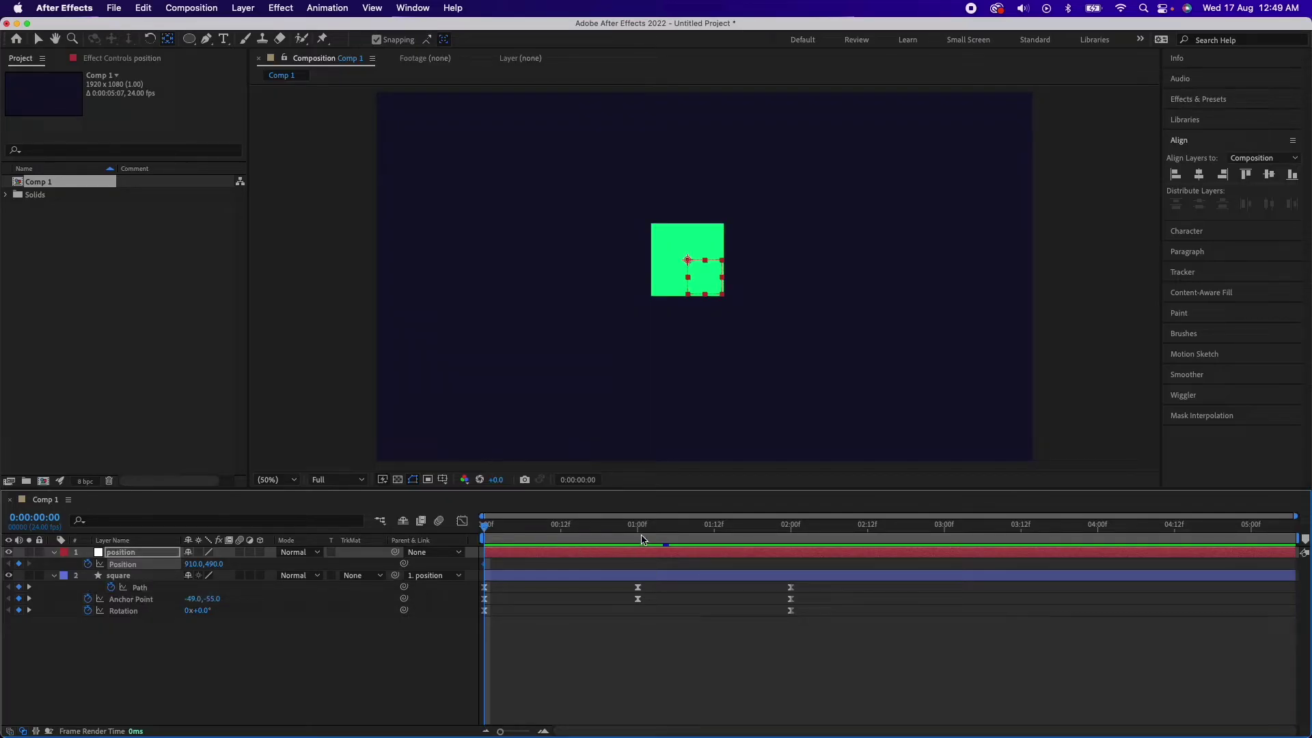
{"action": "left_click", "coordinate": [640, 532]}
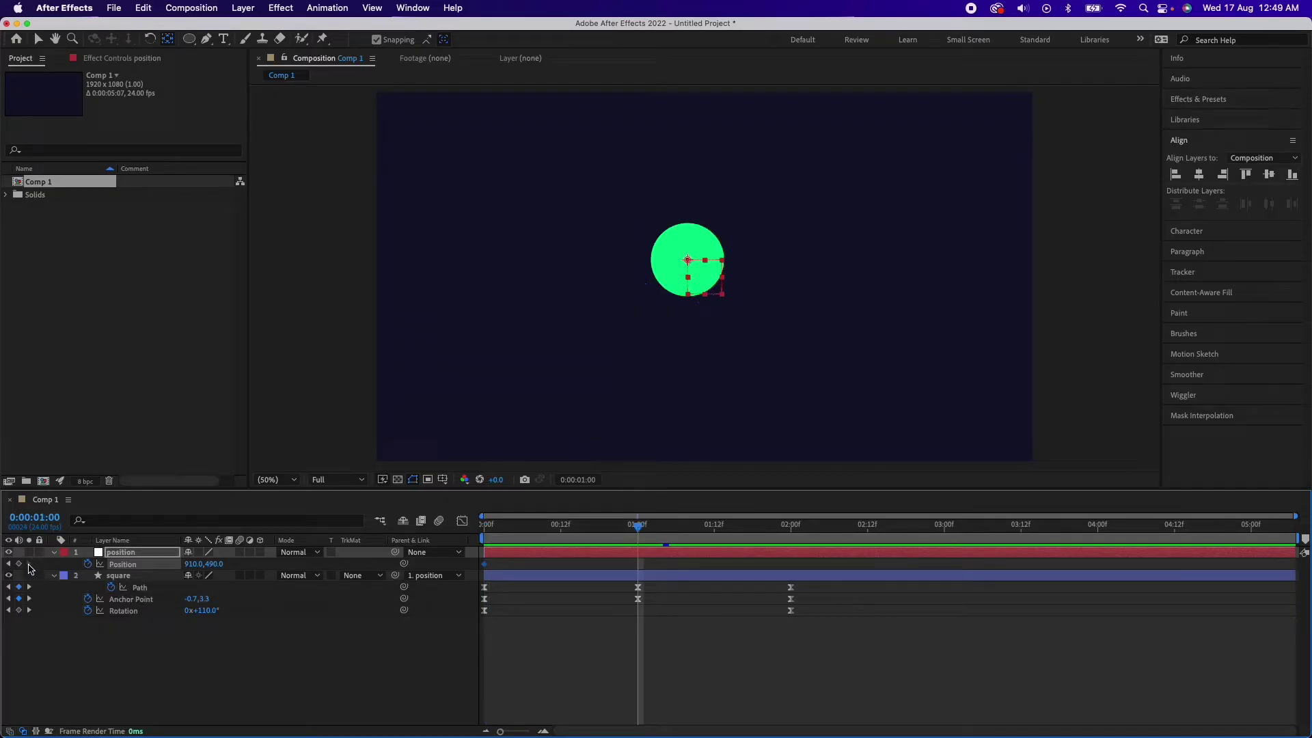
{"action": "left_click", "coordinate": [19, 564]}
{"action": "key", "text": "Home"}
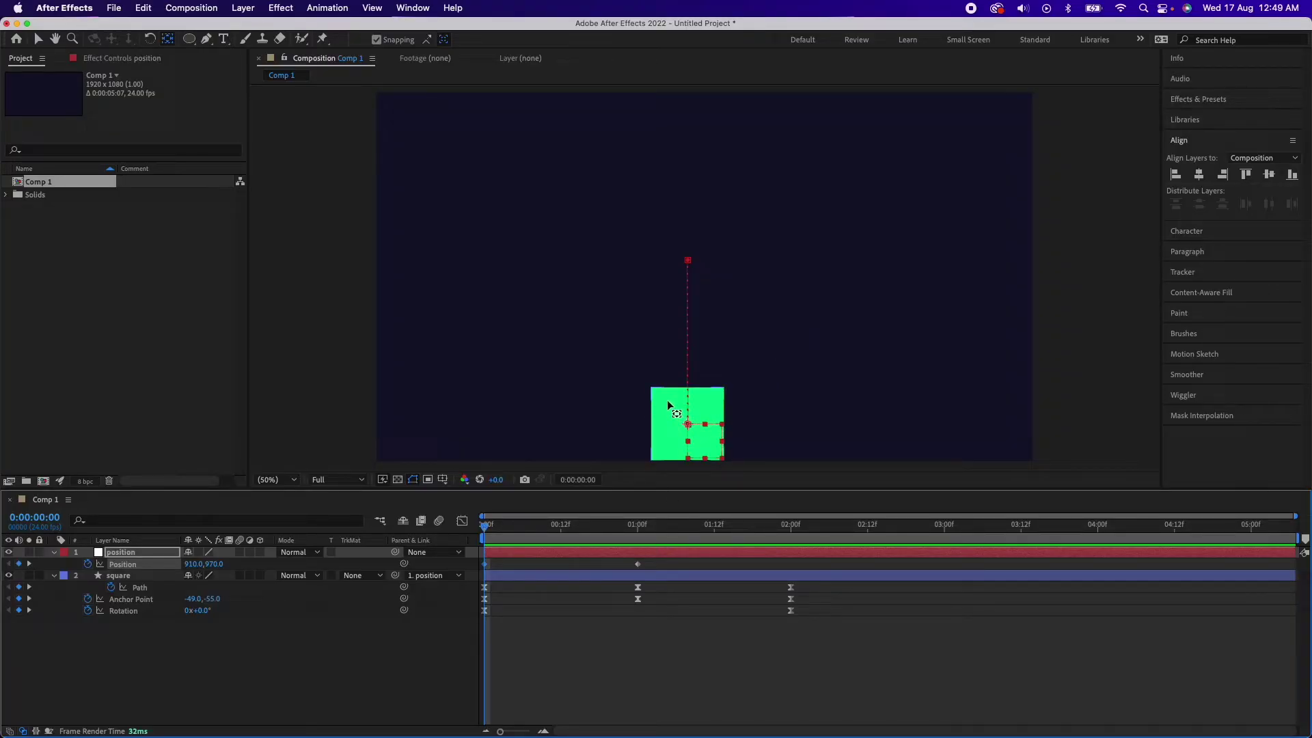
- Shift the middle shape keyframes earlier and paste the copied shape keyframes at 1 second
{"action": "left_click", "coordinate": [640, 528]}
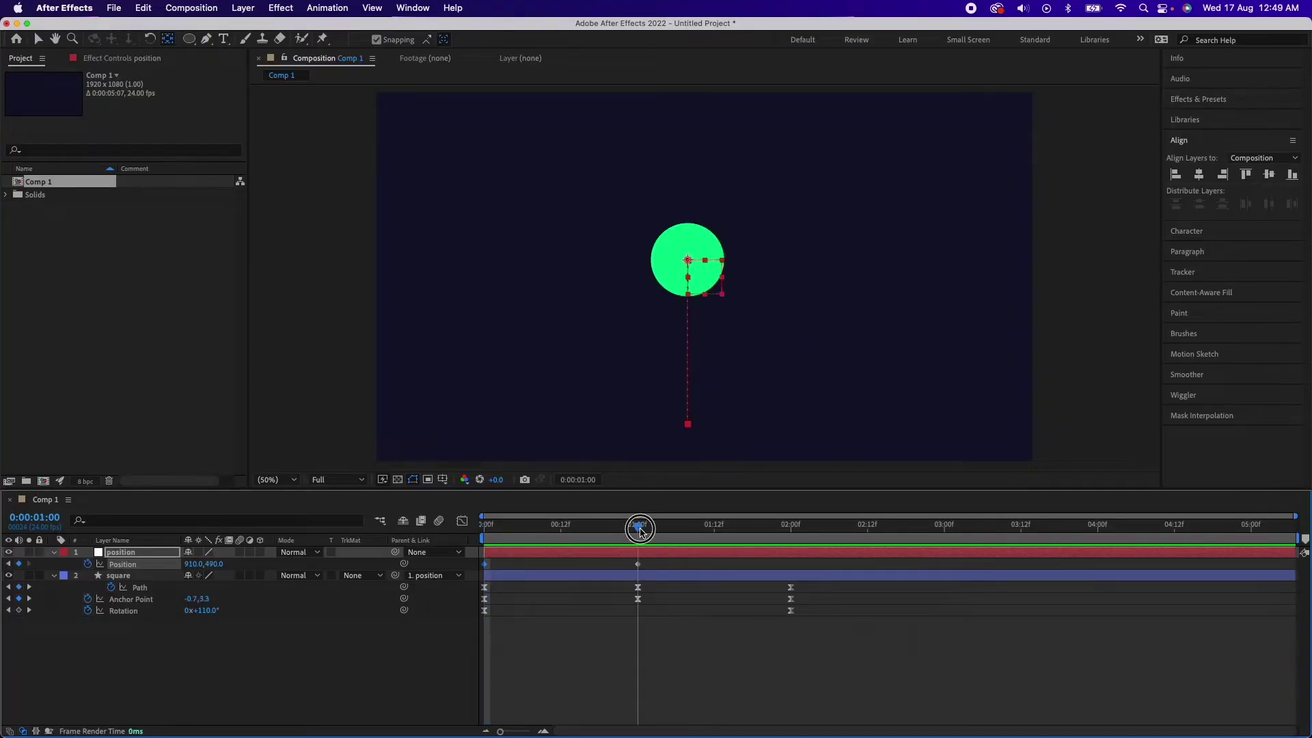
{"action": "left_click_drag", "start_coordinate": [639, 528], "coordinate": [433, 547]}
{"action": "left_click", "coordinate": [673, 592]}
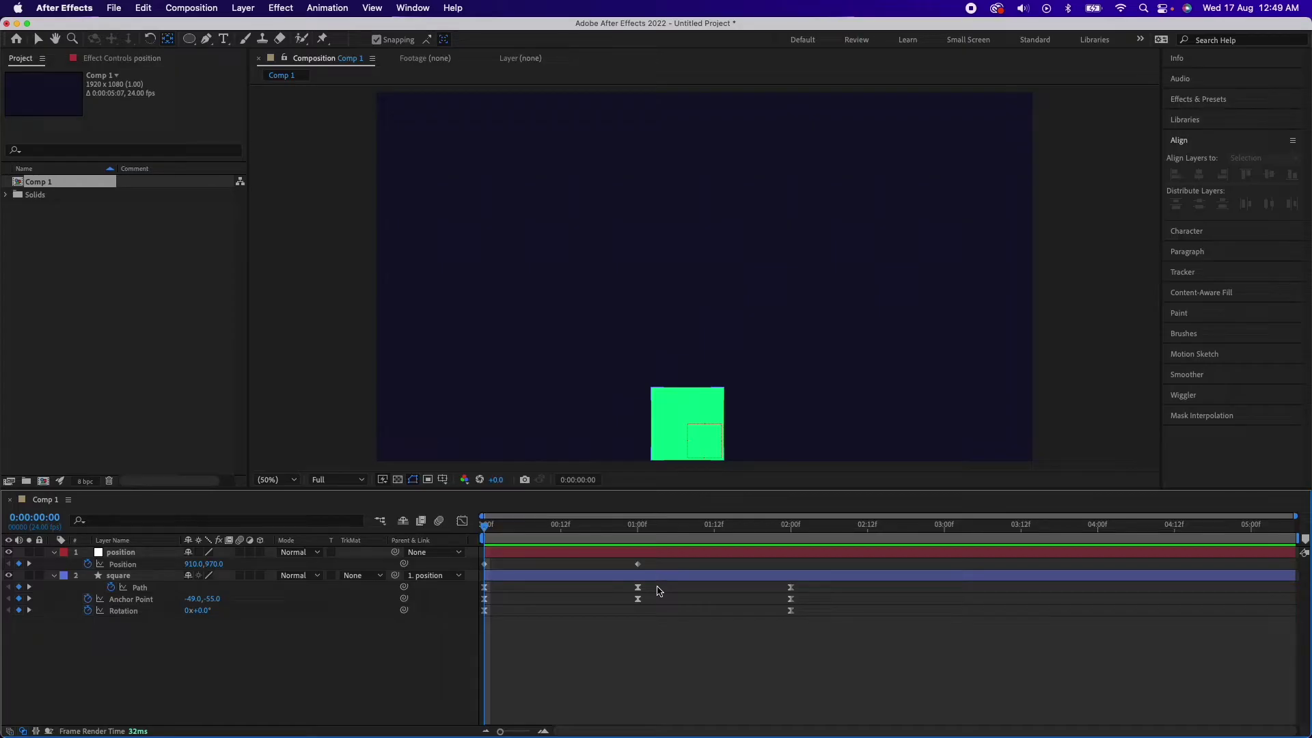
{"action": "left_click_drag", "start_coordinate": [655, 585], "coordinate": [472, 617]}
{"action": "left_click", "coordinate": [592, 599]}
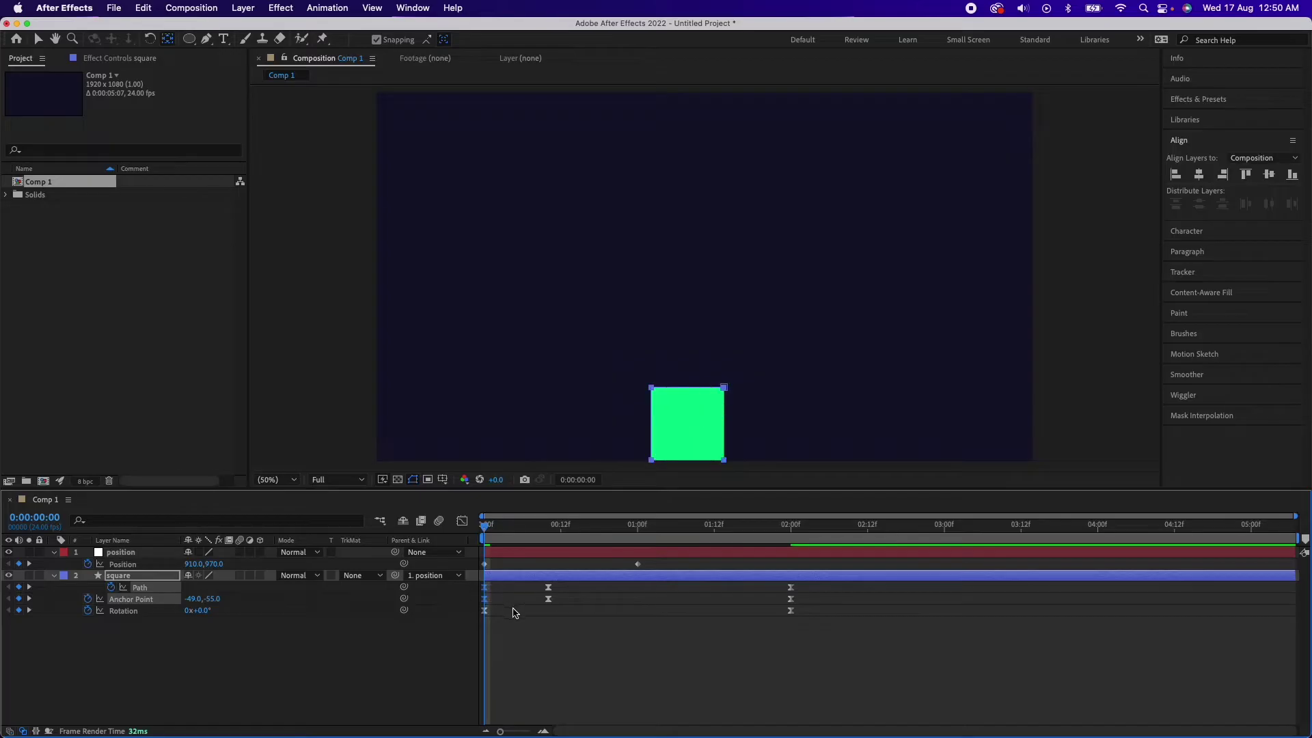
{"action": "left_click", "coordinate": [639, 533]}
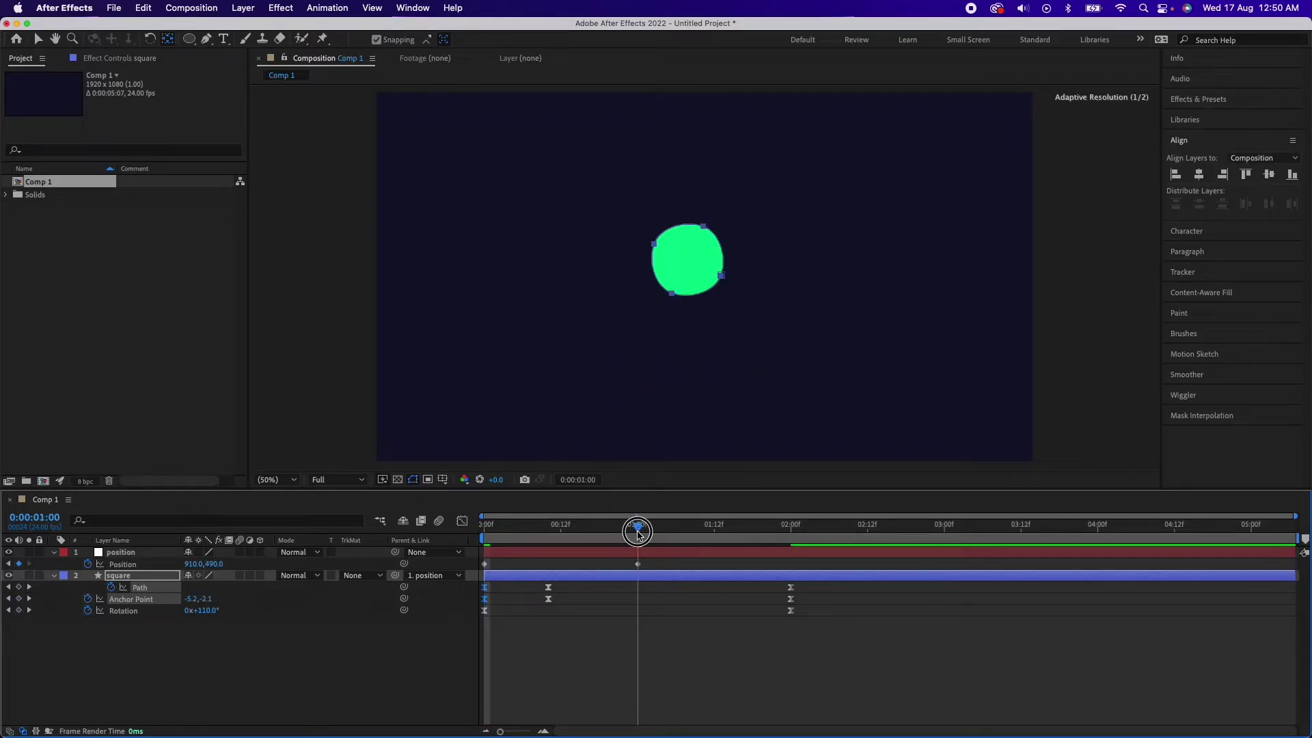
{"action": "key", "text": "cmd+v"}
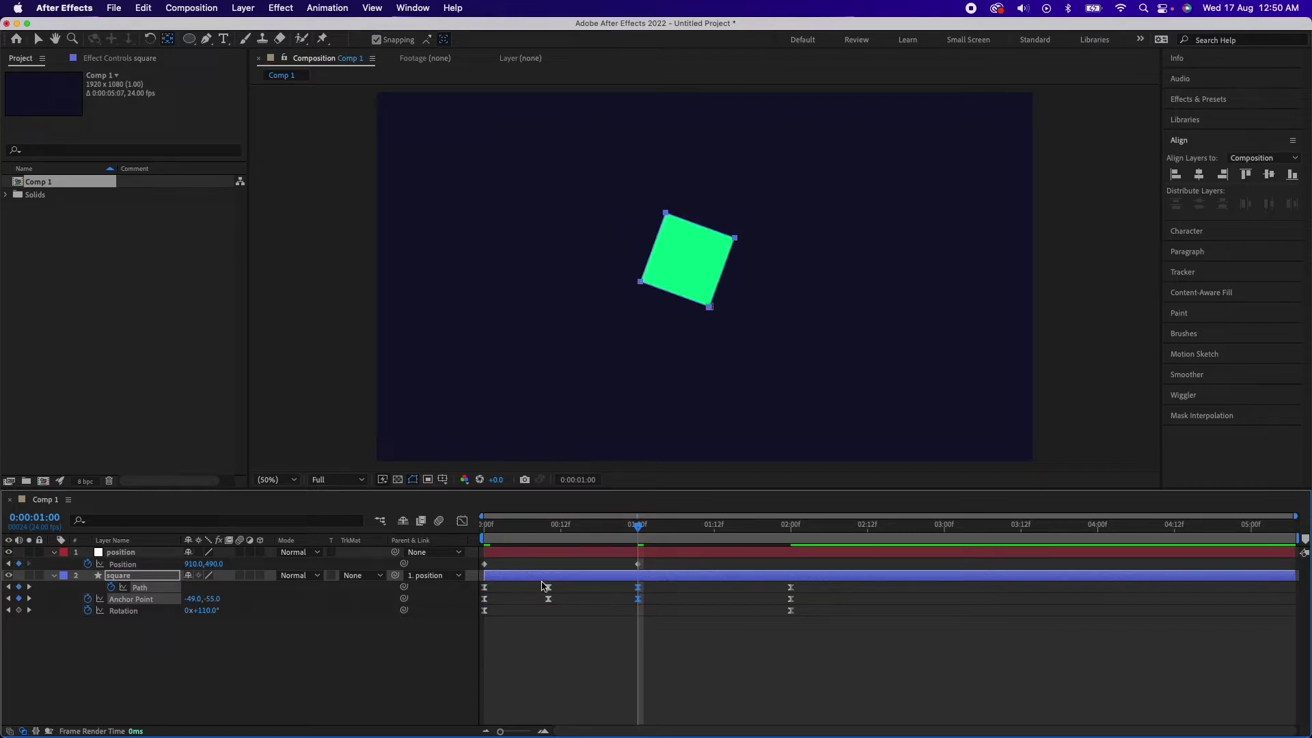
- Delete the extra starting shape keyframes and move the remaining path keyframes to 0:00
{"action": "left_click", "coordinate": [506, 592]}
{"action": "left_click_drag", "start_coordinate": [506, 592], "coordinate": [475, 605]}
{"action": "key", "text": "Delete"}
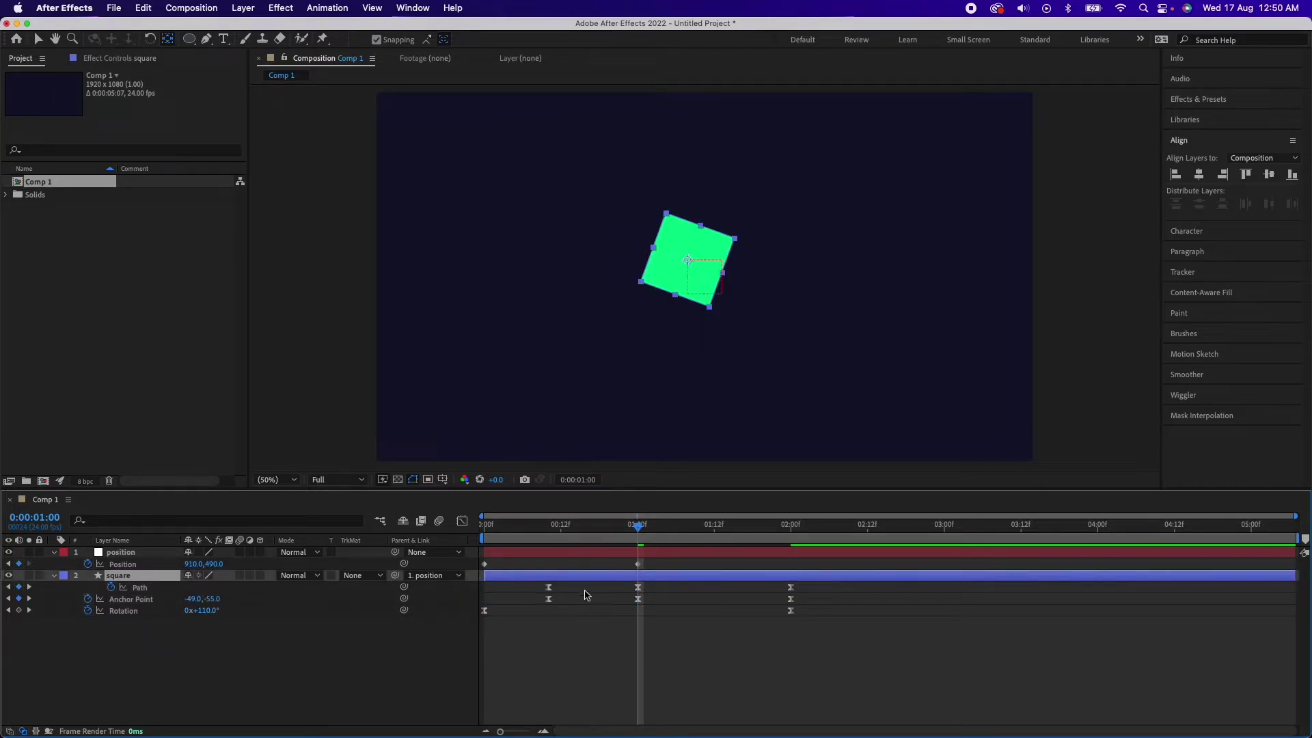
{"action": "left_click_drag", "start_coordinate": [585, 595], "coordinate": [541, 583]}
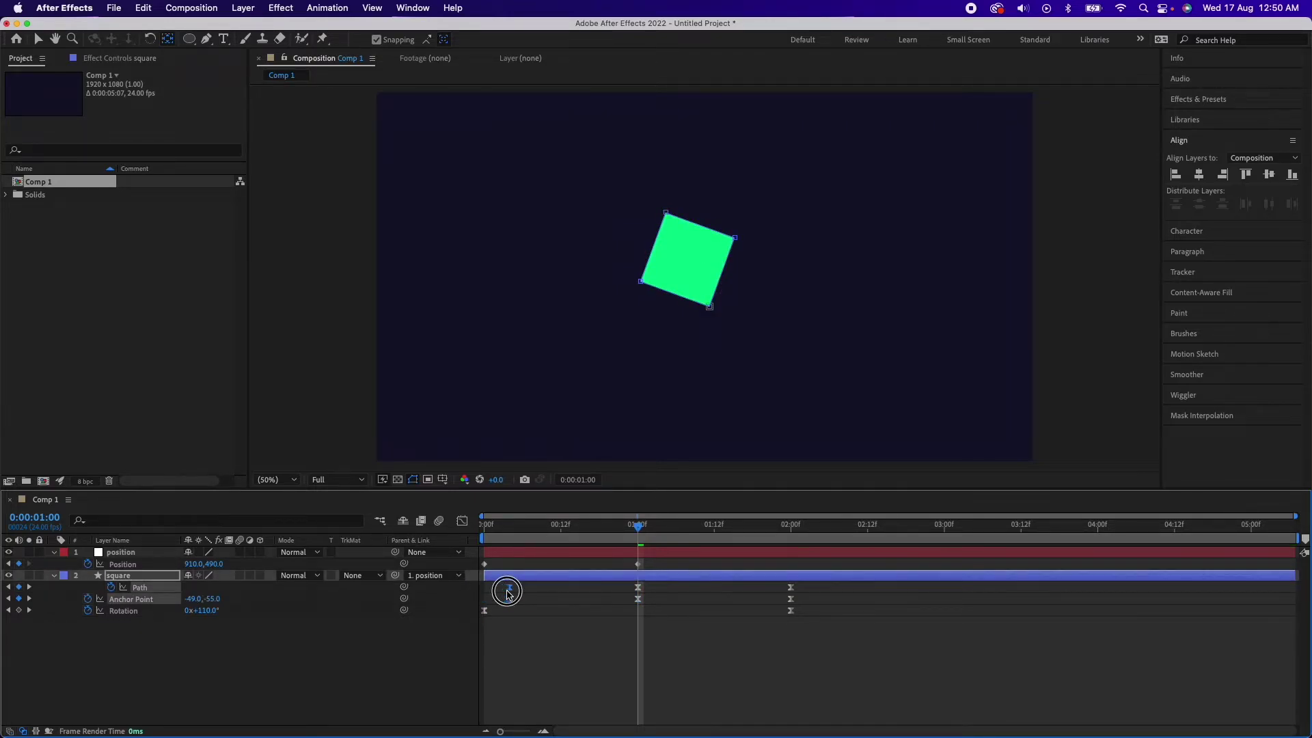
{"action": "left_click_drag", "start_coordinate": [508, 592], "coordinate": [470, 598]}
{"action": "left_click", "coordinate": [530, 597]}
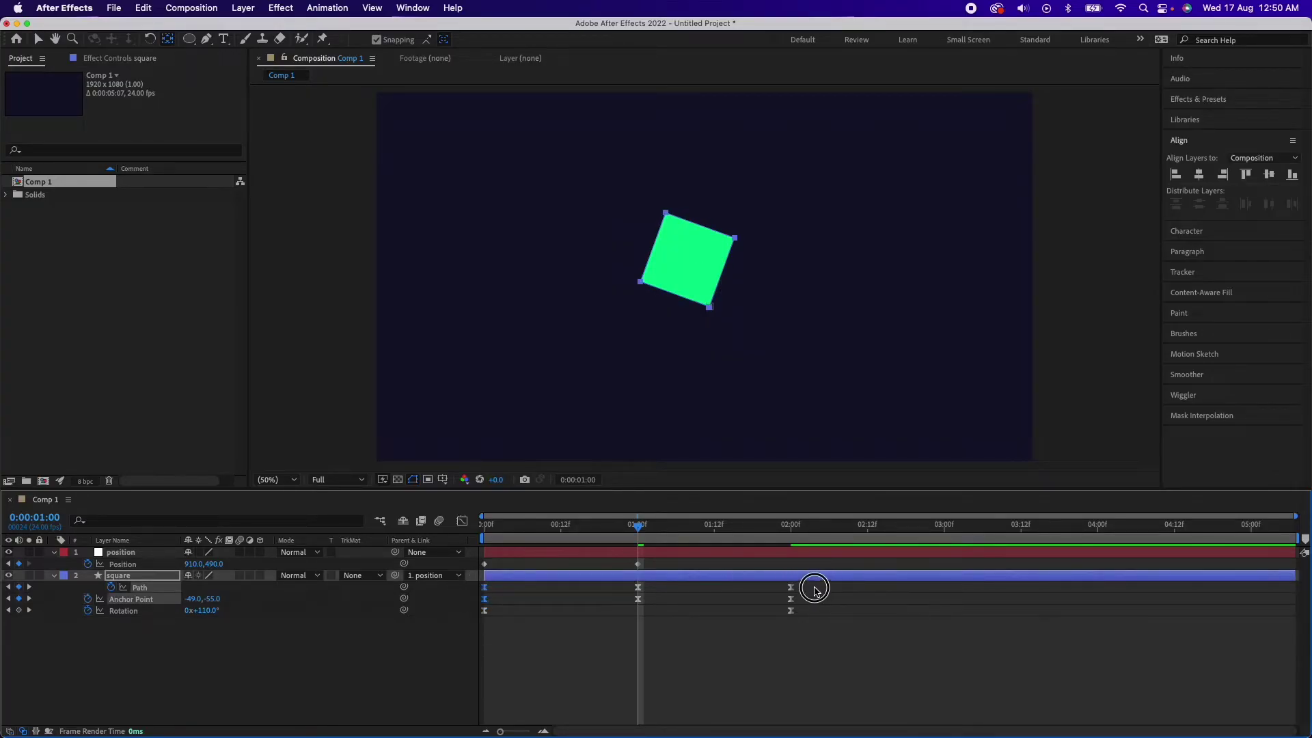
- Paste the circle shape onto the 2-second Path and Anchor Point keyframes and preview the morph
{"action": "left_click_drag", "start_coordinate": [815, 590], "coordinate": [776, 603]}
{"action": "left_click", "coordinate": [29, 599]}
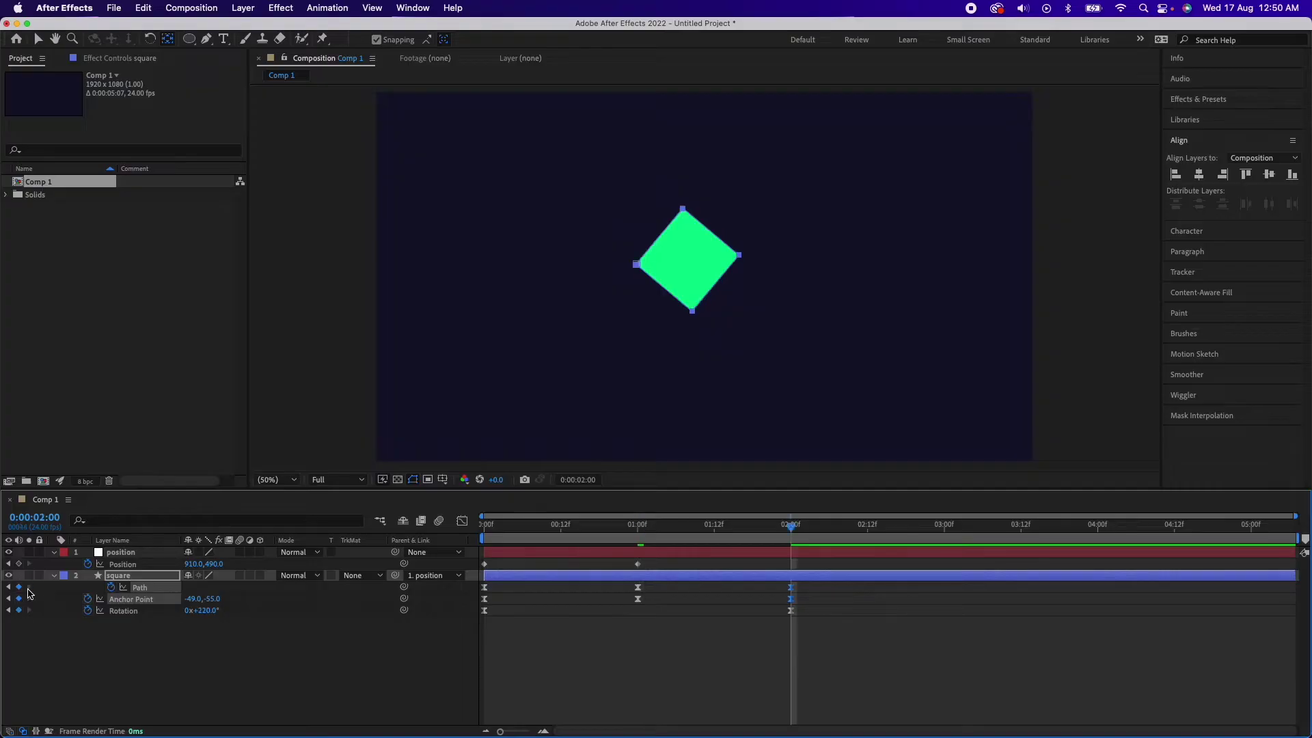
{"action": "key", "text": "super+v"}
{"action": "left_click", "coordinate": [726, 653]}
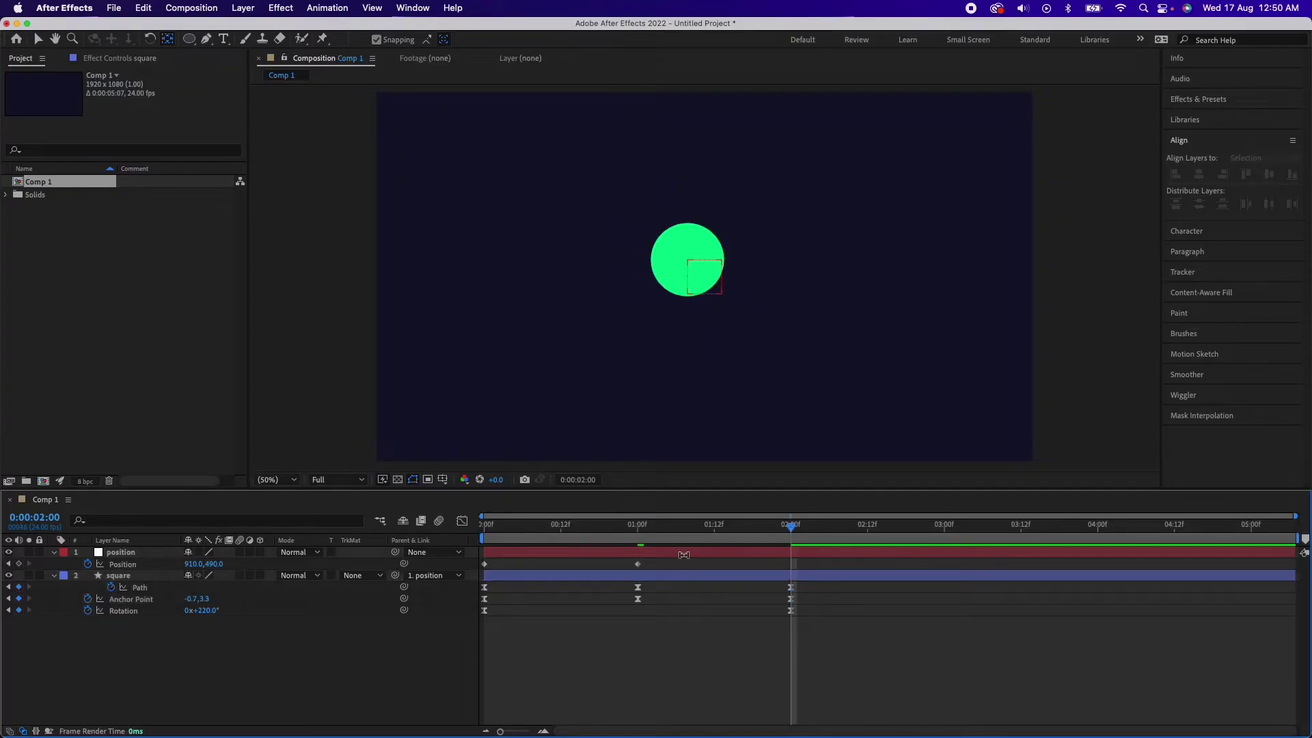
{"action": "key", "text": "space"}
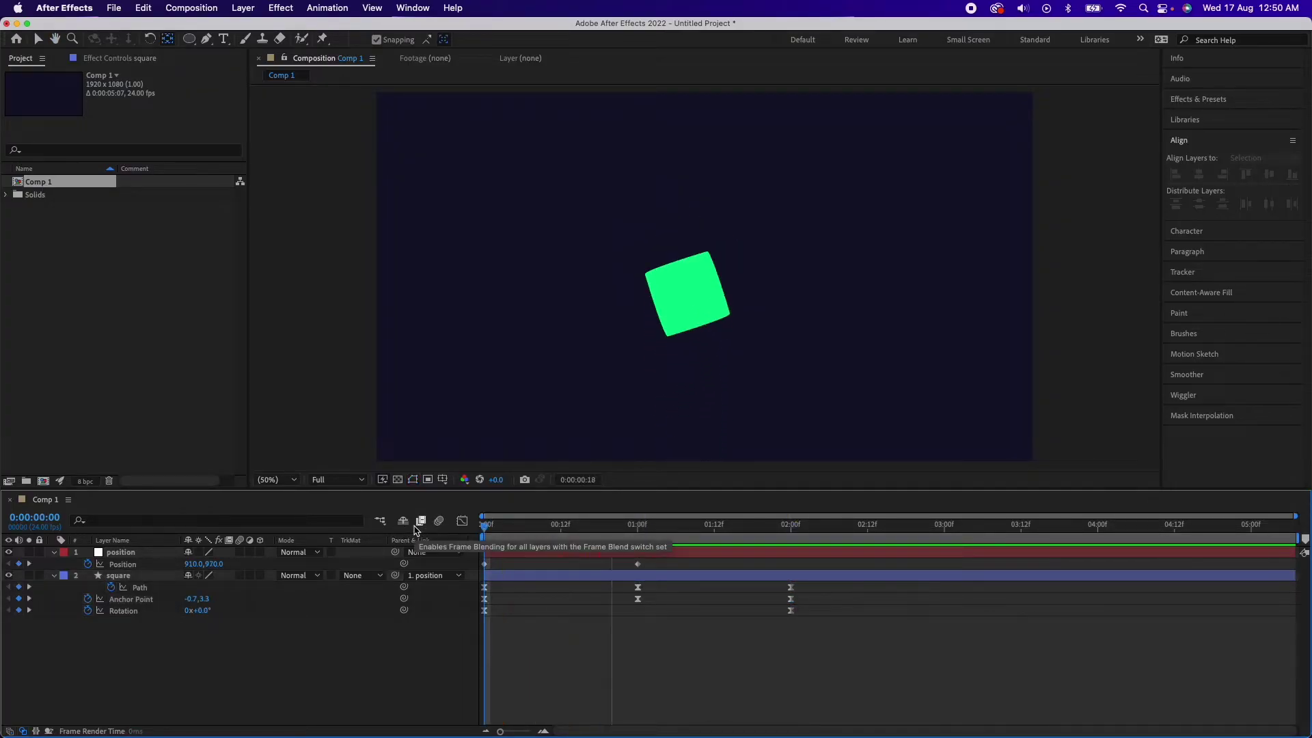
{"action": "key", "text": "space"}
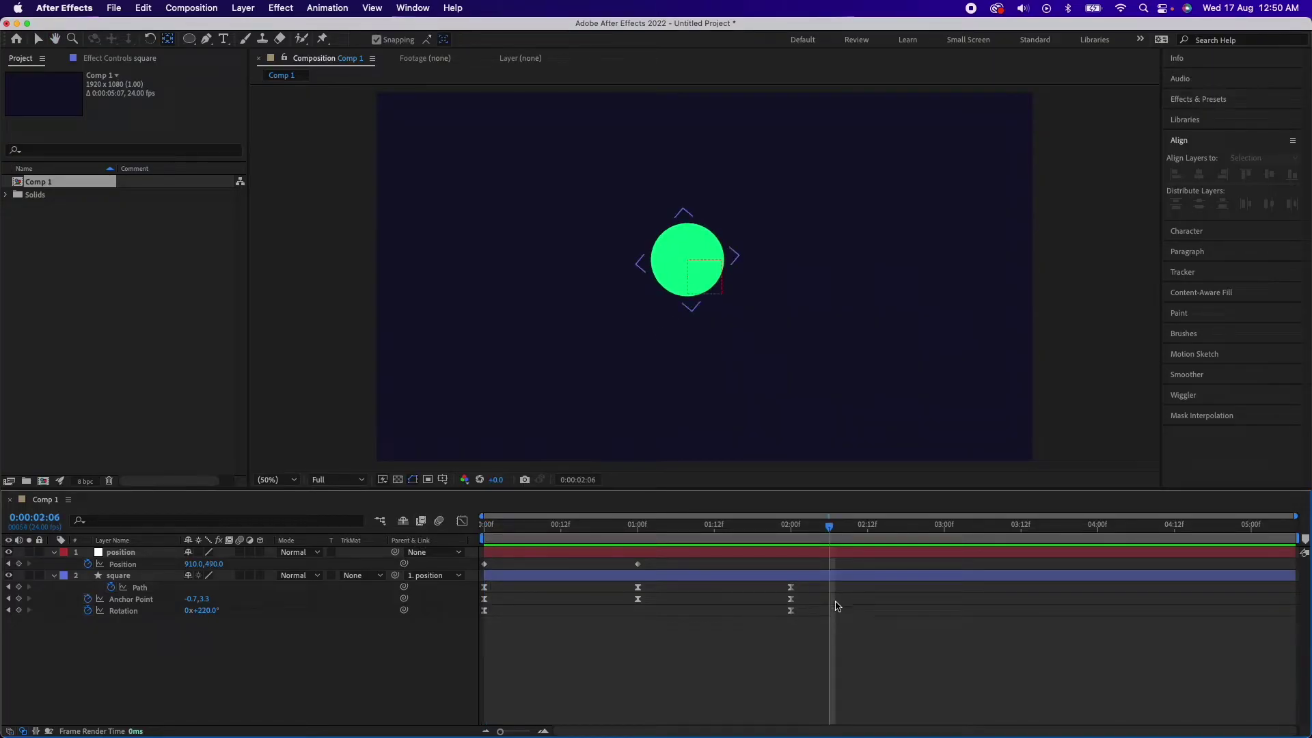
{"action": "left_click_drag", "start_coordinate": [820, 589], "coordinate": [451, 606]}
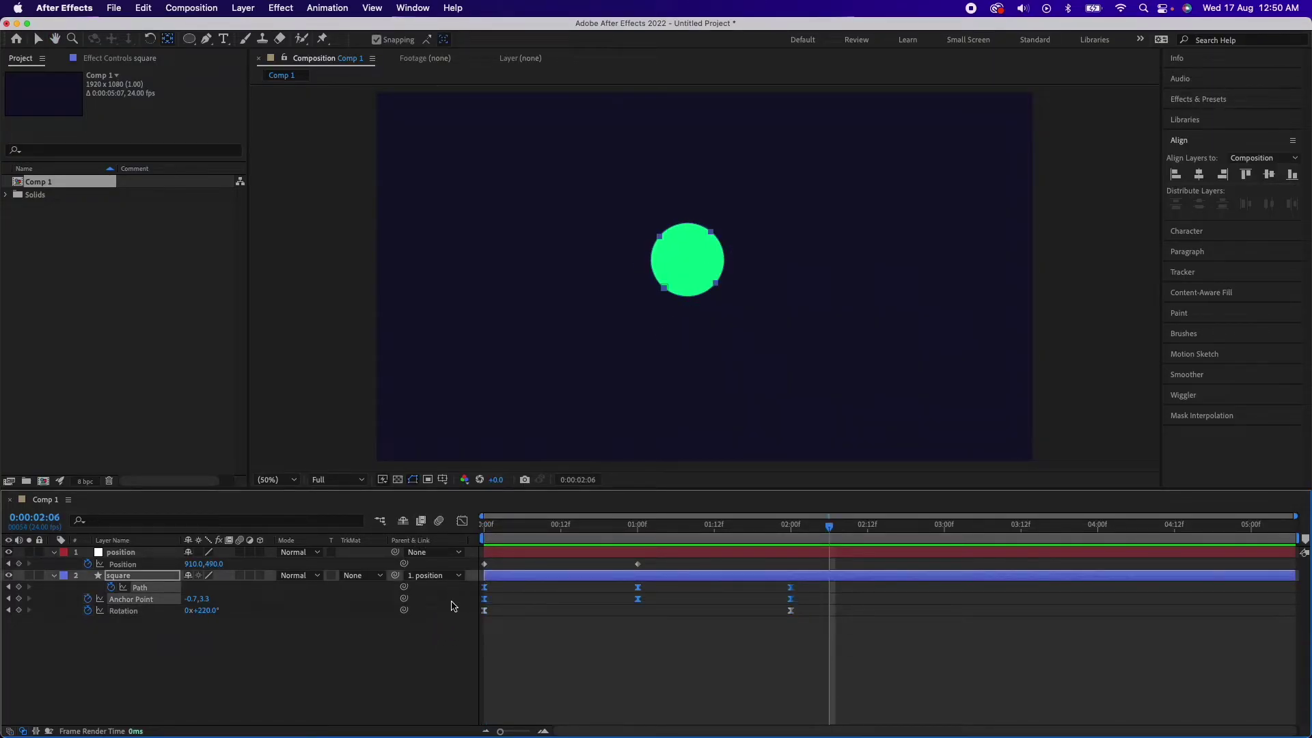
- Drag the Path and Anchor Point keyframes' influence handles to about 57% in the Graph Editor, then preview
{"action": "left_click", "coordinate": [462, 522]}
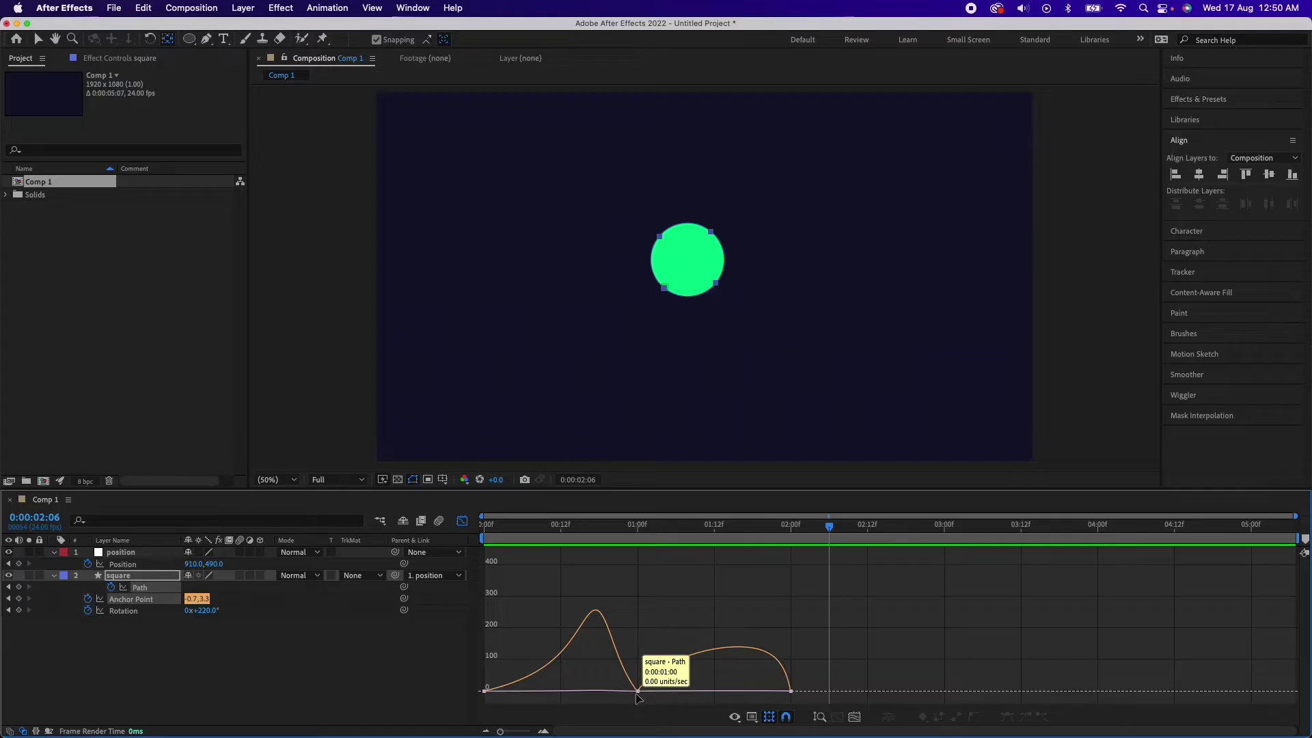
{"action": "left_click_drag", "start_coordinate": [605, 673], "coordinate": [456, 706]}
{"action": "left_click_drag", "start_coordinate": [559, 691], "coordinate": [512, 691]}
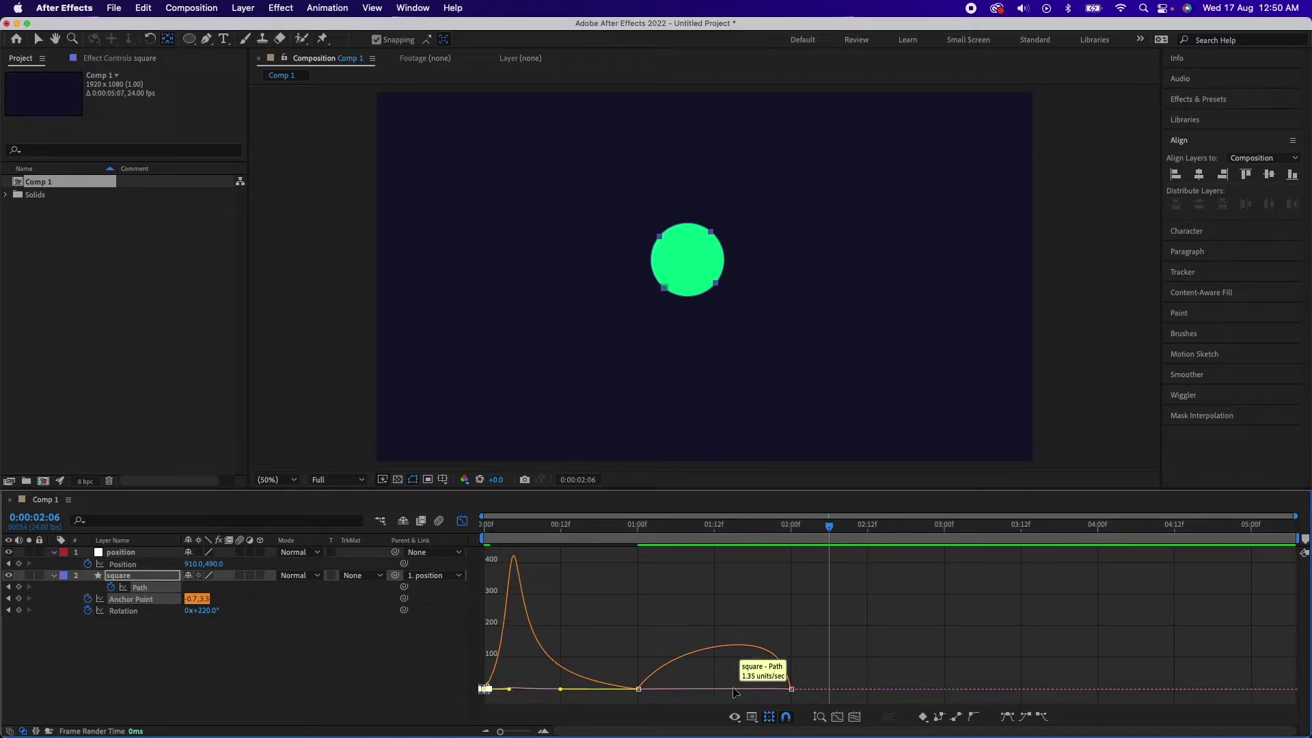
{"action": "left_click_drag", "start_coordinate": [628, 670], "coordinate": [681, 680]}
{"action": "left_click", "coordinate": [622, 627]}
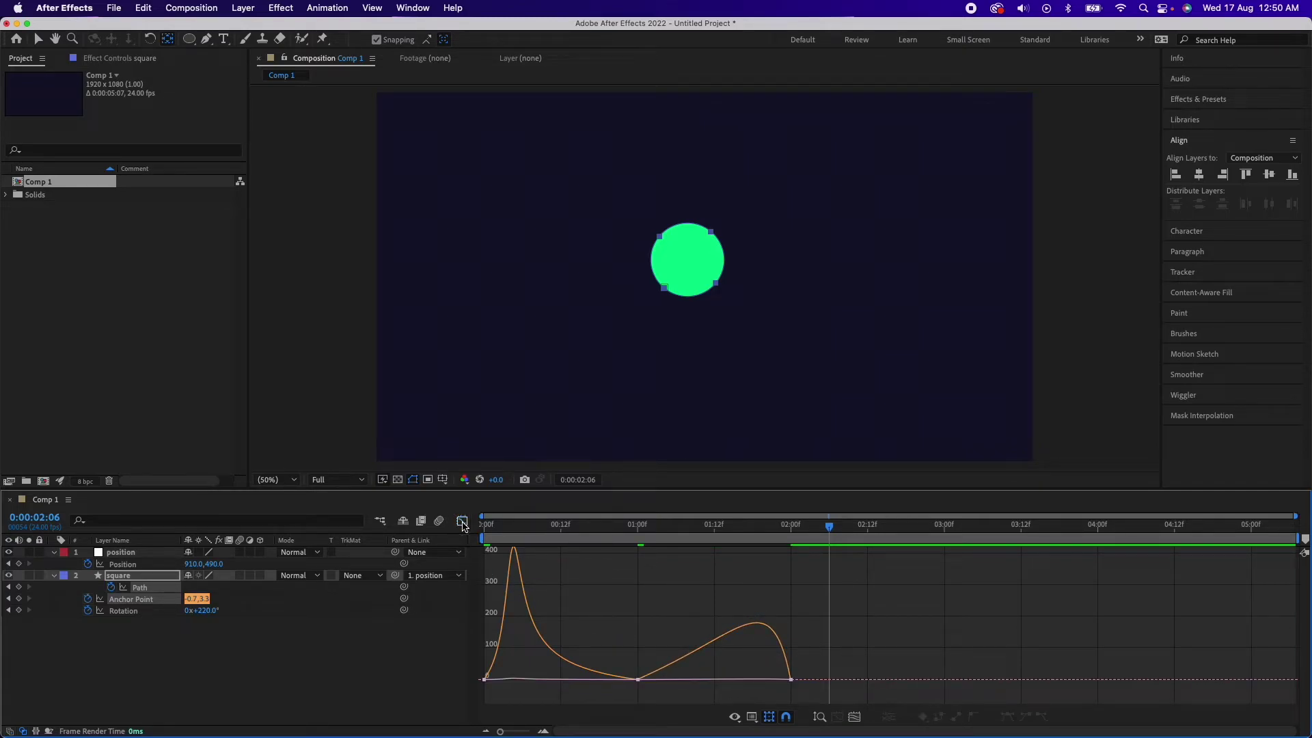
{"action": "left_click", "coordinate": [462, 523]}
{"action": "left_click_drag", "start_coordinate": [584, 538], "coordinate": [470, 539]}
{"action": "key", "text": "space"}
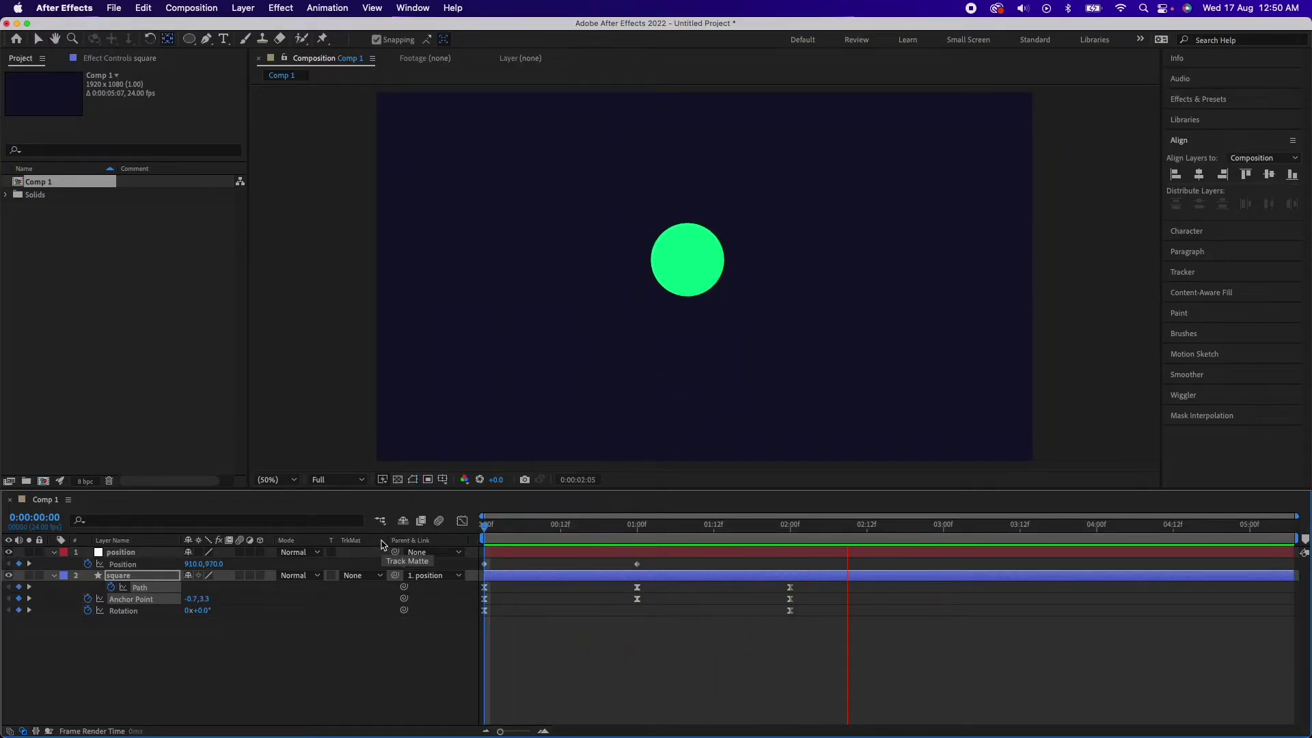
- Raise the position null to 910,290 at 1 second
{"action": "key", "text": "space"}
{"action": "left_click_drag", "start_coordinate": [660, 541], "coordinate": [637, 535]}
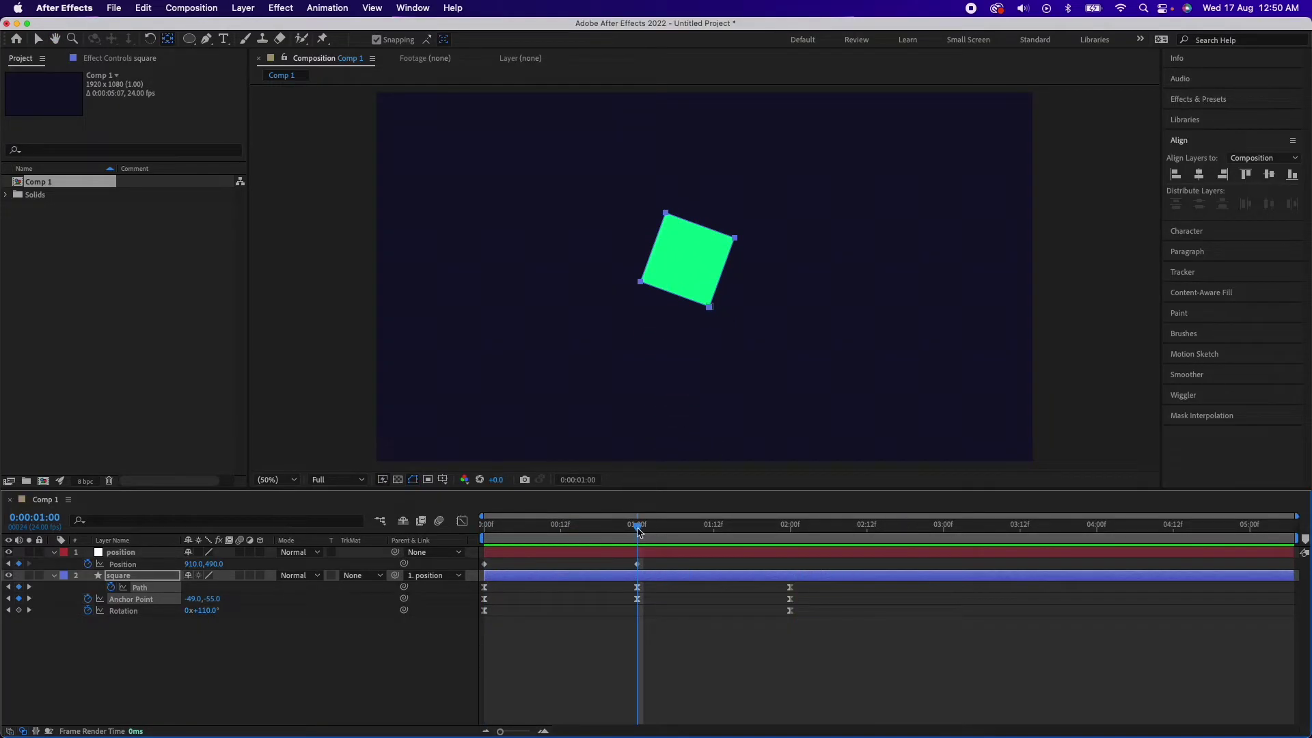
{"action": "left_click", "coordinate": [666, 683]}
{"action": "left_click", "coordinate": [627, 557]}
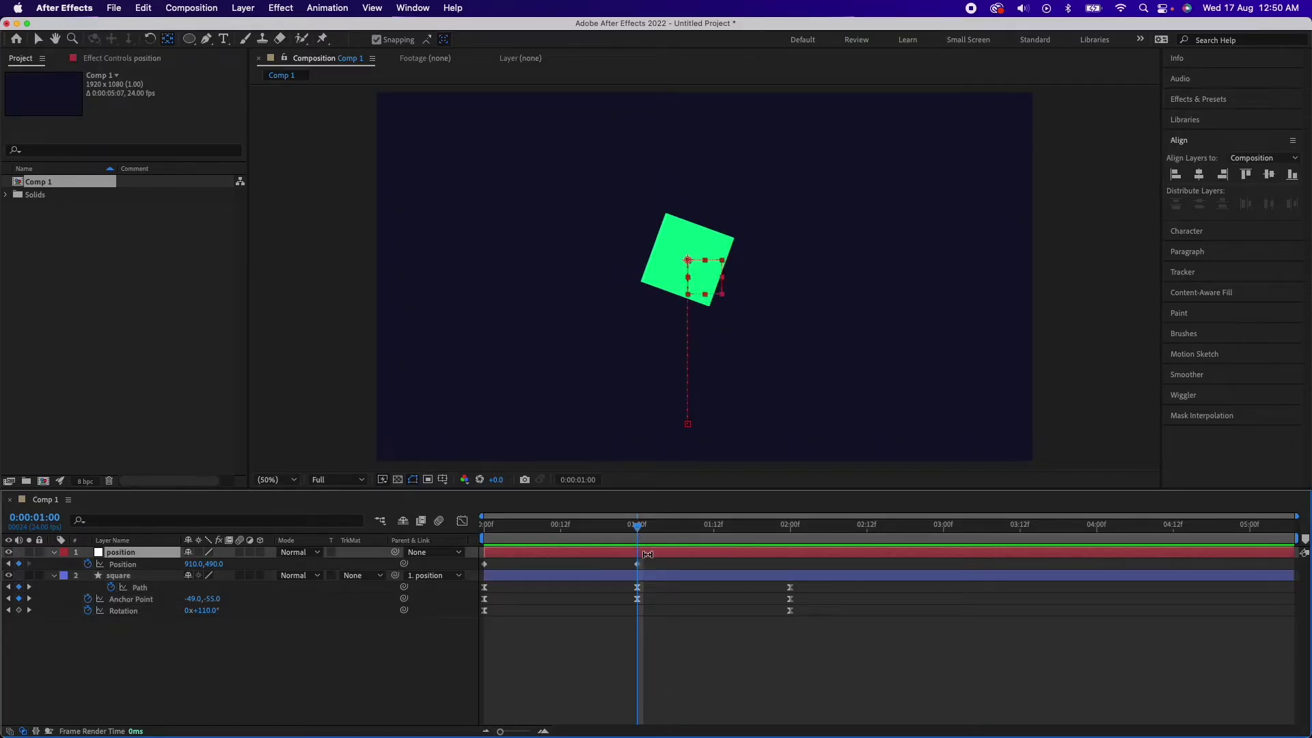
{"action": "key", "text": "shift+Up"}
{"action": "key", "text": "shift+Up"}
{"action": "key", "text": "shift+Up"}
{"action": "key", "text": "shift+Up"}
{"action": "key", "text": "shift+Up"}
{"action": "key", "text": "shift+Up"}
{"action": "key", "text": "shift+Up"}
{"action": "key", "text": "shift+Up"}
{"action": "key", "text": "shift+Up"}
{"action": "key", "text": "shift+Up"}
{"action": "key", "text": "shift+Up"}
{"action": "key", "text": "shift+Up"}
{"action": "key", "text": "shift+Up"}
{"action": "key", "text": "shift+Up"}
{"action": "key", "text": "shift+Up"}
{"action": "key", "text": "shift+Up"}
{"action": "key", "text": "shift+Up"}
{"action": "key", "text": "shift+Up"}
{"action": "key", "text": "shift+Up"}
{"action": "key", "text": "shift+Up"}
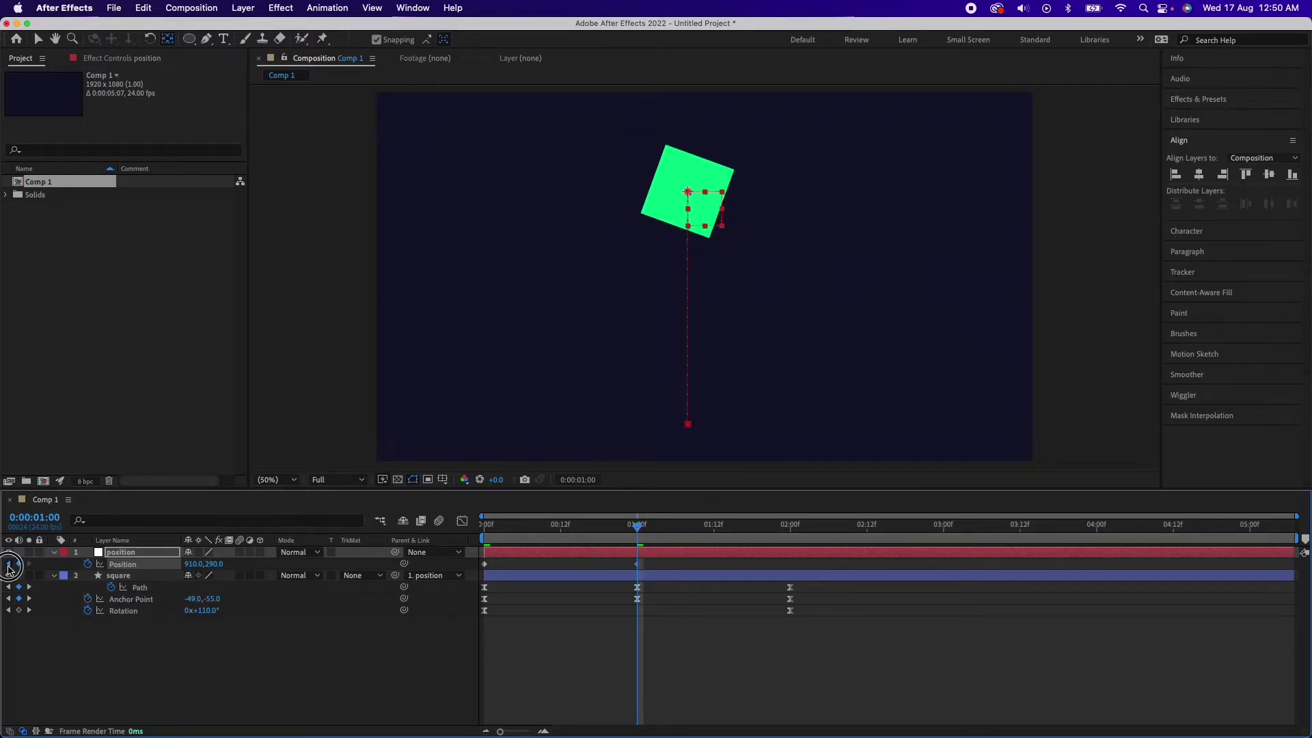
- Set the position null back to 910,970 at 2 seconds
{"action": "left_click", "coordinate": [8, 565]}
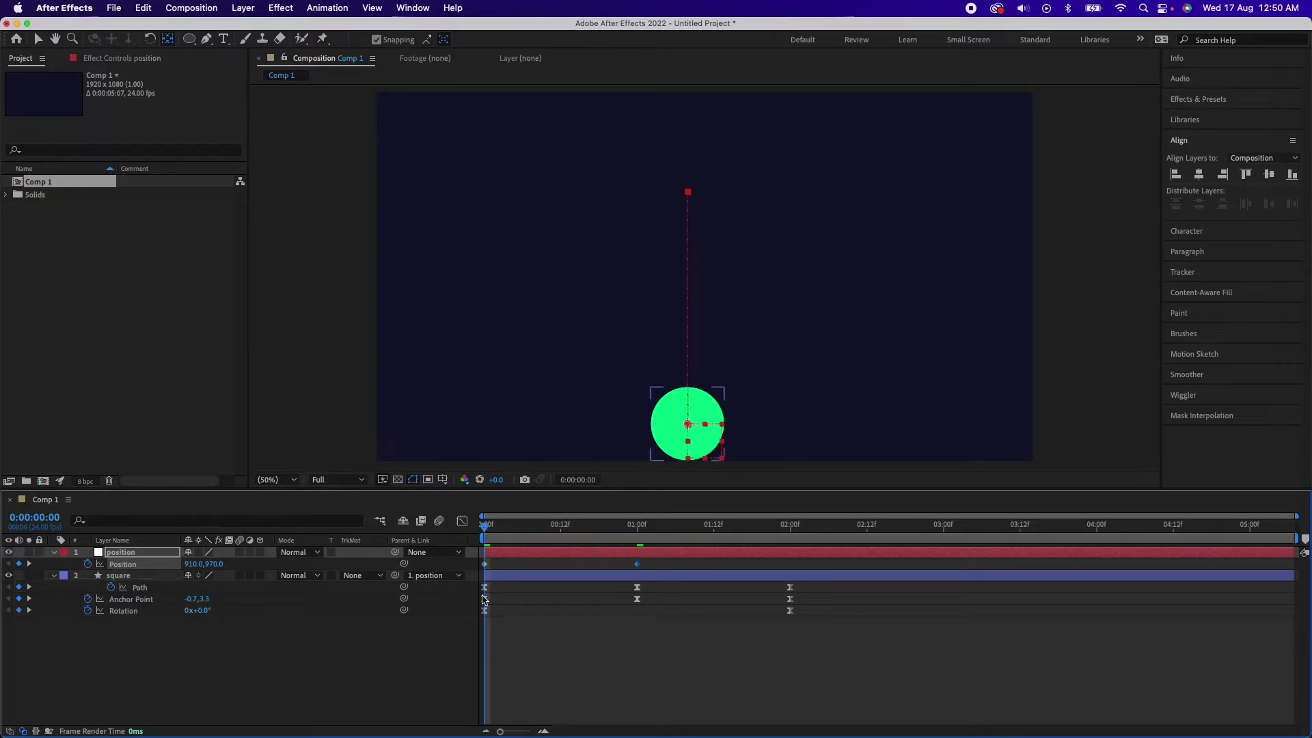
{"action": "left_click", "coordinate": [509, 566]}
{"action": "left_click", "coordinate": [449, 570]}
{"action": "left_click", "coordinate": [791, 531]}
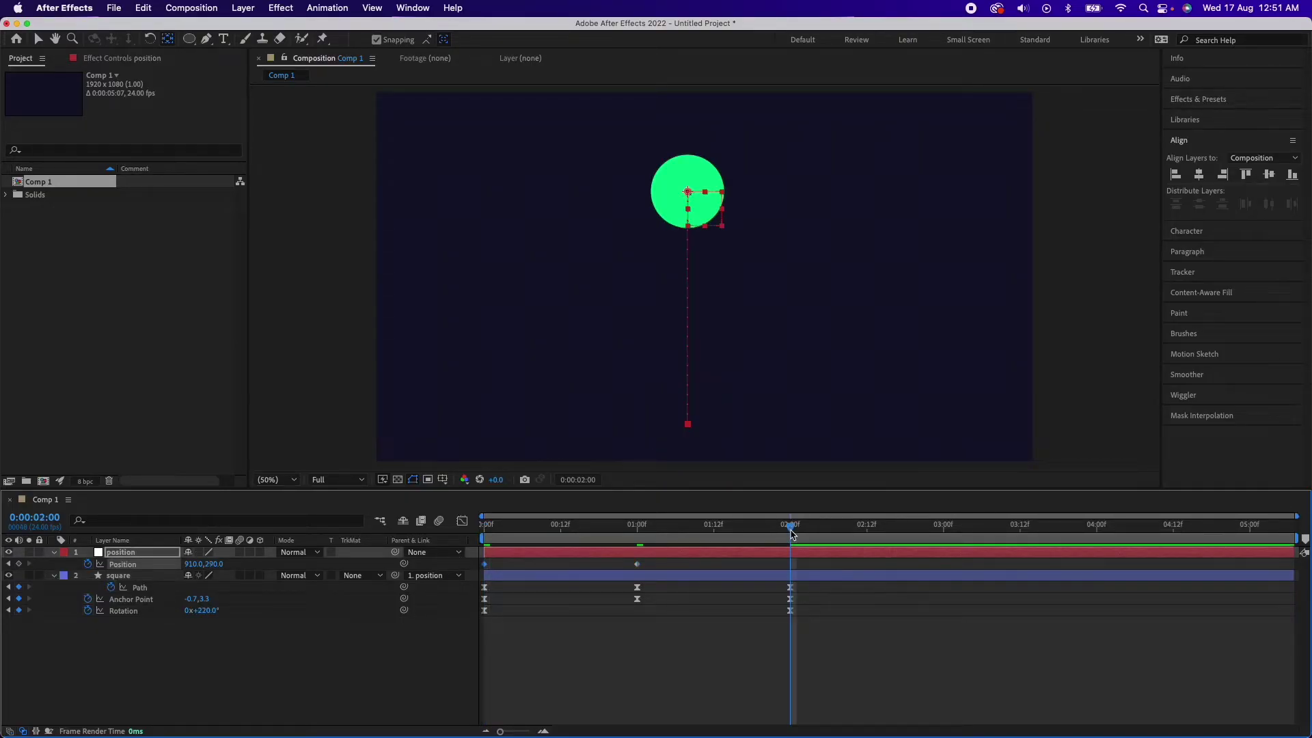
{"action": "key", "text": "ctrl+v"}
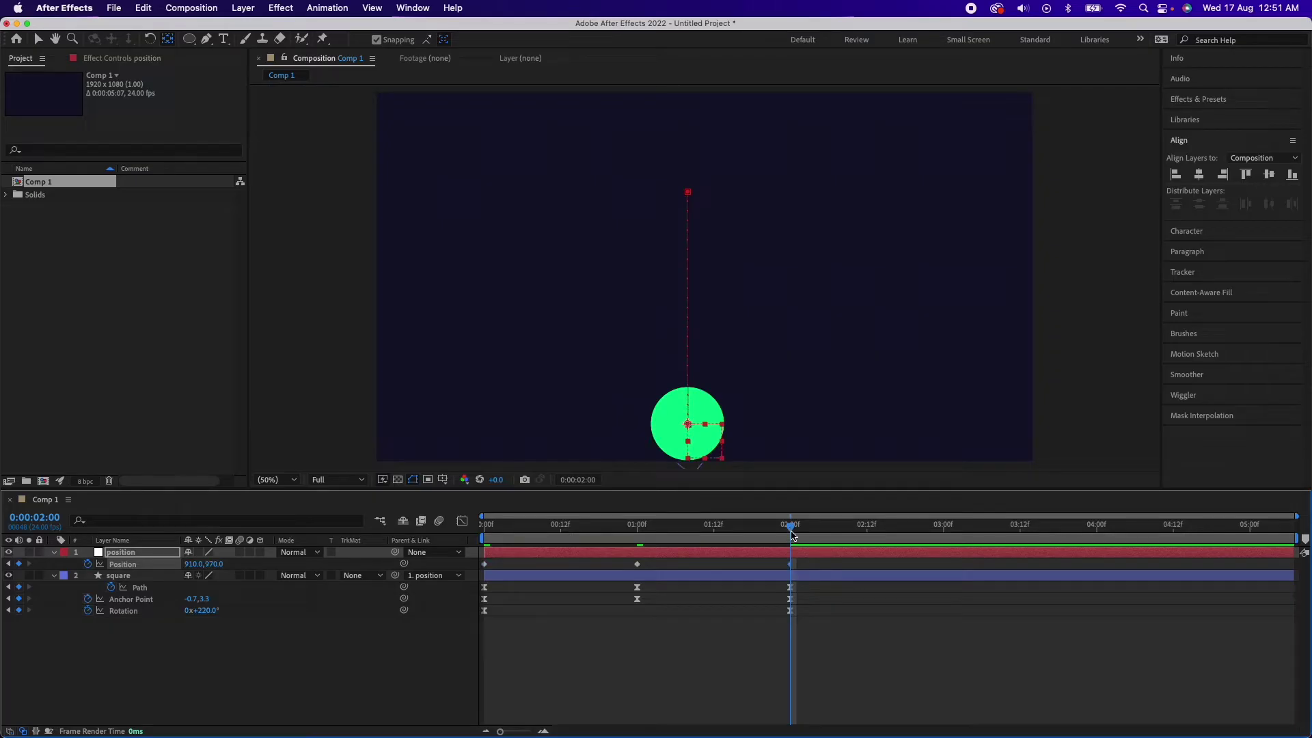
{"action": "left_click_drag", "start_coordinate": [792, 535], "coordinate": [380, 527]}
{"action": "key", "text": "space"}
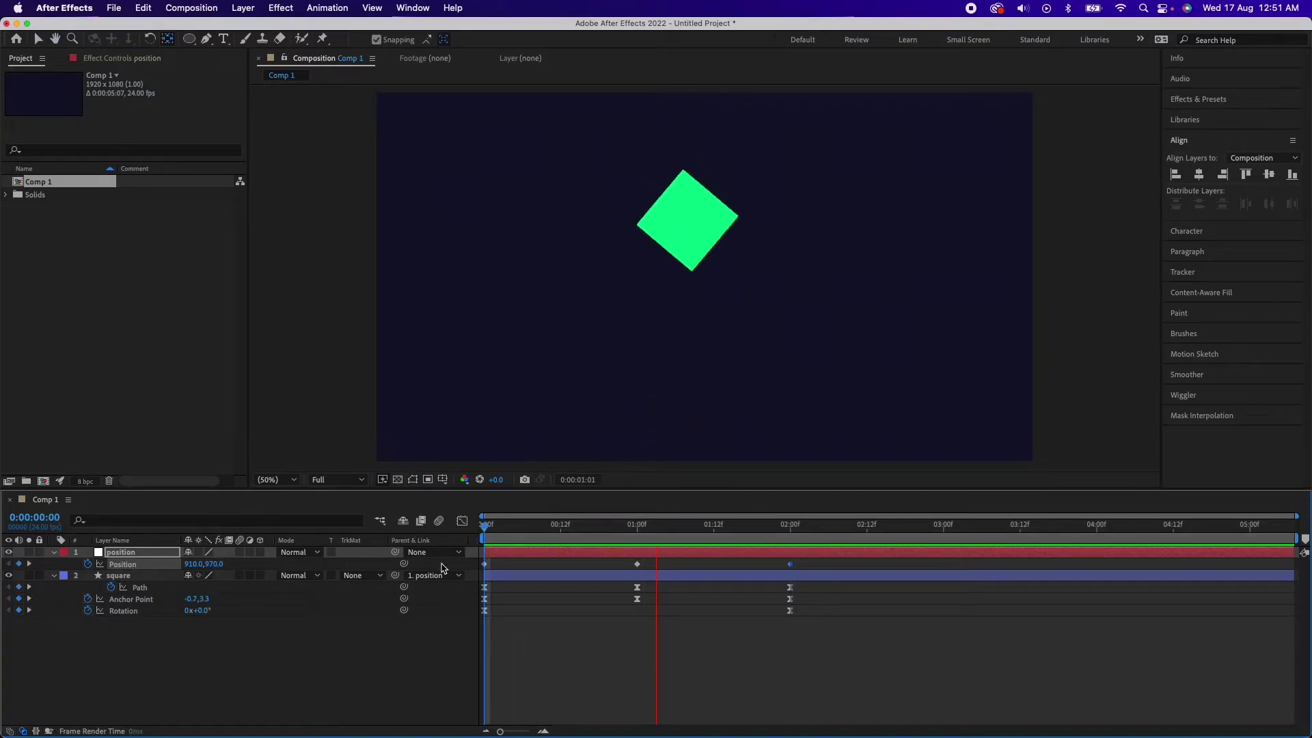
- Preview and scrub through the bounce to check the motion
{"action": "left_click", "coordinate": [540, 530]}
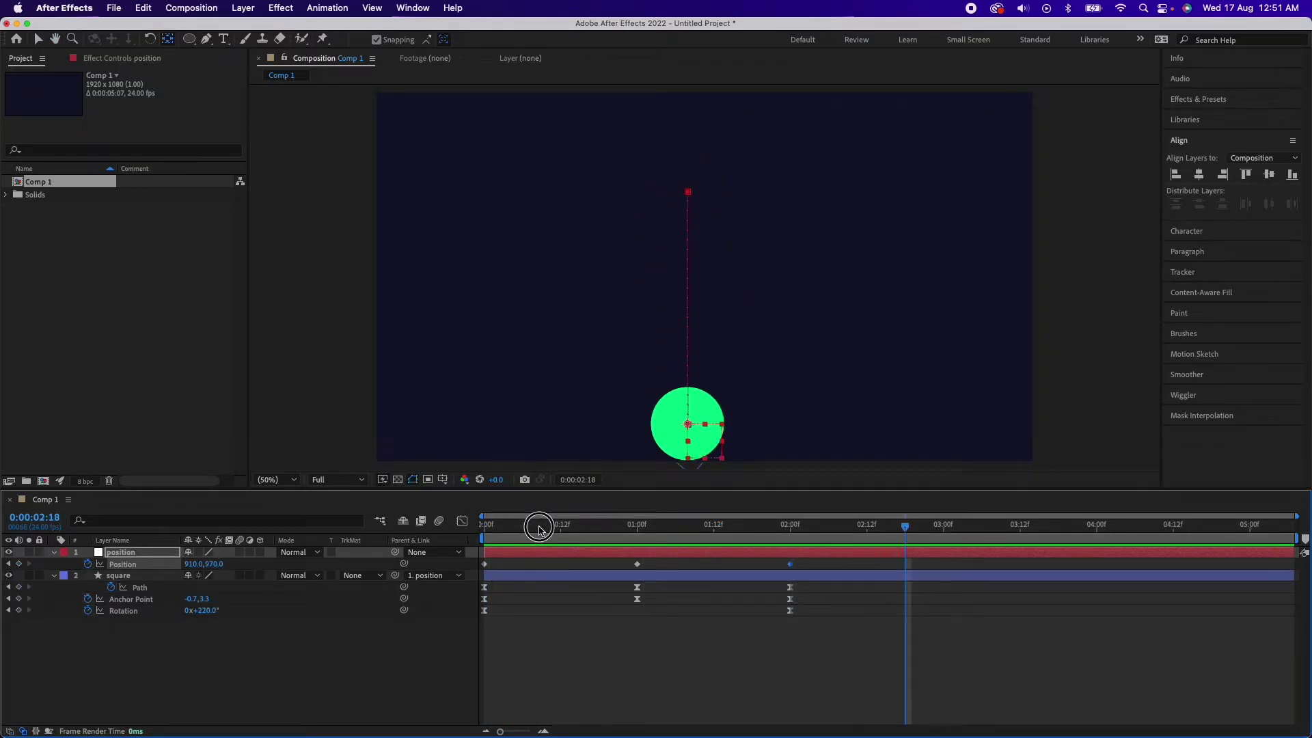
{"action": "key", "text": "space"}
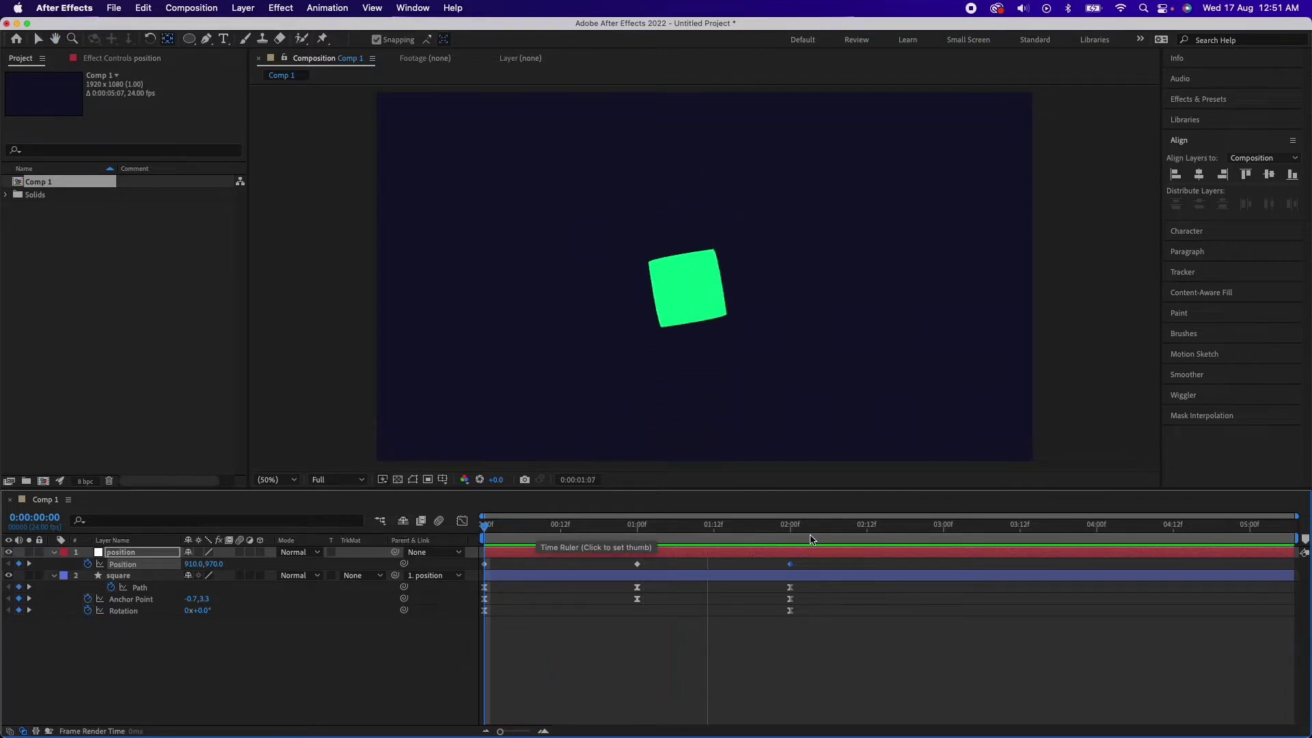
{"action": "left_click_drag", "start_coordinate": [825, 532], "coordinate": [494, 583]}
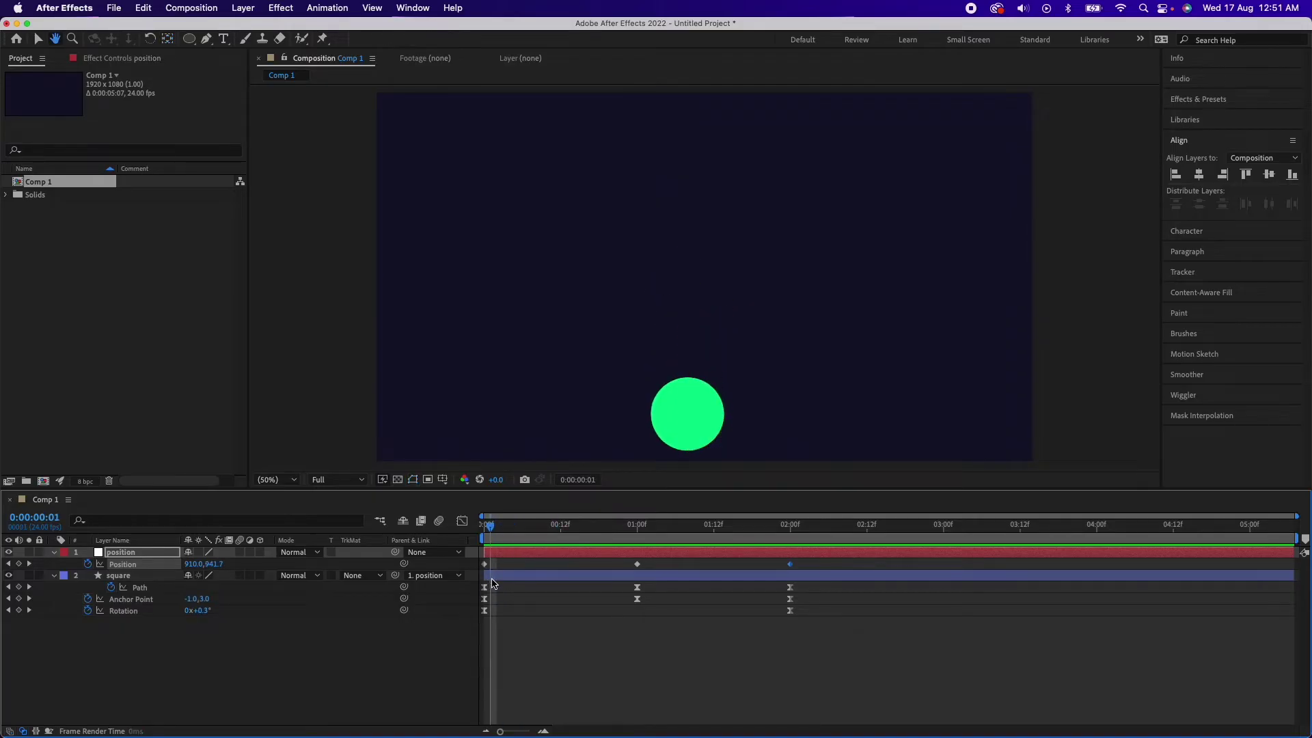
{"action": "key", "text": "space"}
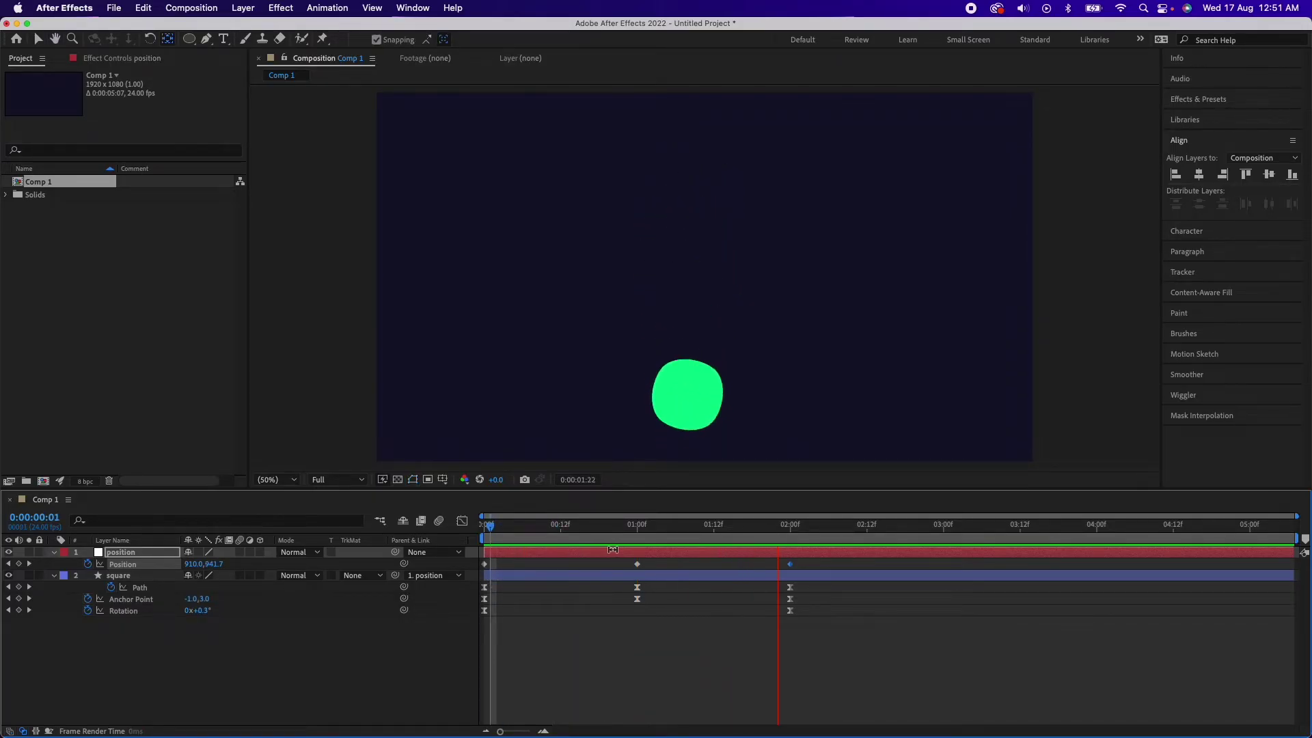
{"action": "key", "text": "space"}
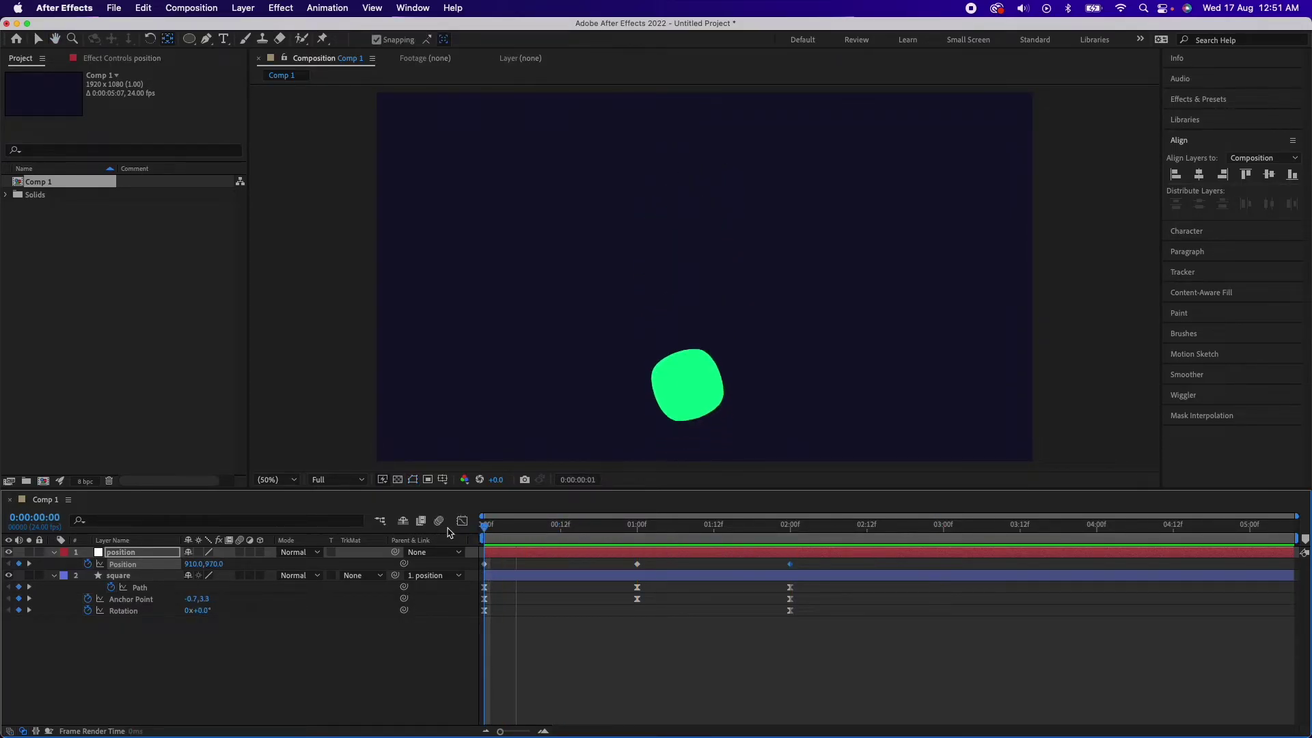
{"action": "key", "text": "space"}
- Apply Easy Ease (F9) to all three Position keyframes of the position null
{"action": "left_click", "coordinate": [795, 566]}
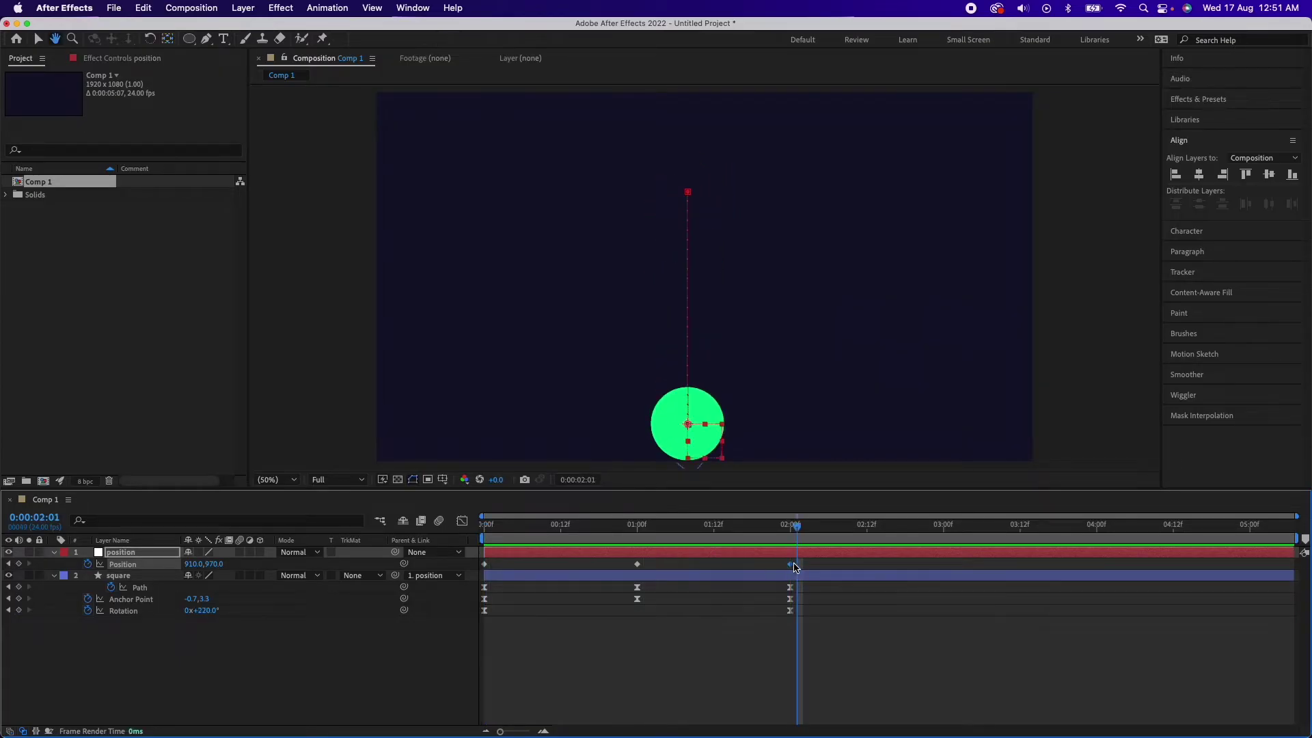
{"action": "left_click_drag", "start_coordinate": [807, 579], "coordinate": [476, 562]}
{"action": "key", "text": "F9"}
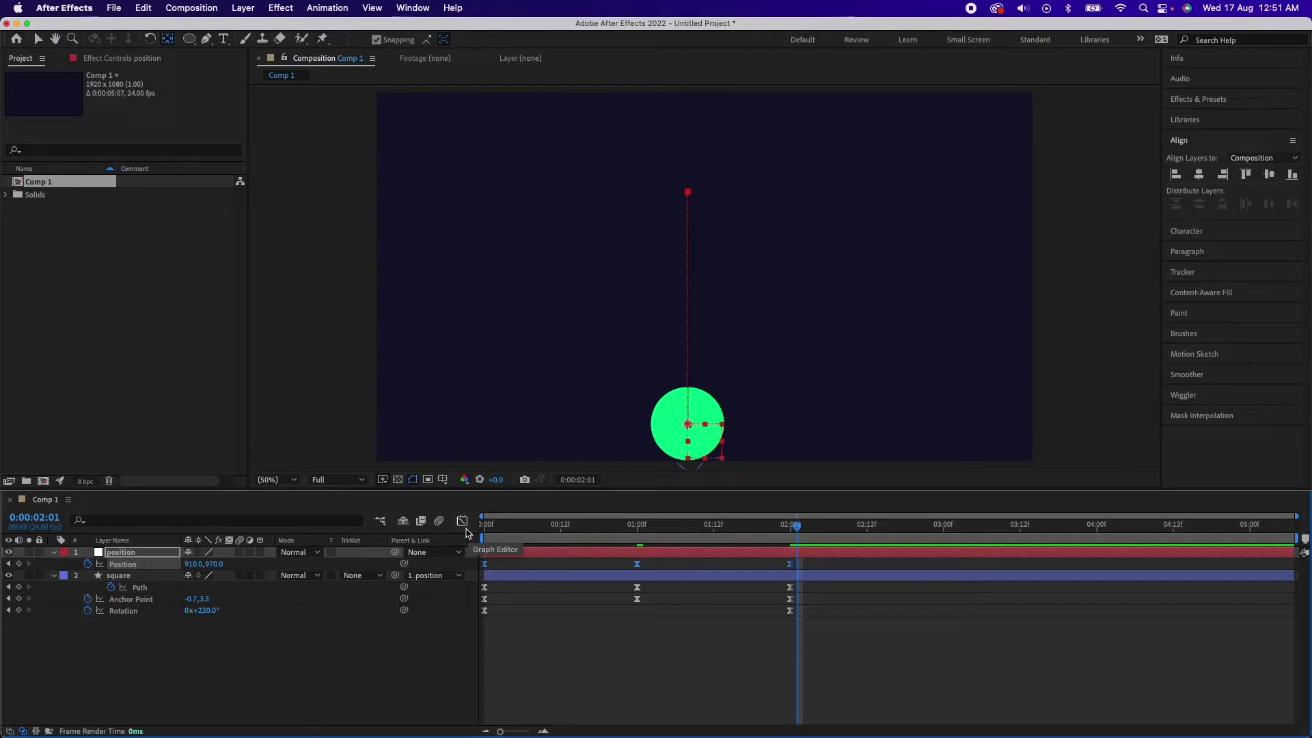
- Drag the first curve's influence handles for a steep rise and long ease-out, then preview
{"action": "left_click", "coordinate": [464, 524]}
{"action": "left_click", "coordinate": [854, 717]}
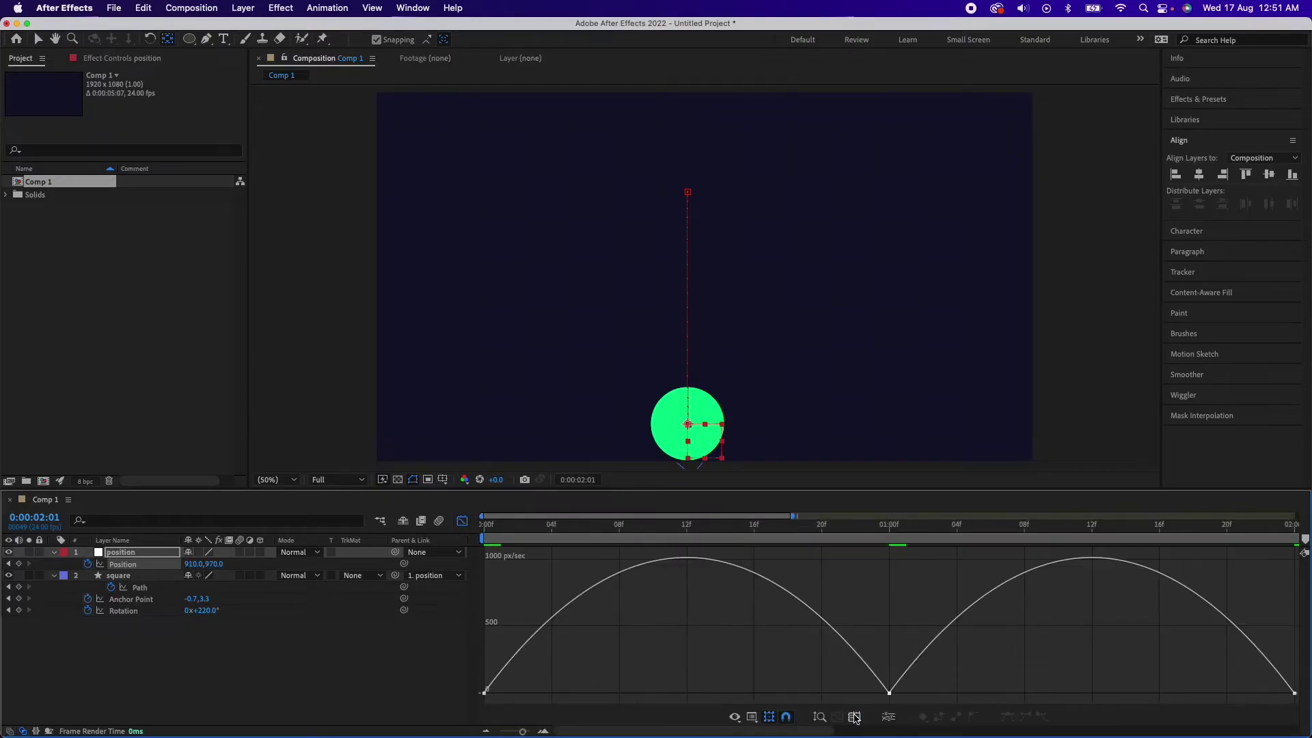
{"action": "left_click", "coordinate": [886, 691]}
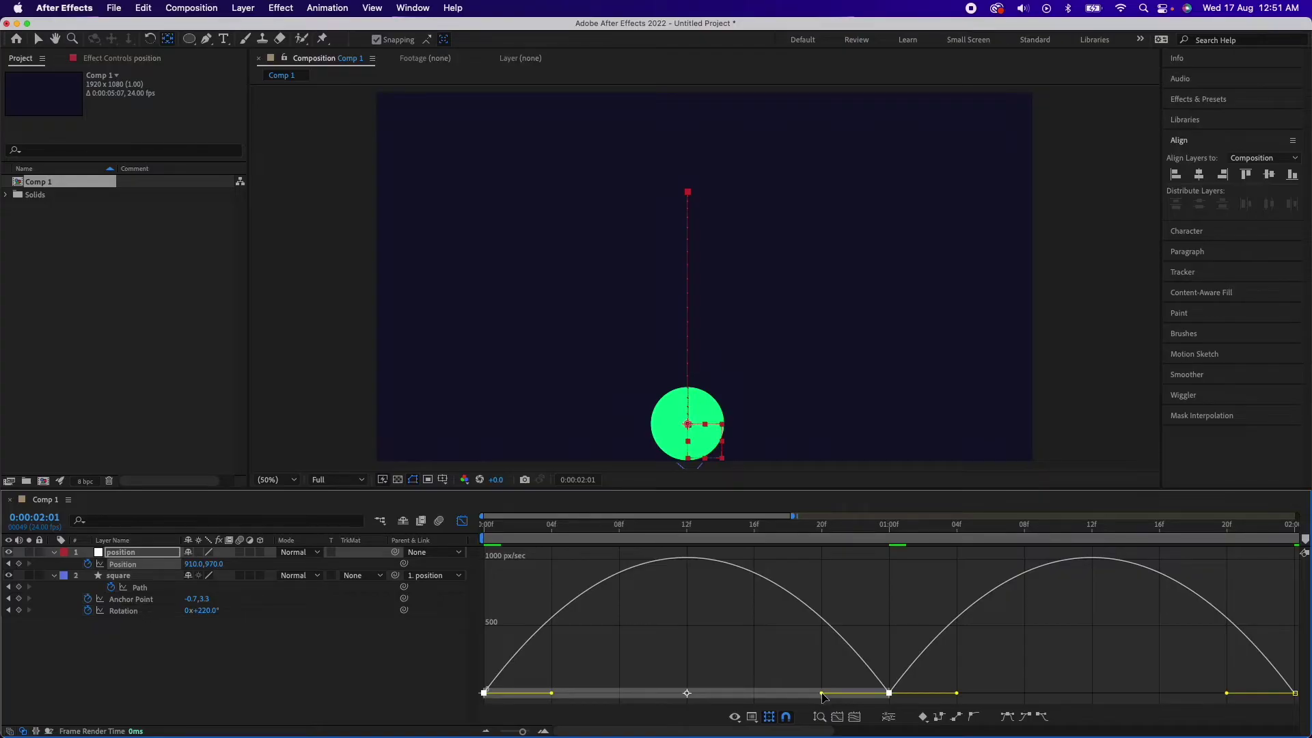
{"action": "left_click_drag", "start_coordinate": [823, 696], "coordinate": [608, 696]}
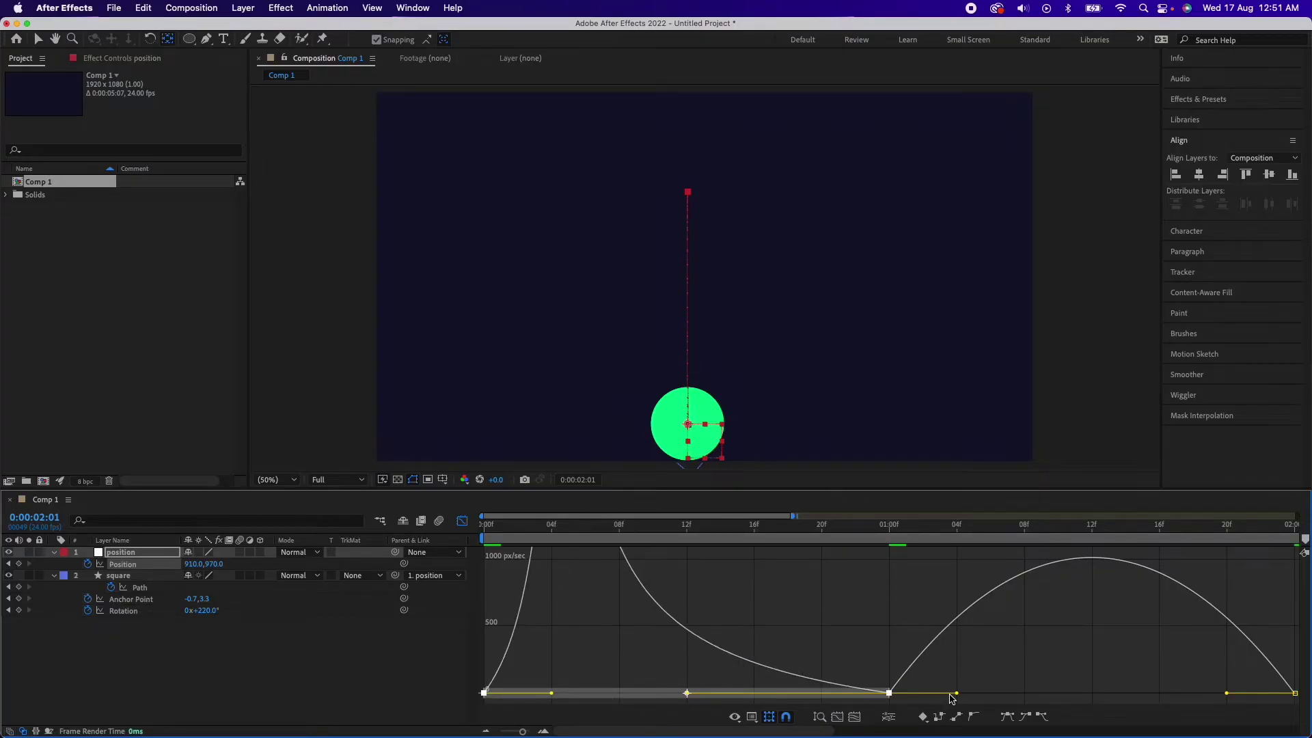
{"action": "left_click_drag", "start_coordinate": [950, 698], "coordinate": [1092, 682]}
{"action": "left_click", "coordinate": [881, 677]}
{"action": "left_click", "coordinate": [462, 520]}
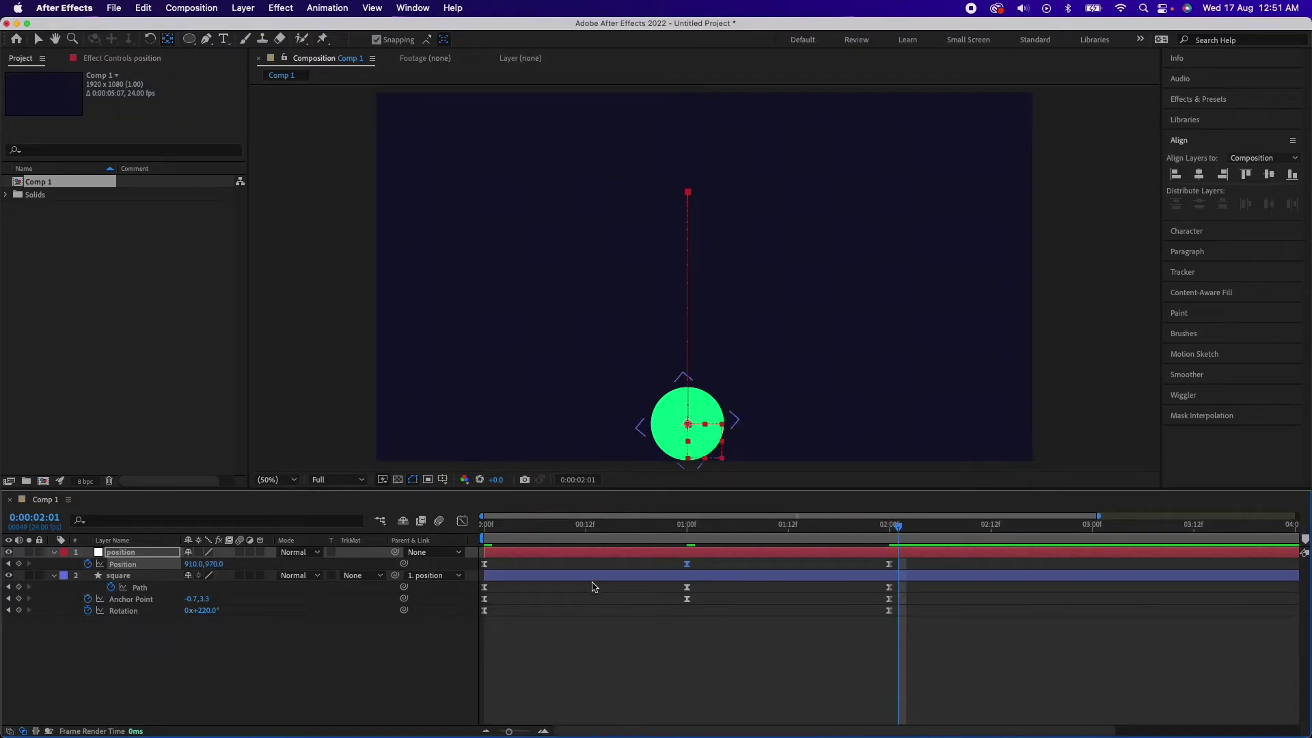
{"action": "key", "text": "Home"}
{"action": "key", "text": "space"}
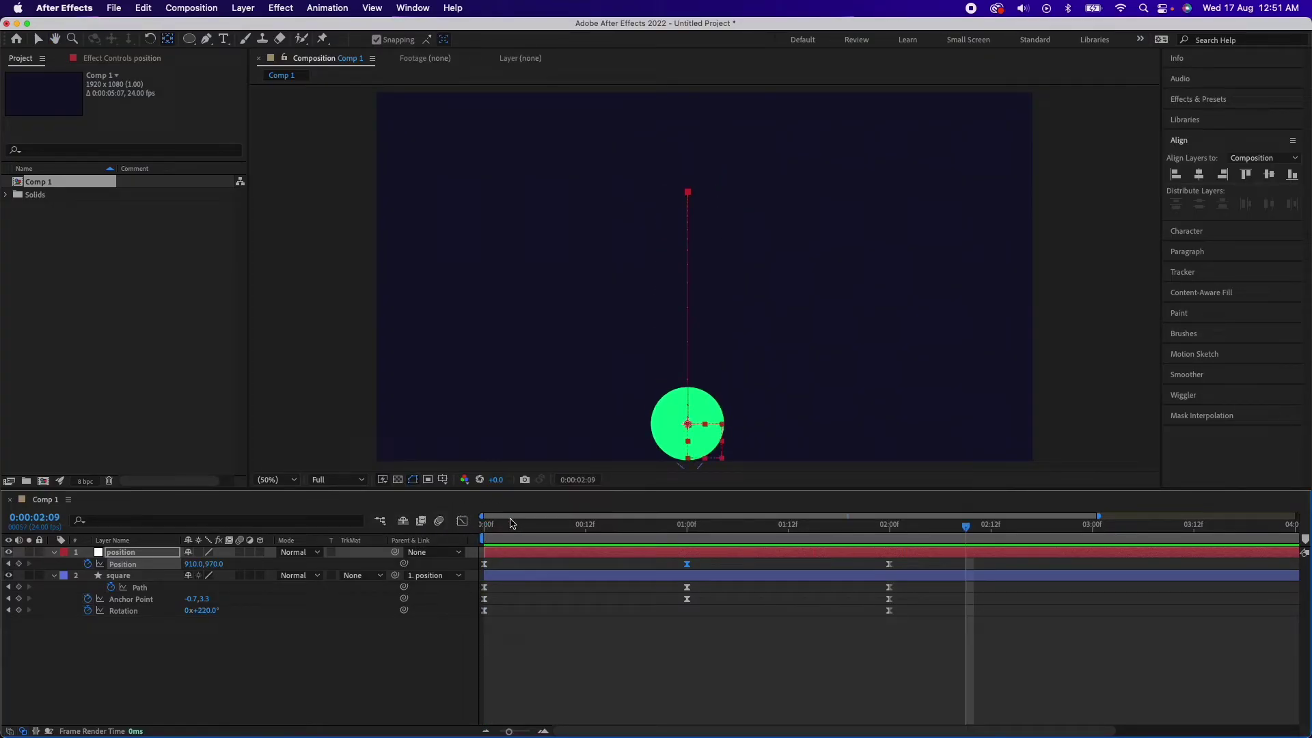
{"action": "key", "text": "space"}
{"action": "key", "text": "space"}
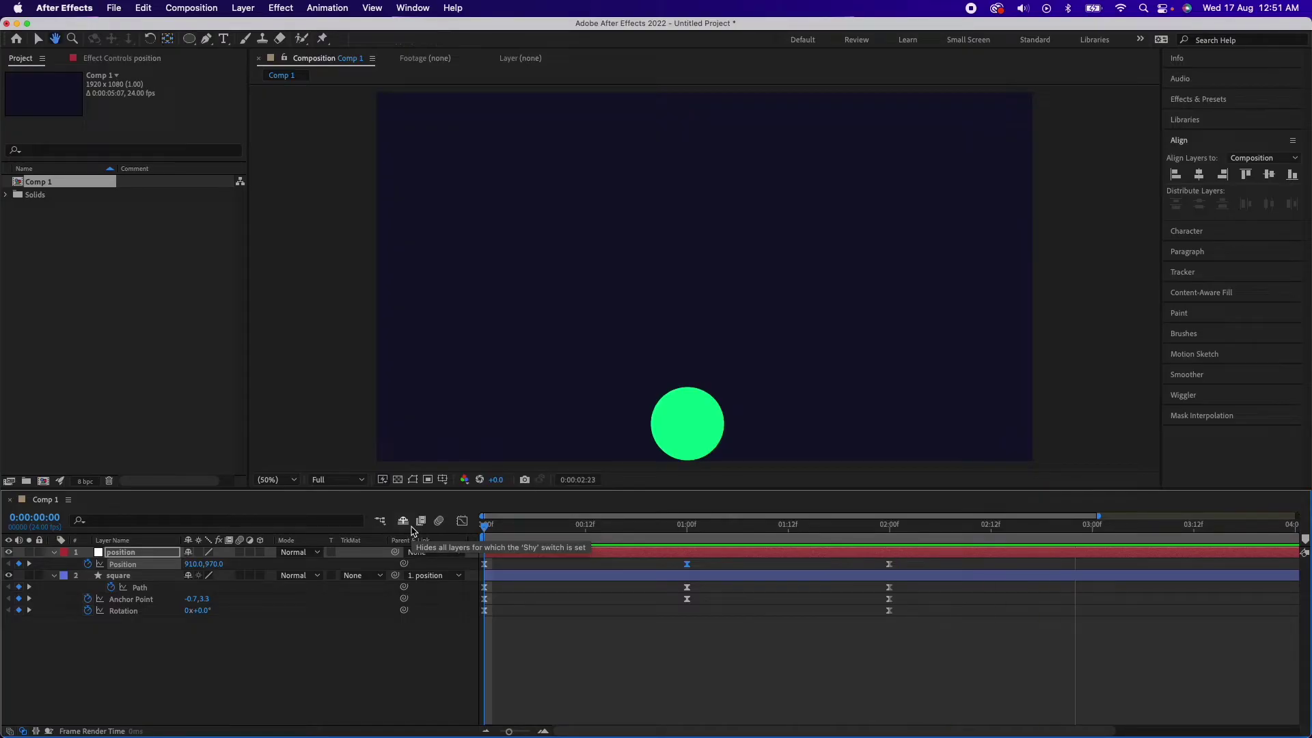
{"action": "left_click_drag", "start_coordinate": [595, 530], "coordinate": [892, 533]}
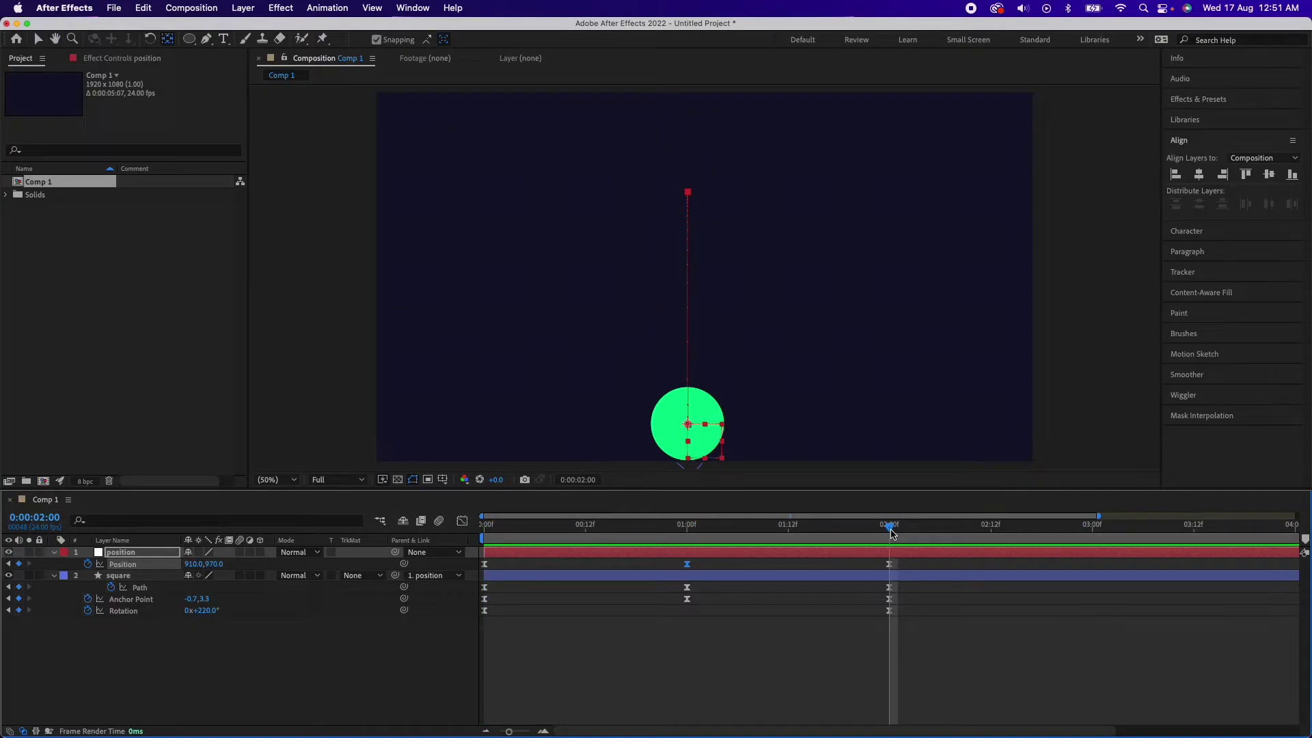
{"action": "key", "text": "space"}
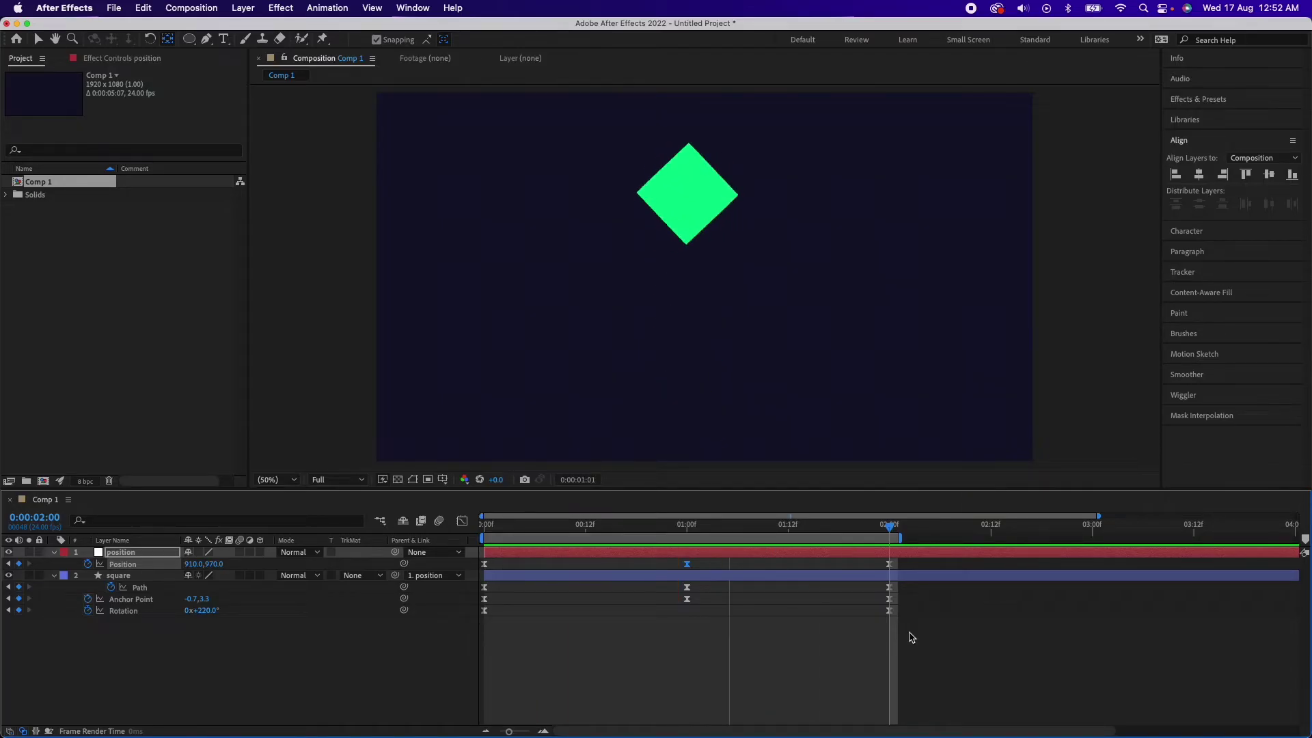
{"action": "key", "text": "space"}
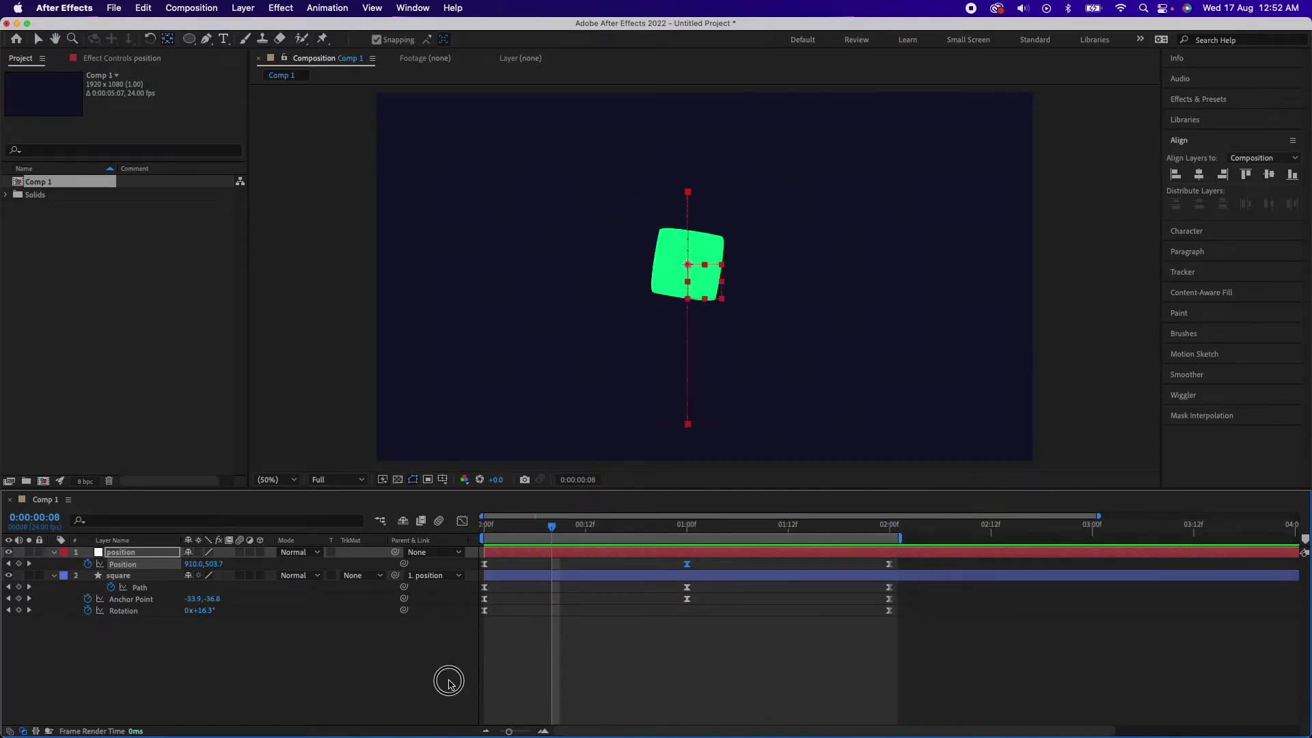
{"action": "left_click", "coordinate": [449, 681]}
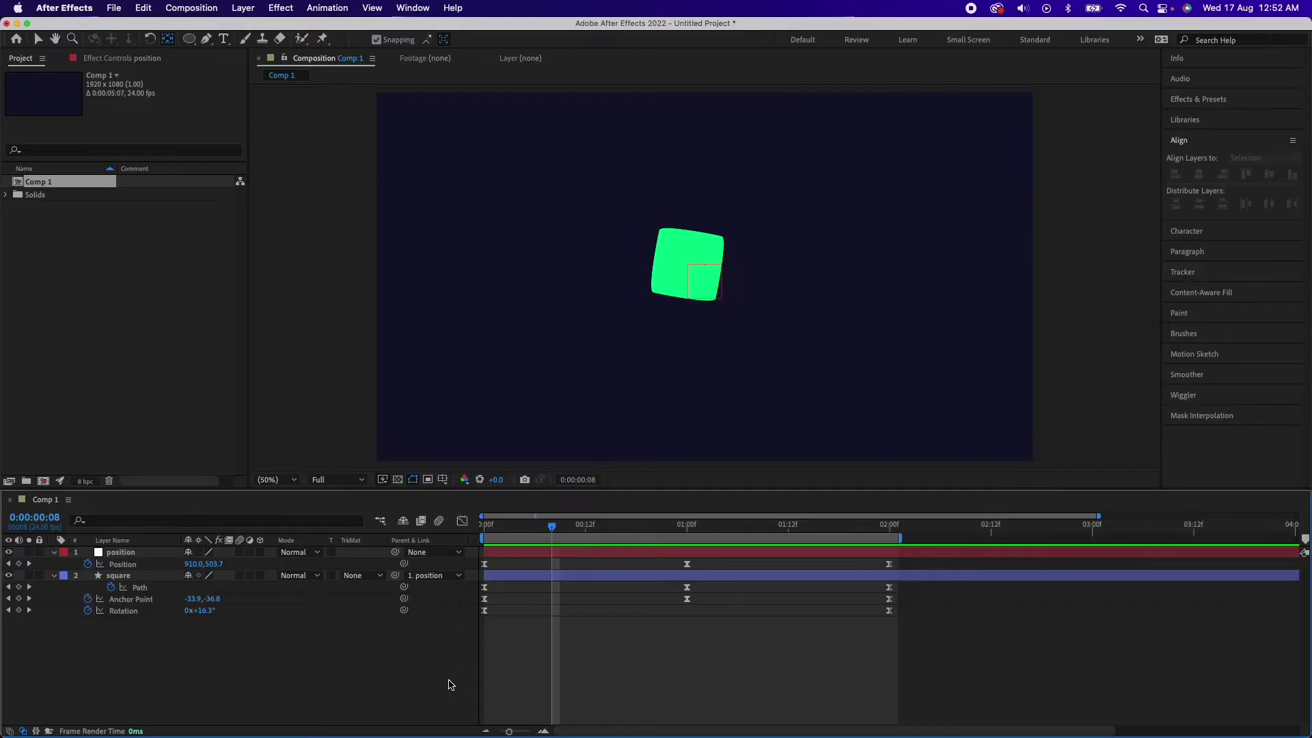
{"action": "right_click", "coordinate": [445, 639]}
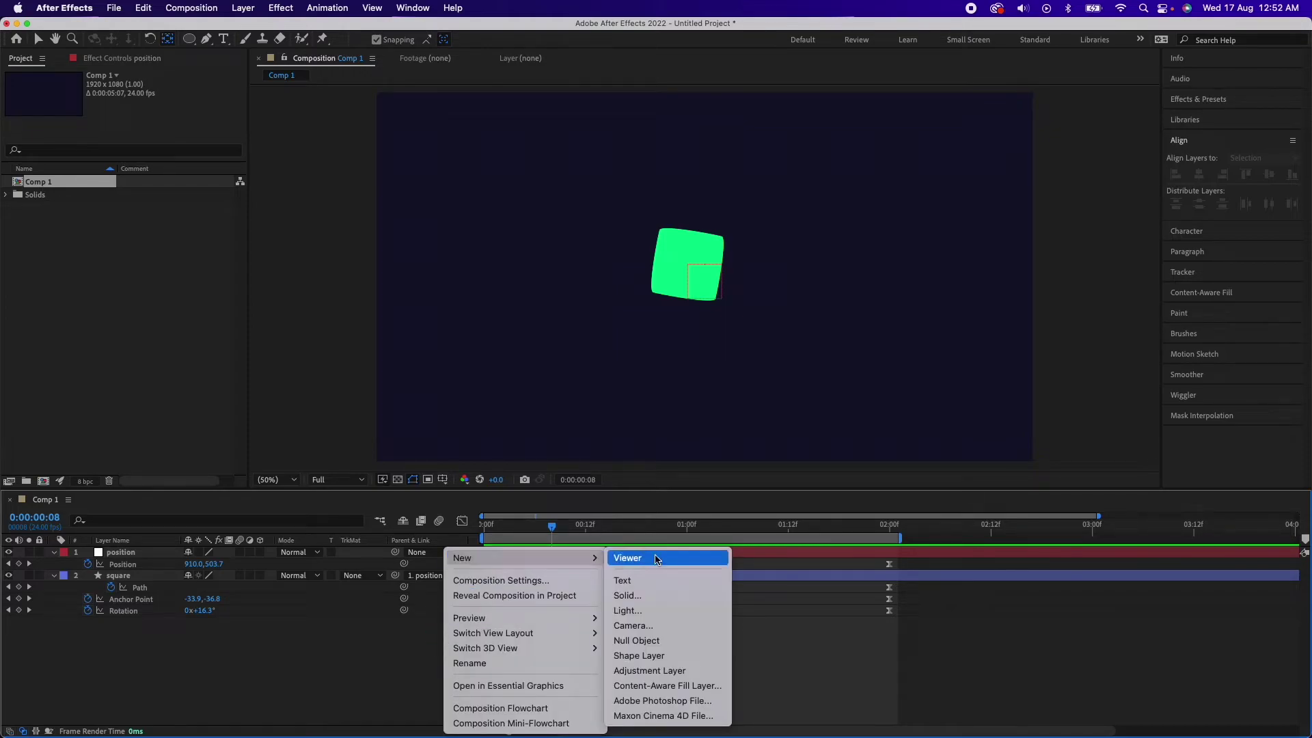
- Add a Null Object named 'anticipation' at the top of the layer stack
{"action": "left_click", "coordinate": [343, 627]}
{"action": "key", "text": "super+alt+shift+y"}
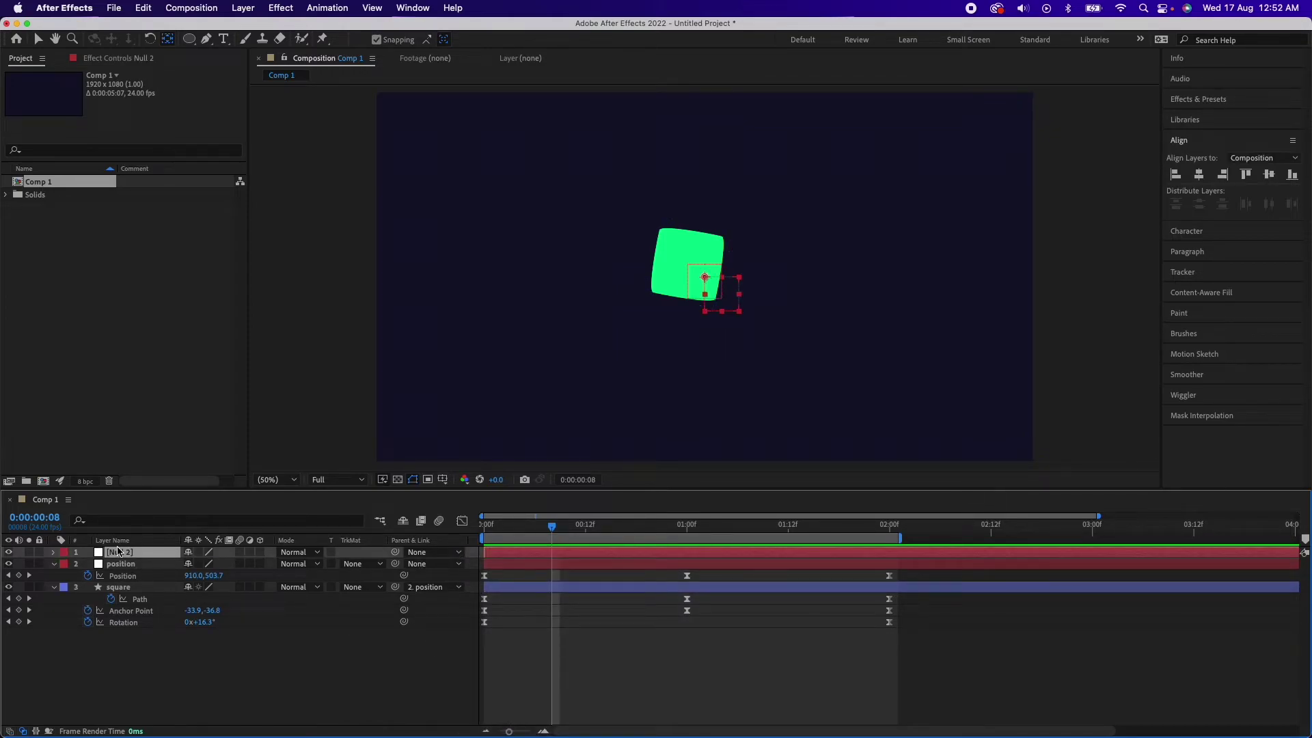
{"action": "key", "text": "Return"}
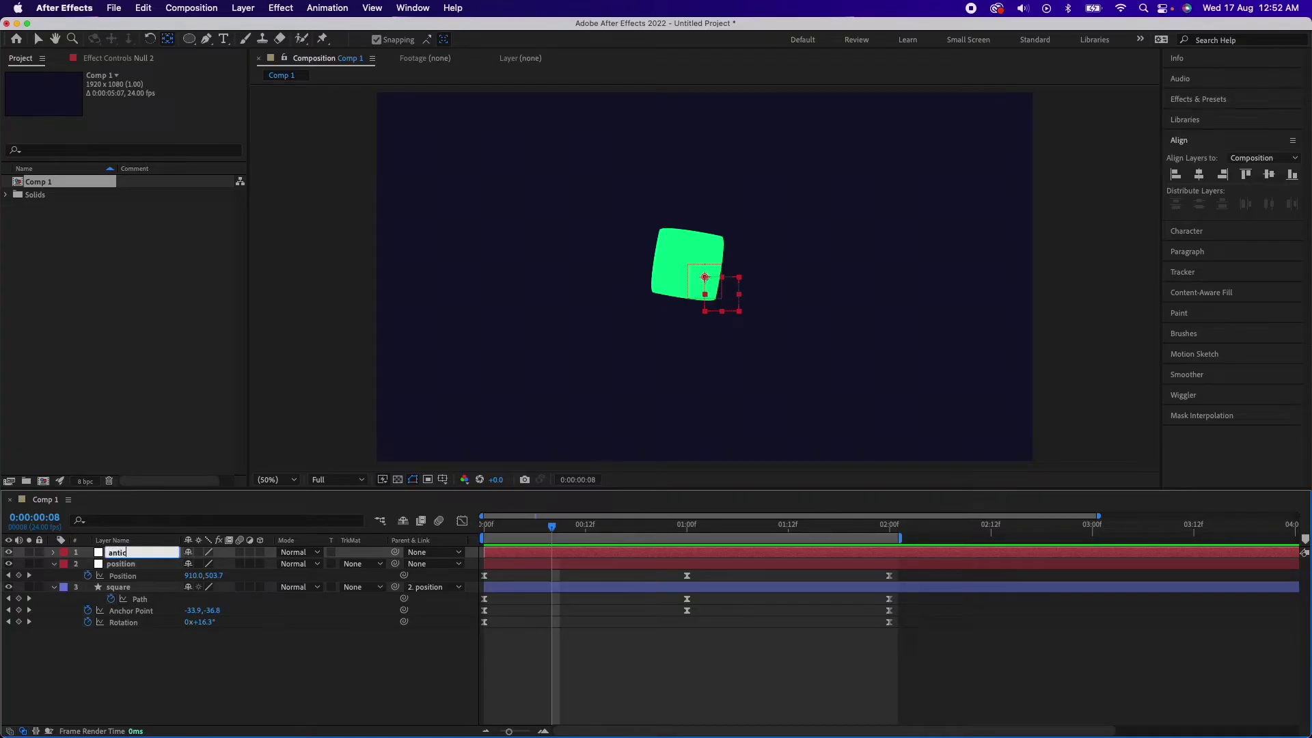
{"action": "type", "text": "anticipation"}
{"action": "key", "text": "Return"}
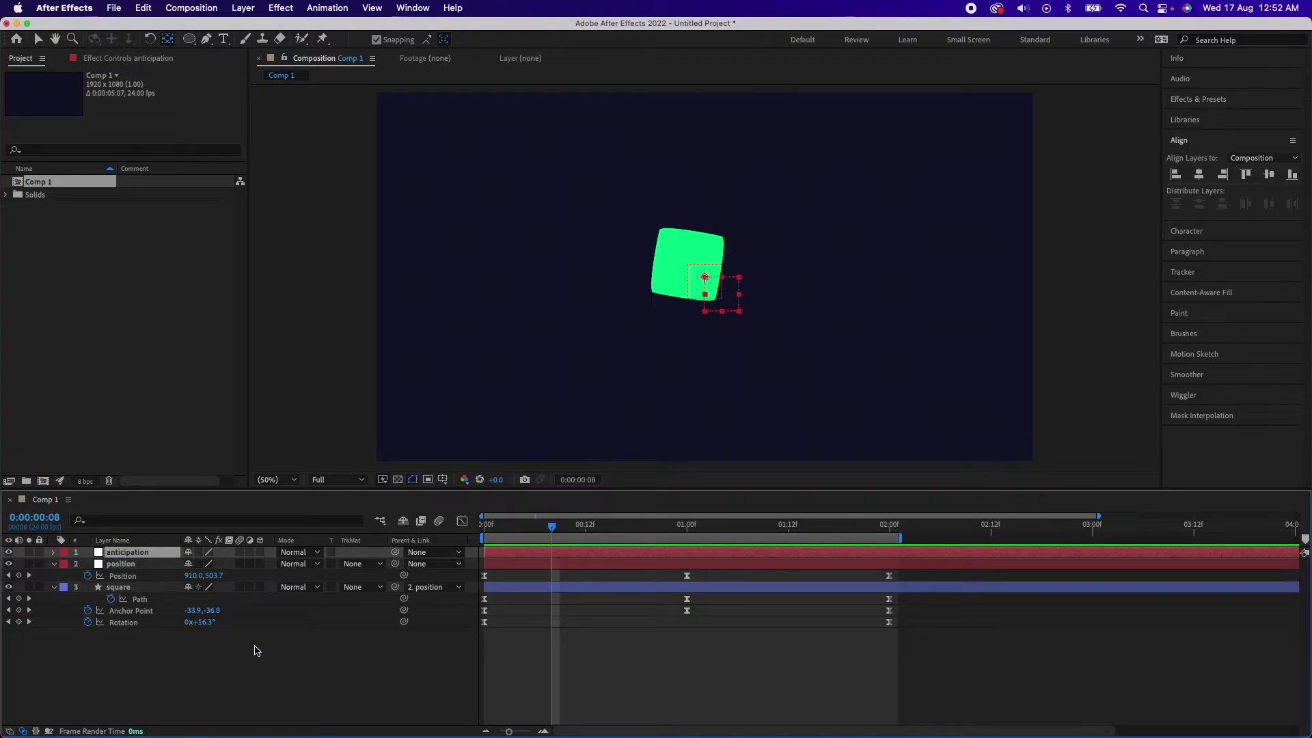
{"action": "left_click", "coordinate": [368, 696]}
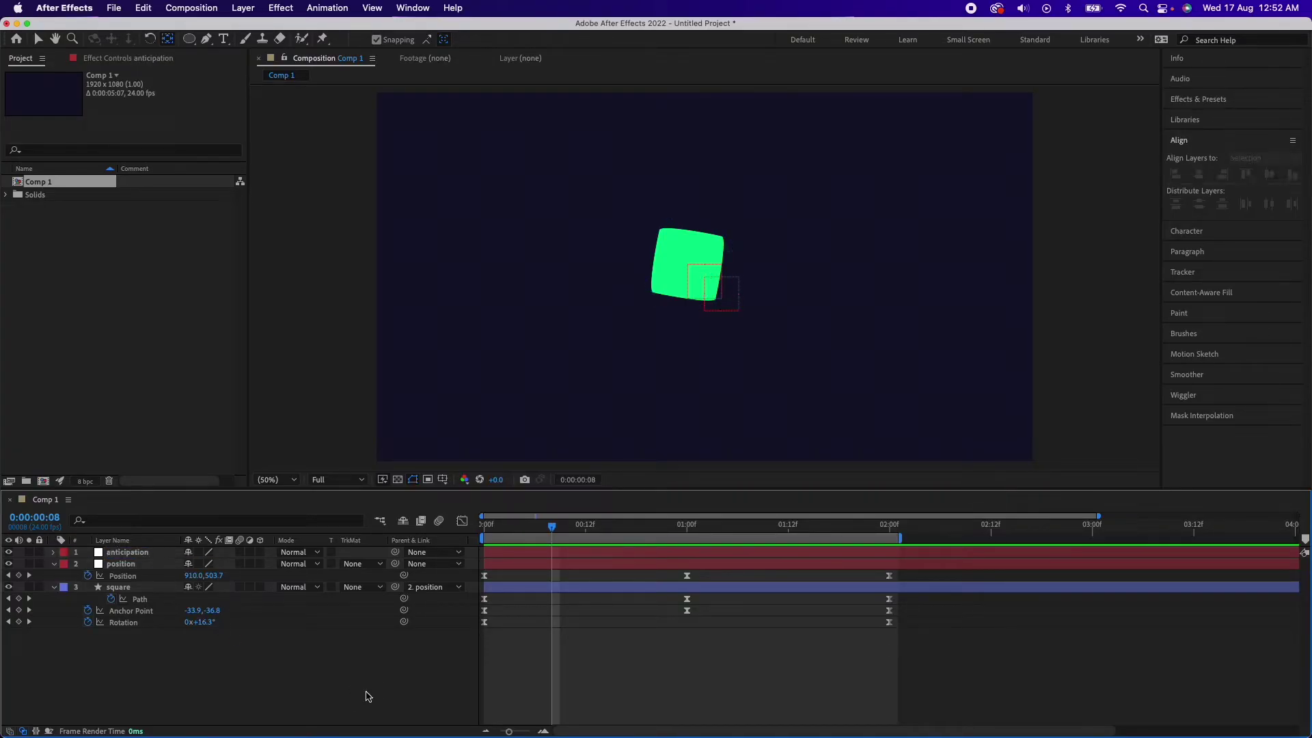
{"action": "left_click", "coordinate": [518, 569]}
- Delay the square and position layers by about two frames and extend the work area to 02:09
{"action": "left_click", "coordinate": [562, 589]}
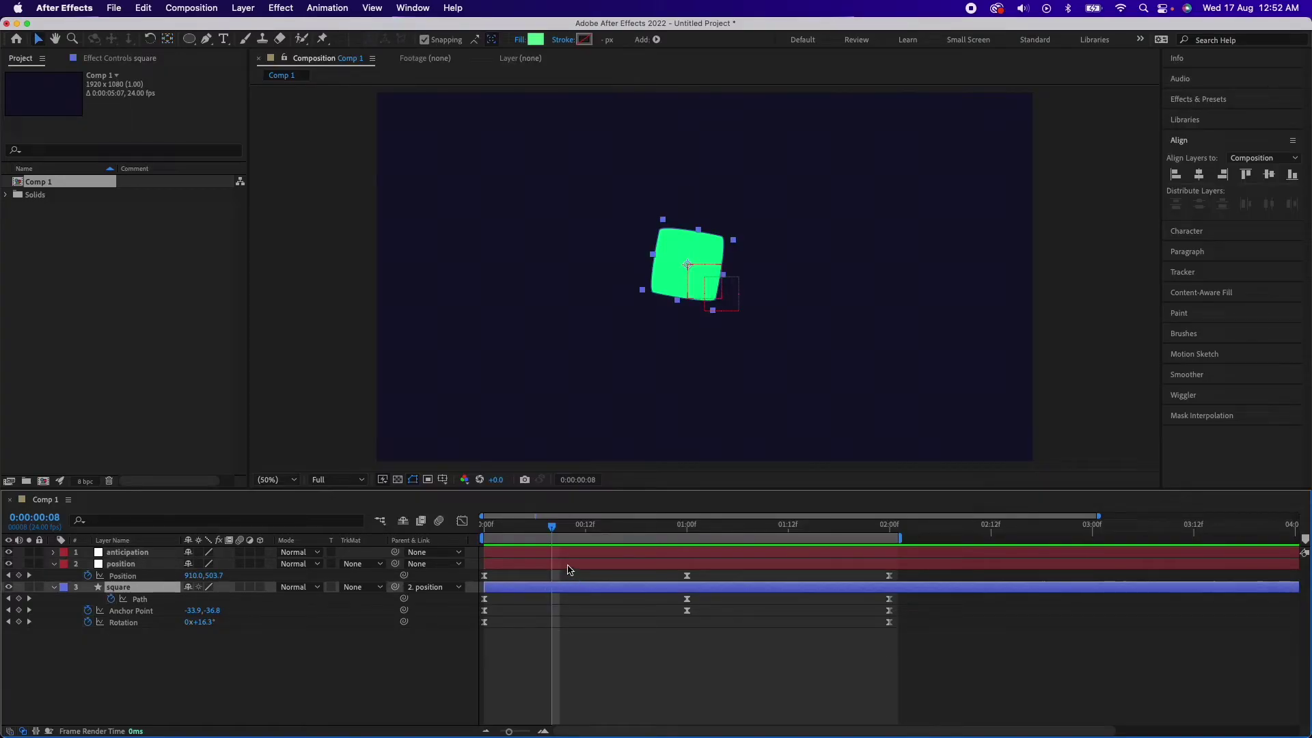
{"action": "left_click", "coordinate": [567, 570], "text": "shift"}
{"action": "left_click_drag", "start_coordinate": [540, 570], "coordinate": [557, 570]}
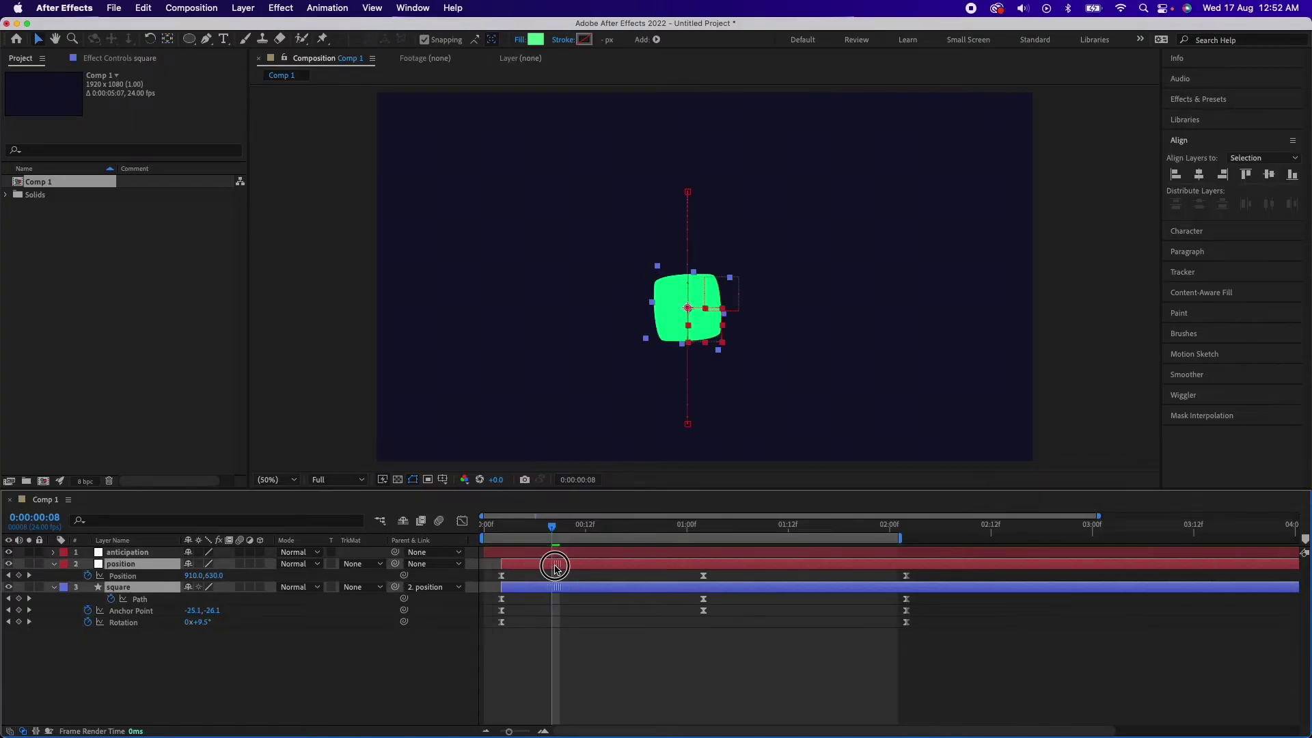
{"action": "left_click", "coordinate": [572, 623]}
{"action": "left_click_drag", "start_coordinate": [903, 540], "coordinate": [975, 540]}
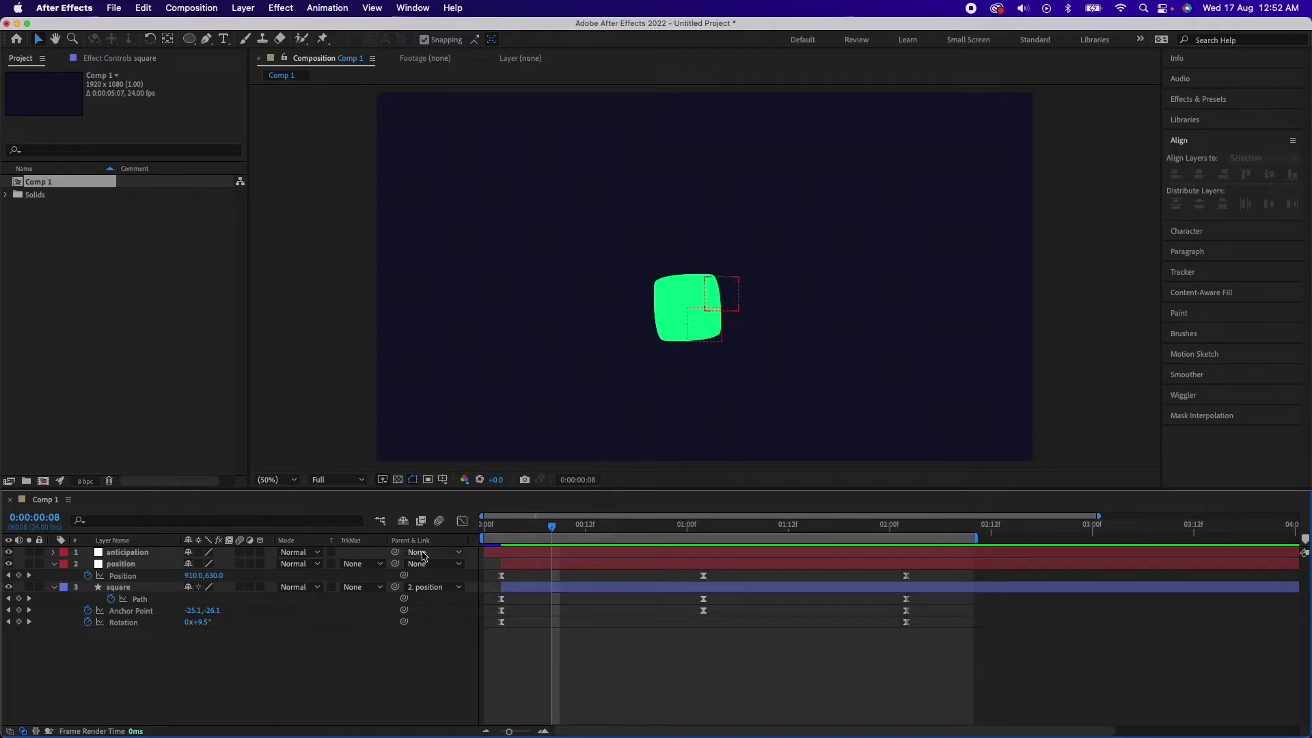
- Parent the position layer to the anticipation null and set its first Position keyframe at 0:00
{"action": "left_click", "coordinate": [527, 554]}
{"action": "key", "text": "Home"}
{"action": "key", "text": "p"}
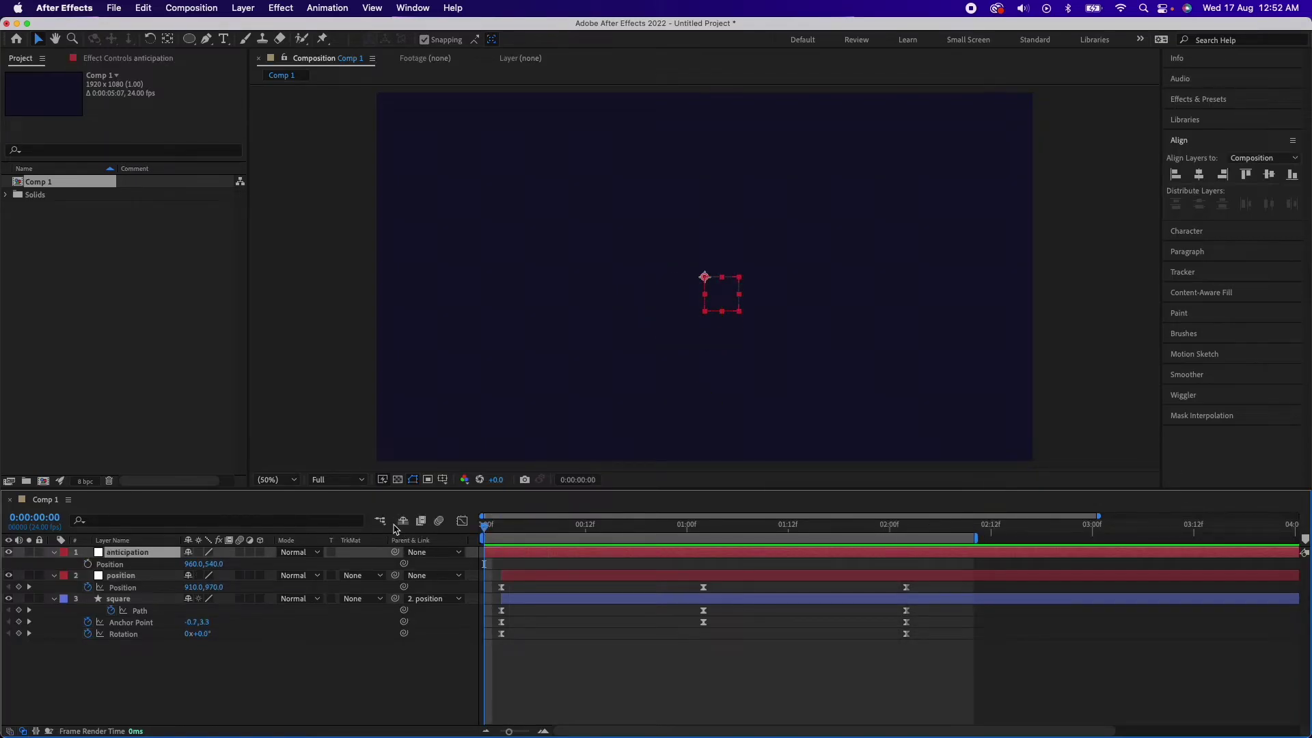
{"action": "left_click_drag", "start_coordinate": [398, 575], "coordinate": [129, 557]}
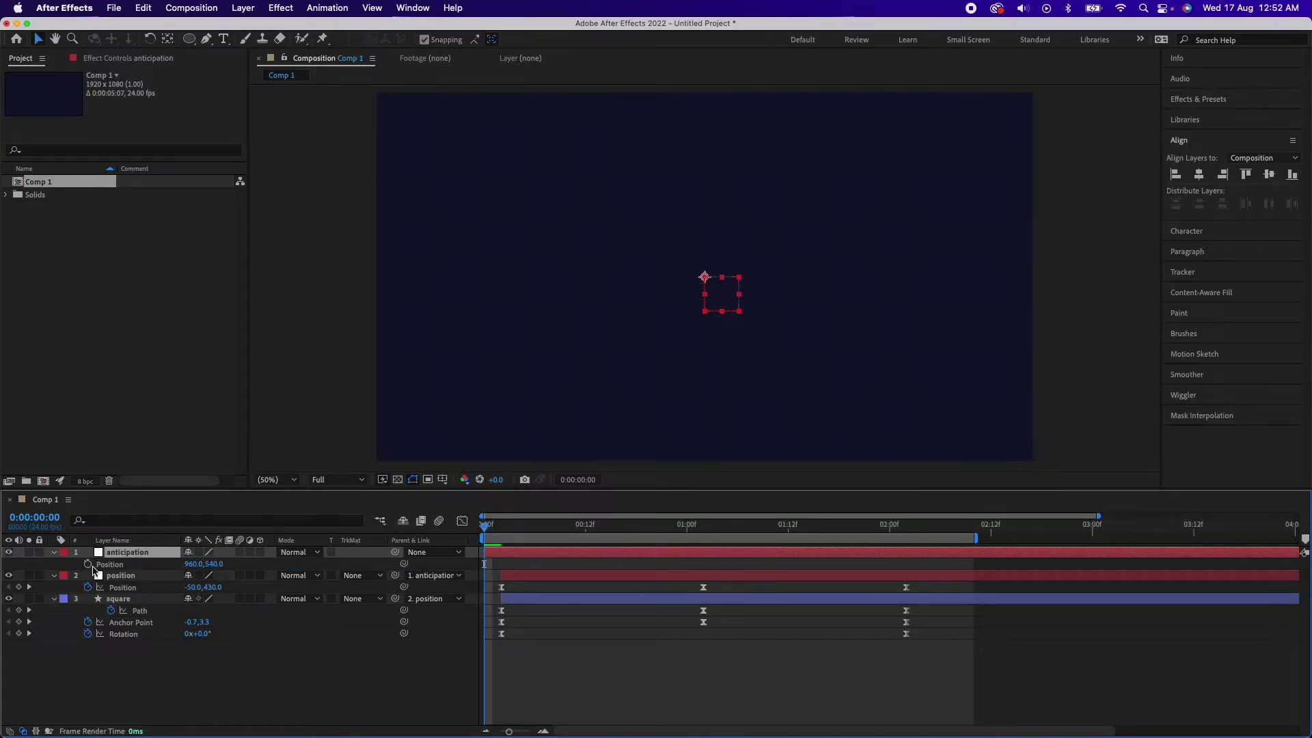
{"action": "left_click", "coordinate": [89, 565]}
{"action": "left_click", "coordinate": [525, 531]}
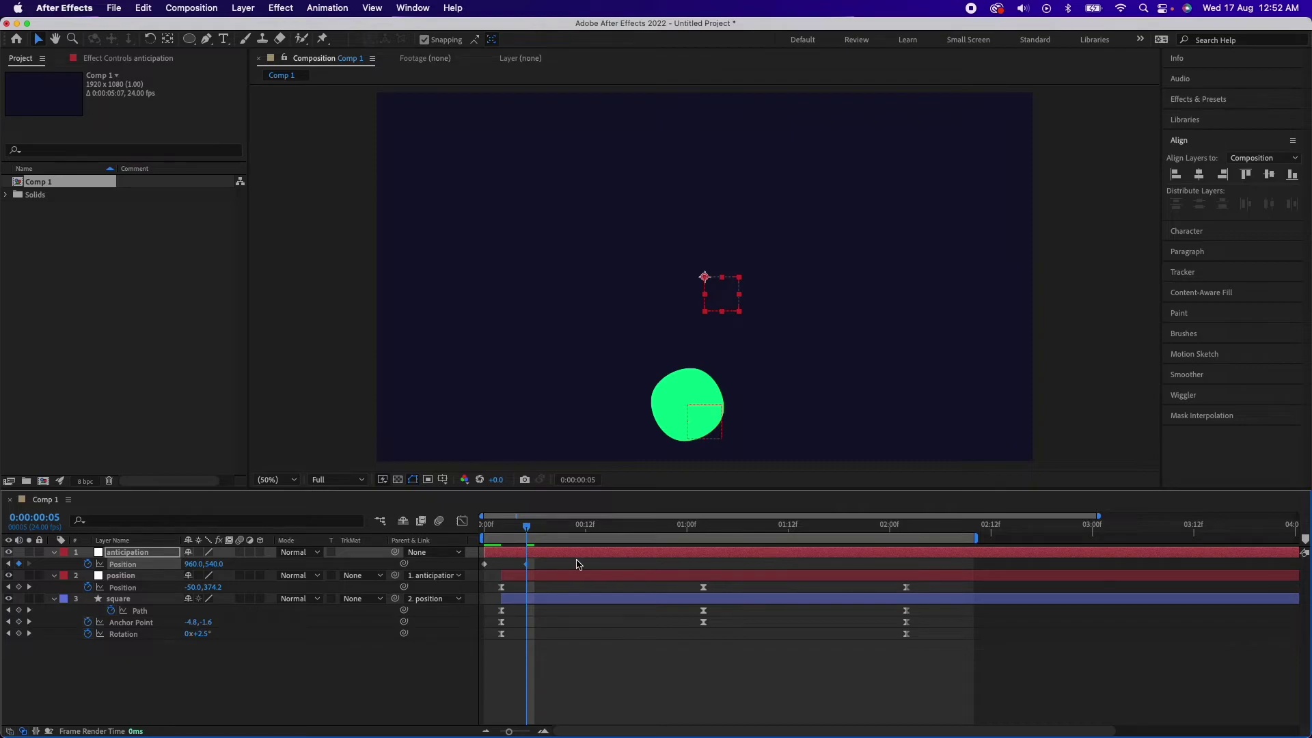
- Review the anticipation keyframe and the position and square layer timing around 0:00:01:06
{"action": "left_click_drag", "start_coordinate": [578, 565], "coordinate": [446, 574]}
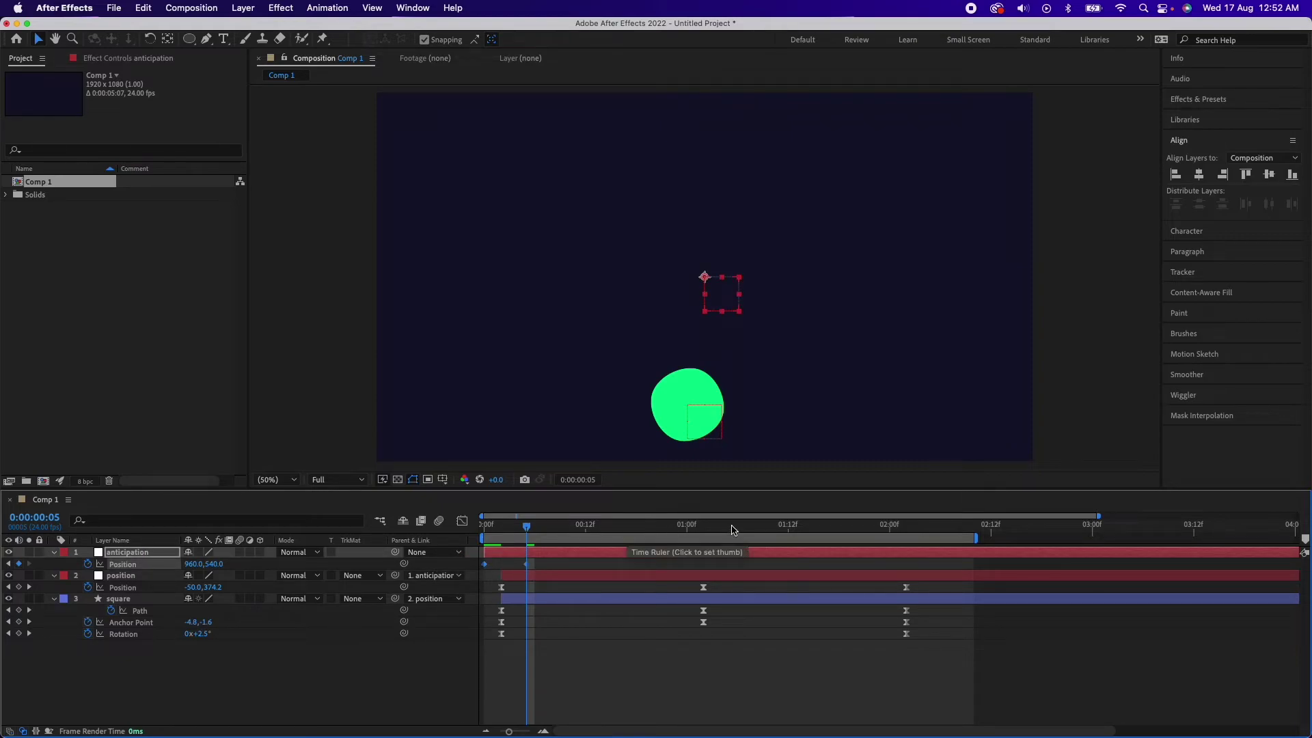
{"action": "left_click", "coordinate": [882, 533]}
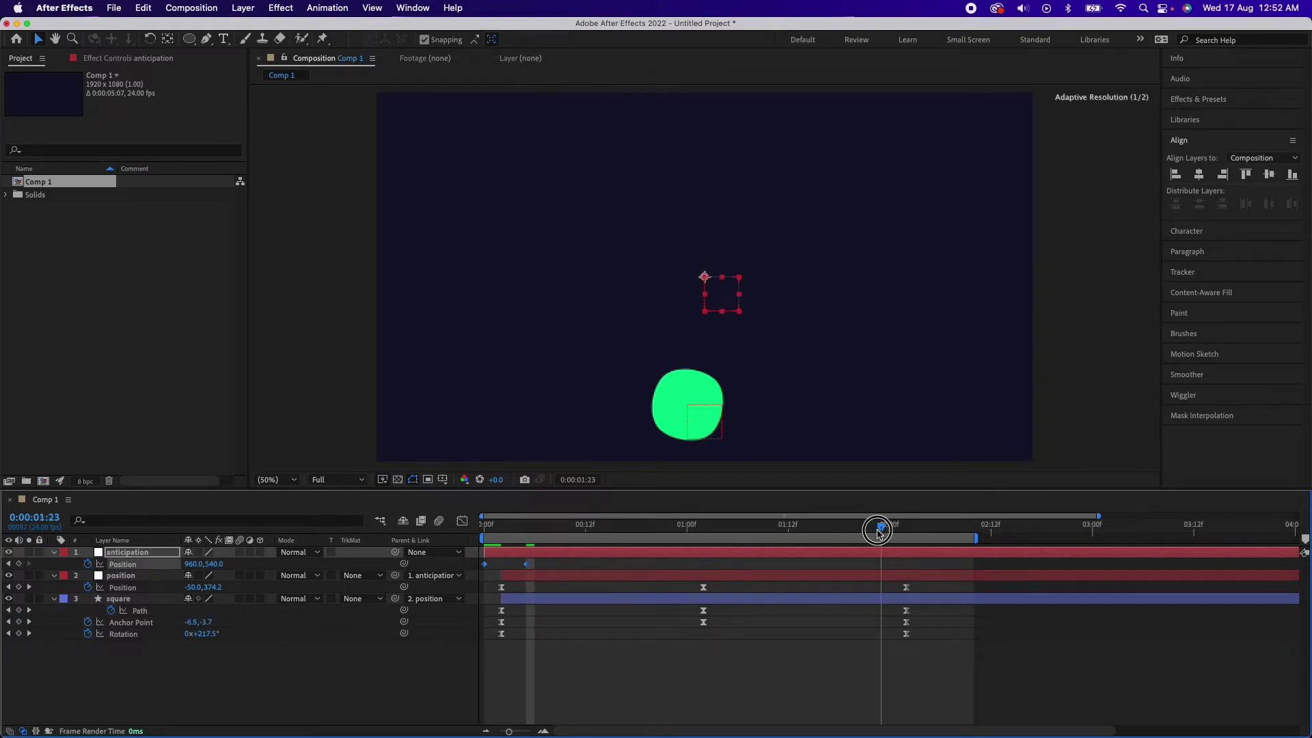
{"action": "left_click", "coordinate": [503, 533]}
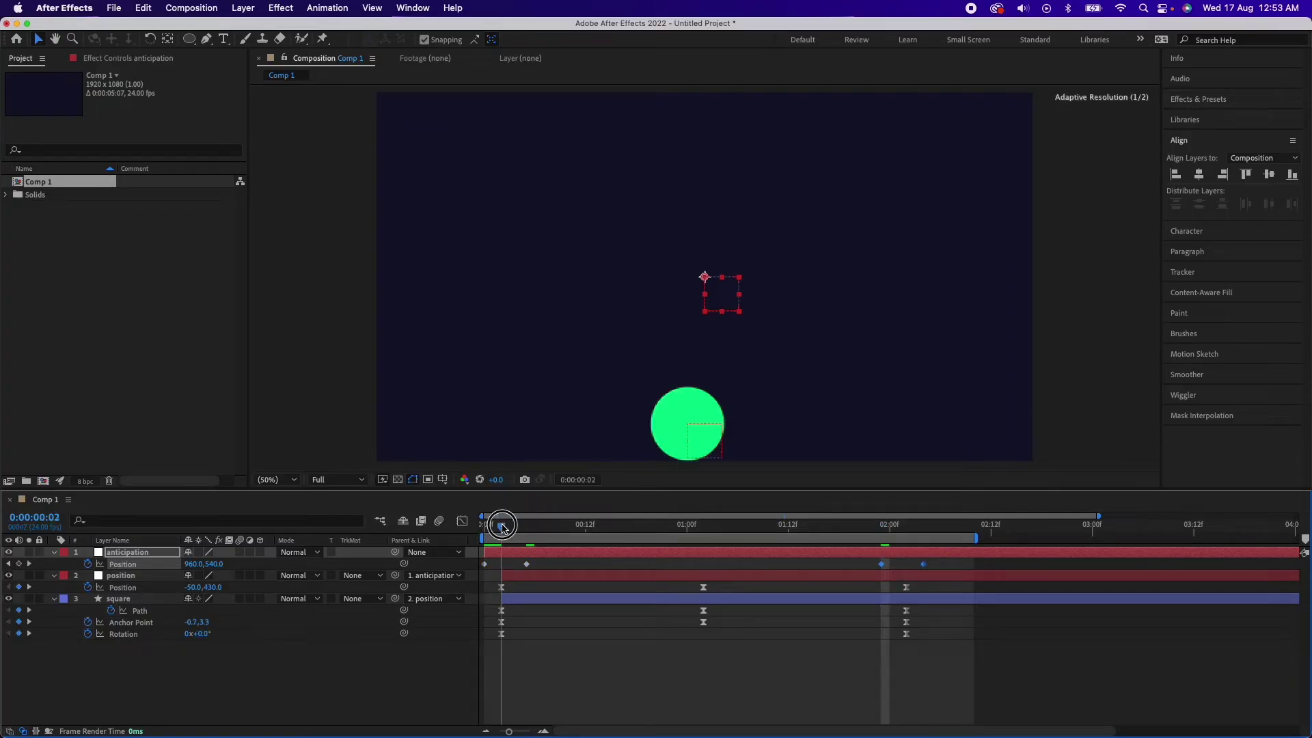
{"action": "left_click", "coordinate": [507, 575]}
{"action": "left_click", "coordinate": [522, 599], "text": "shift"}
{"action": "left_click_drag", "start_coordinate": [507, 579], "coordinate": [509, 580]}
{"action": "left_click", "coordinate": [517, 572]}
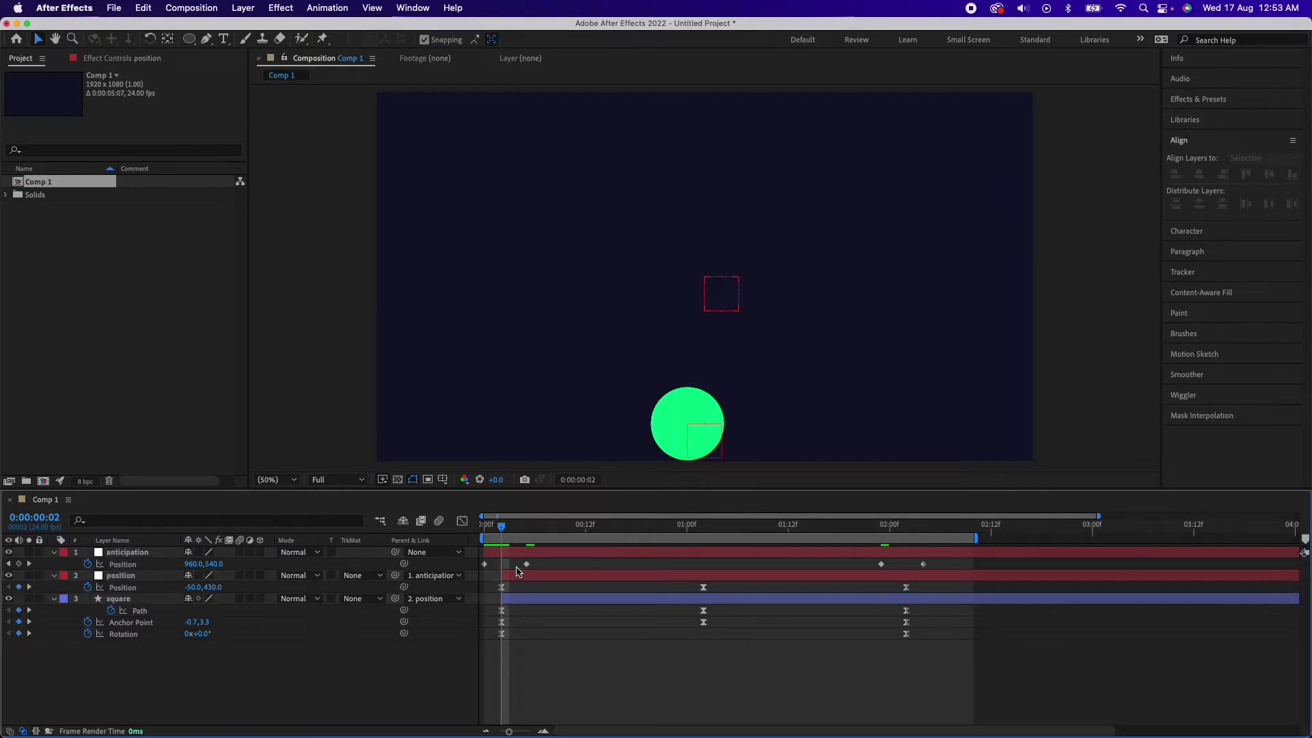
{"action": "left_click_drag", "start_coordinate": [909, 526], "coordinate": [484, 529]}
- Lower the anticipation null to 960,640 near the start and add a Position keyframe
{"action": "left_click", "coordinate": [514, 555]}
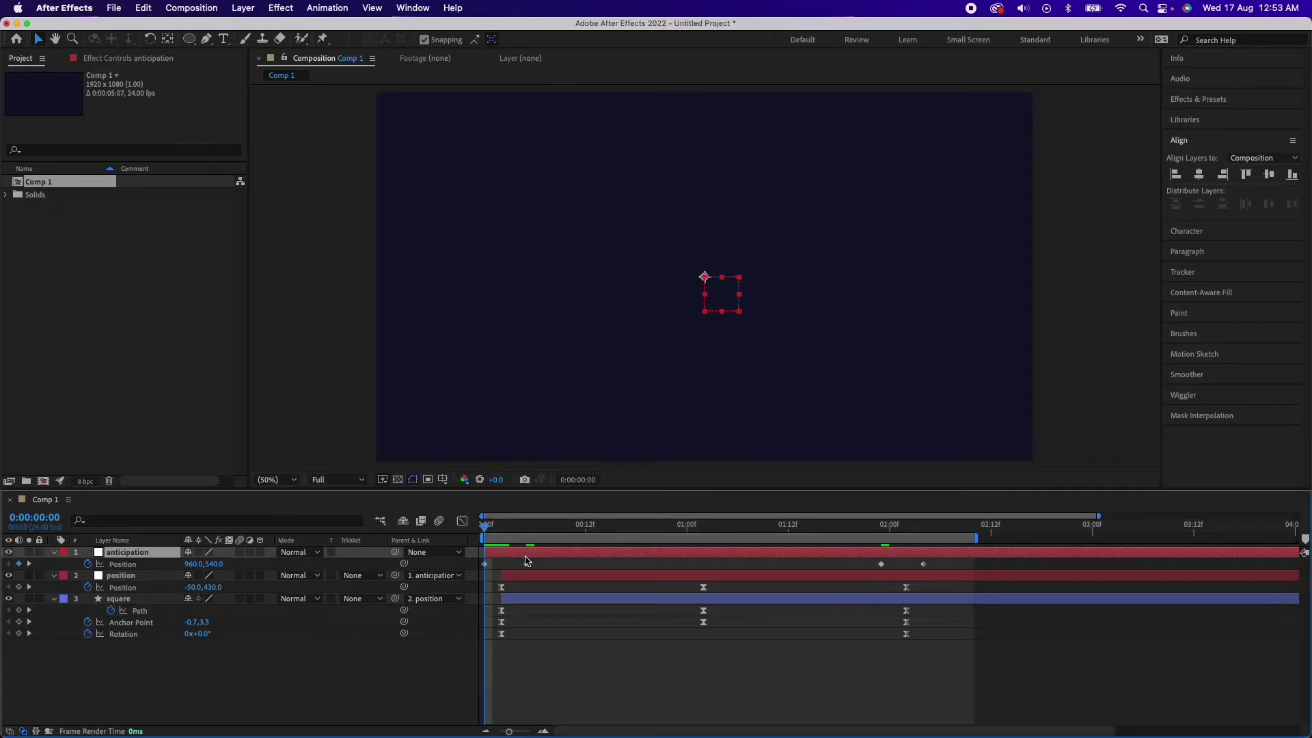
{"action": "left_click", "coordinate": [526, 562]}
{"action": "key", "text": "shift+Down"}
{"action": "key", "text": "shift+Down"}
{"action": "key", "text": "shift+Down"}
{"action": "key", "text": "shift+Down"}
{"action": "key", "text": "shift+Down"}
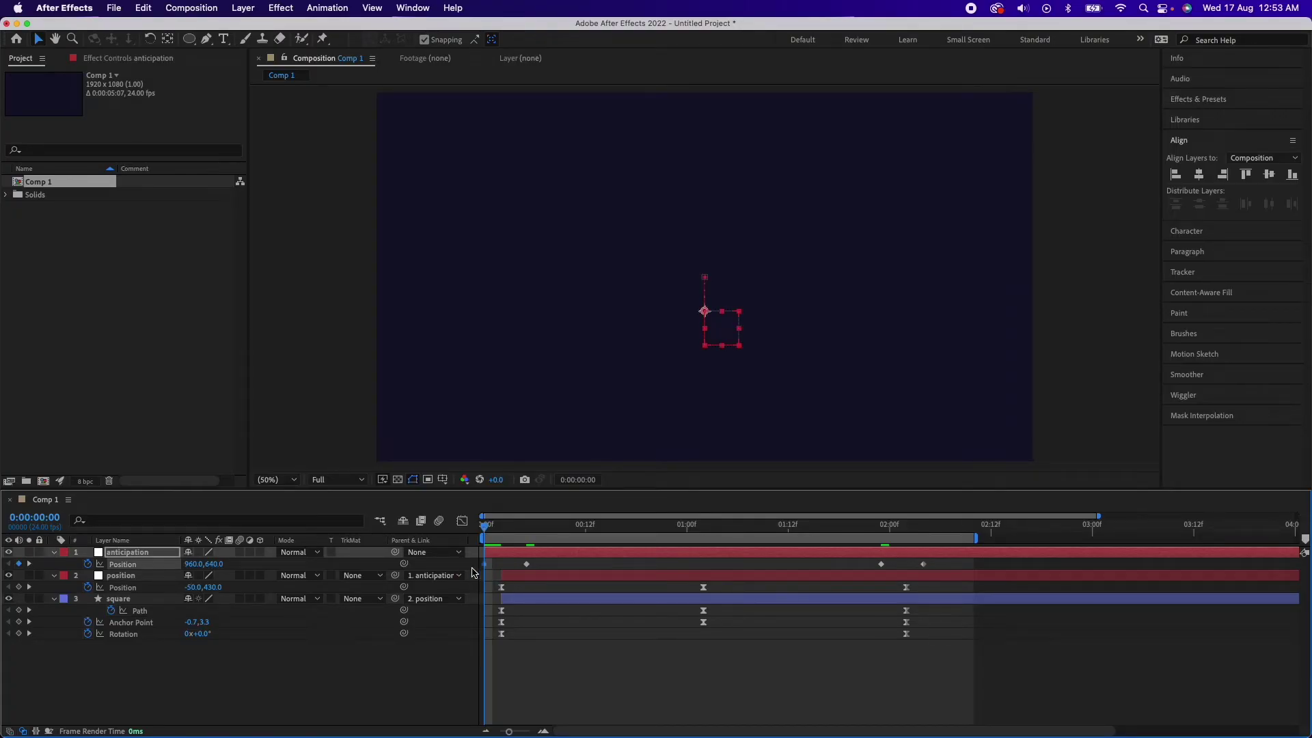
{"action": "left_click", "coordinate": [20, 564]}
{"action": "key", "text": "space"}
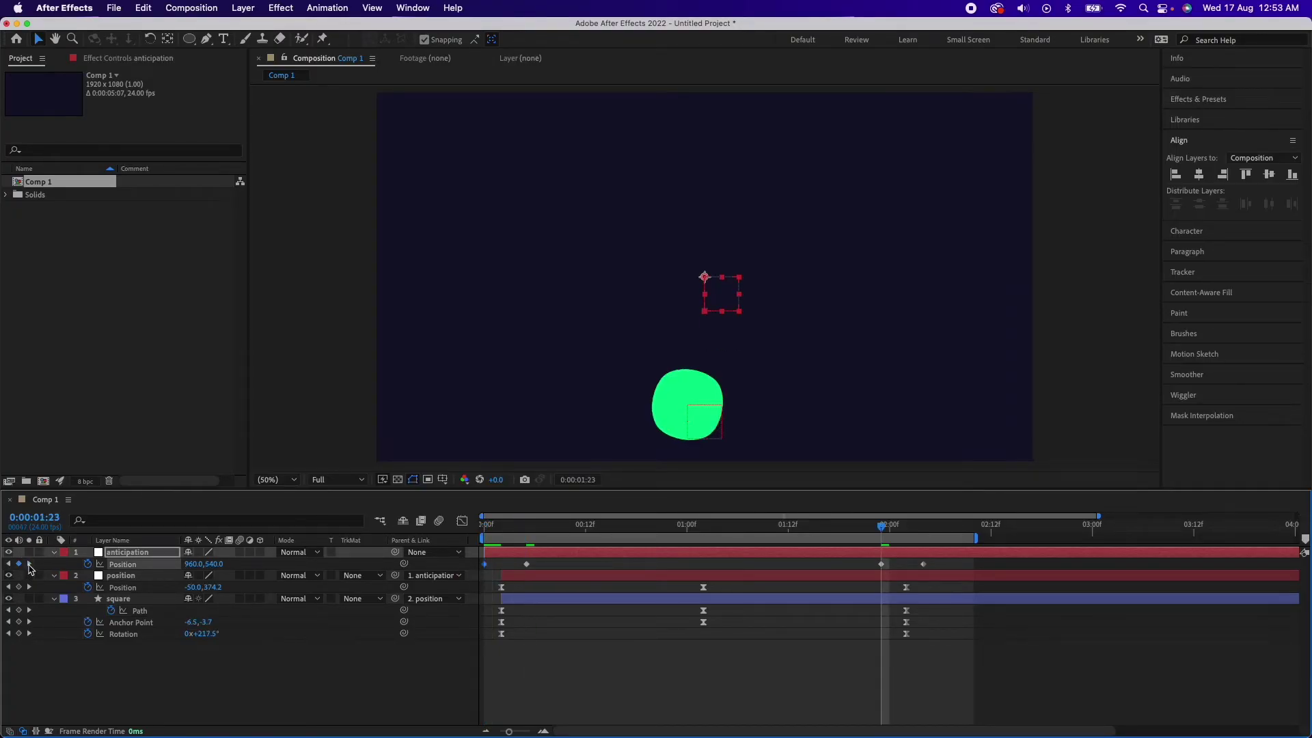
- Dip the anticipation null to 960,640 at 0:00:02:04, end the work area there, and preview
{"action": "left_click", "coordinate": [924, 565]}
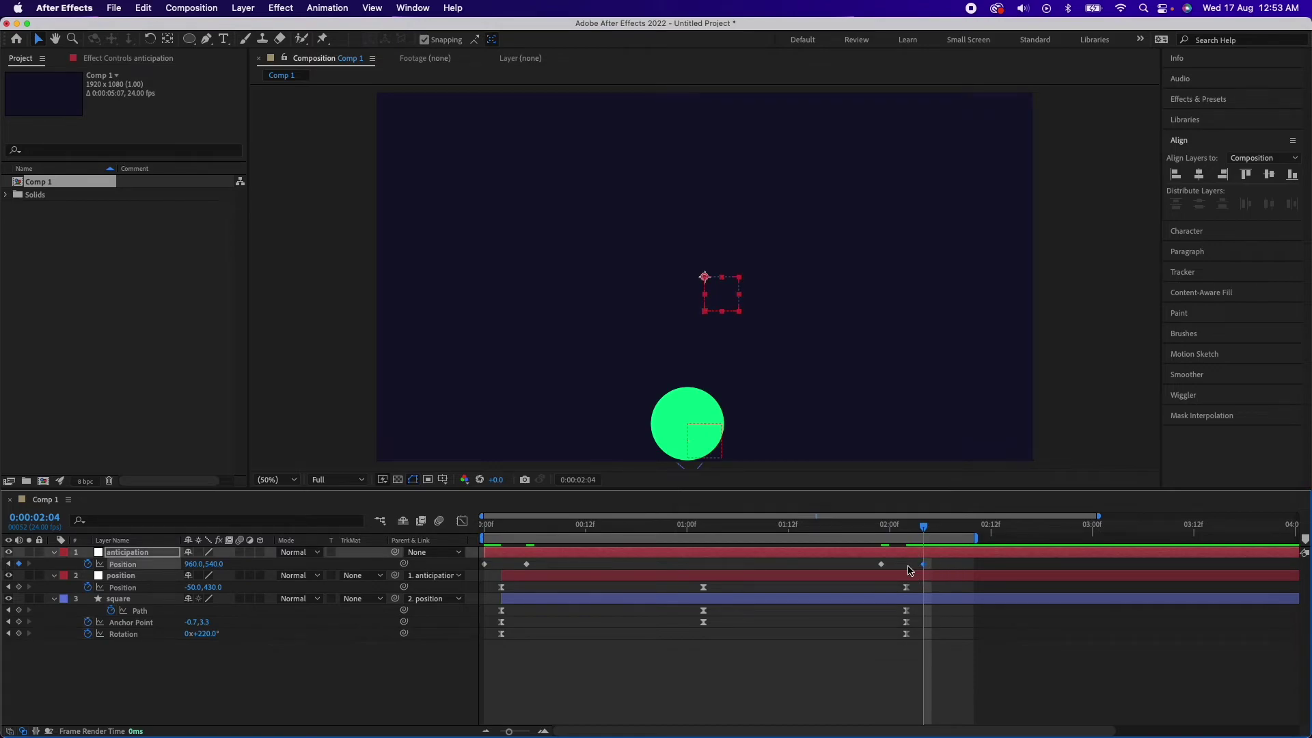
{"action": "key", "text": "shift+Down"}
{"action": "key", "text": "shift+Down"}
{"action": "key", "text": "shift+Down"}
{"action": "key", "text": "shift+Down"}
{"action": "key", "text": "shift+Down"}
{"action": "key", "text": "shift+Down"}
{"action": "key", "text": "shift+Down"}
{"action": "key", "text": "shift+Down"}
{"action": "key", "text": "shift+Down"}
{"action": "key", "text": "shift+Down"}
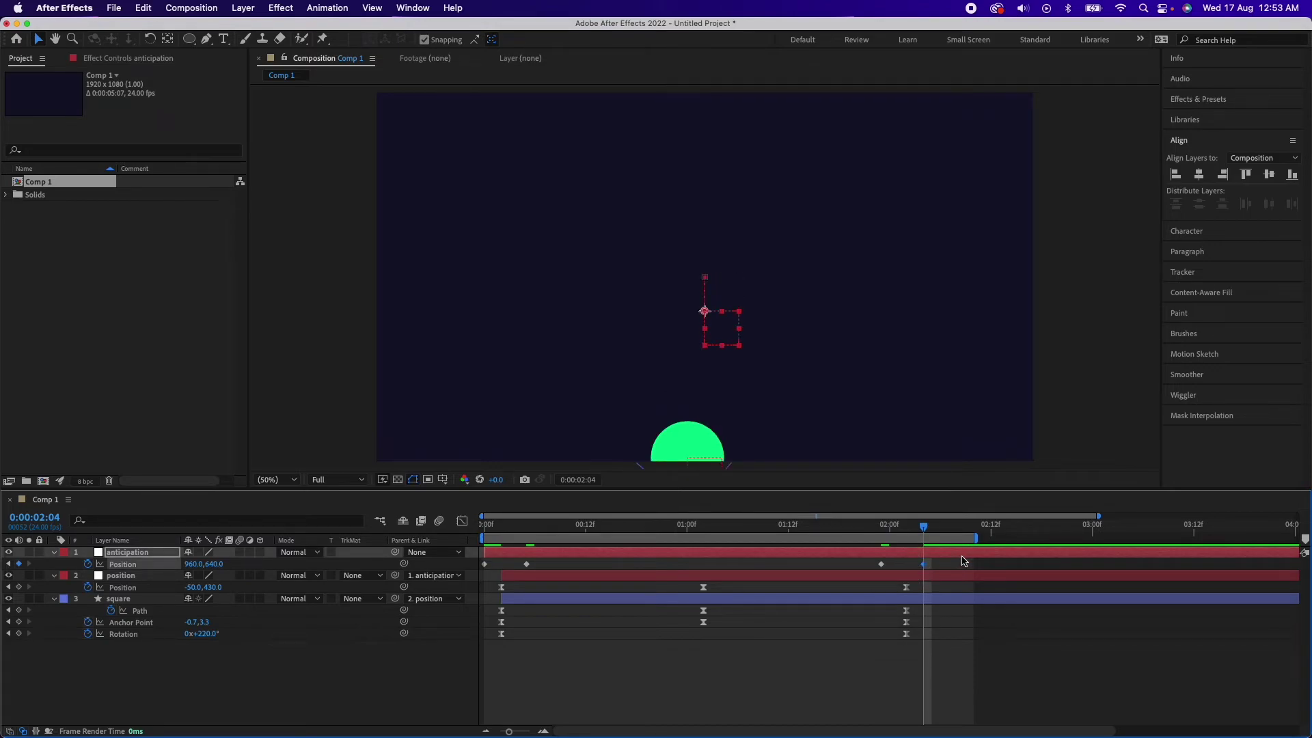
{"action": "key", "text": "n"}
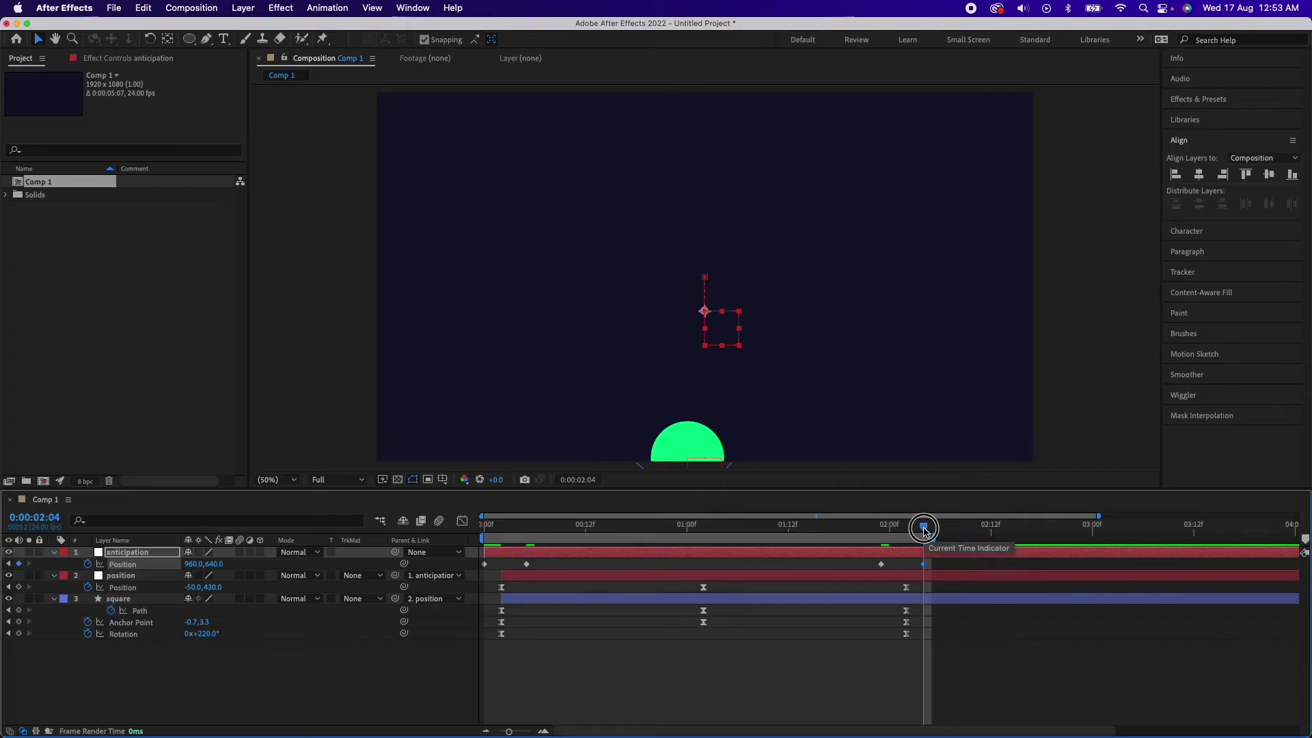
{"action": "key", "text": "space"}
{"action": "left_click", "coordinate": [936, 572]}
{"action": "key", "text": "space"}
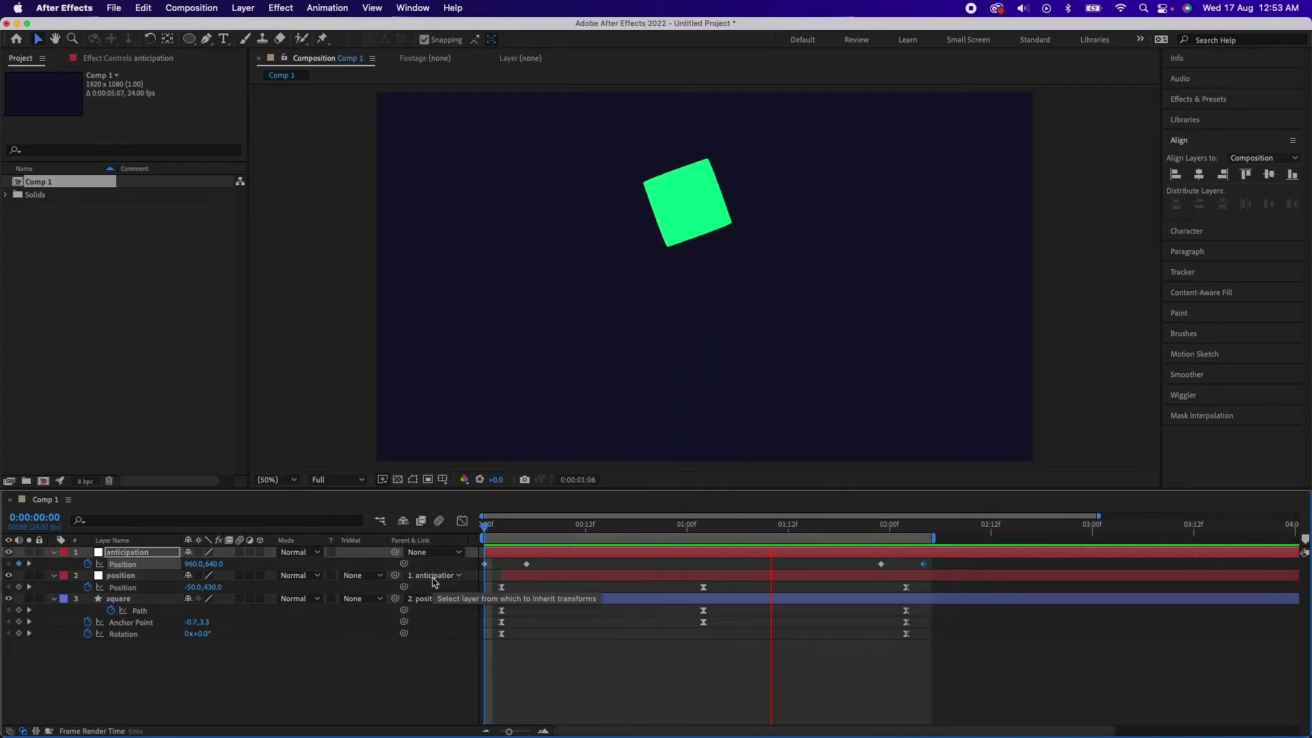
{"action": "key", "text": "space"}
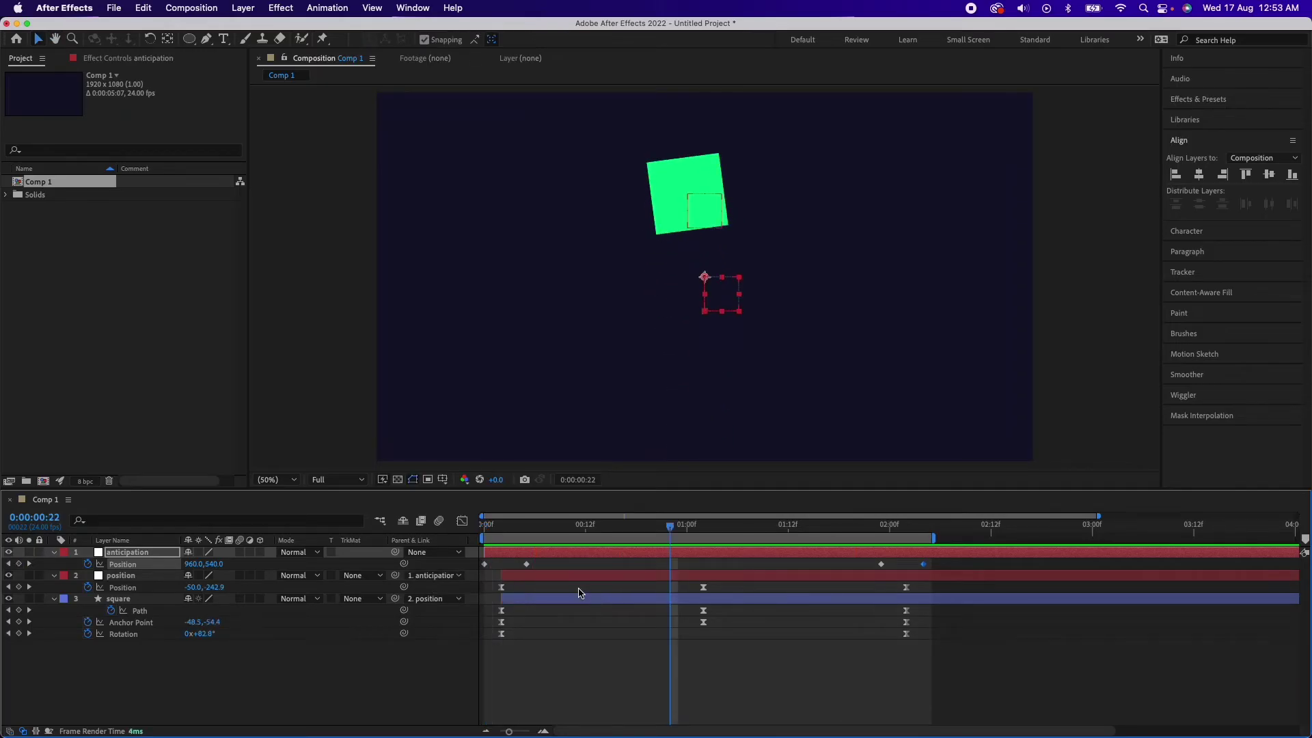
- Select all four anticipation Position keyframes and show their speed graph
{"action": "left_click", "coordinate": [538, 571]}
{"action": "left_click_drag", "start_coordinate": [942, 567], "coordinate": [460, 570]}
{"action": "left_click", "coordinate": [462, 521]}
- Increase the anticipation null's first easing influence and reshape the right speed hump, then preview
{"action": "left_click", "coordinate": [519, 682]}
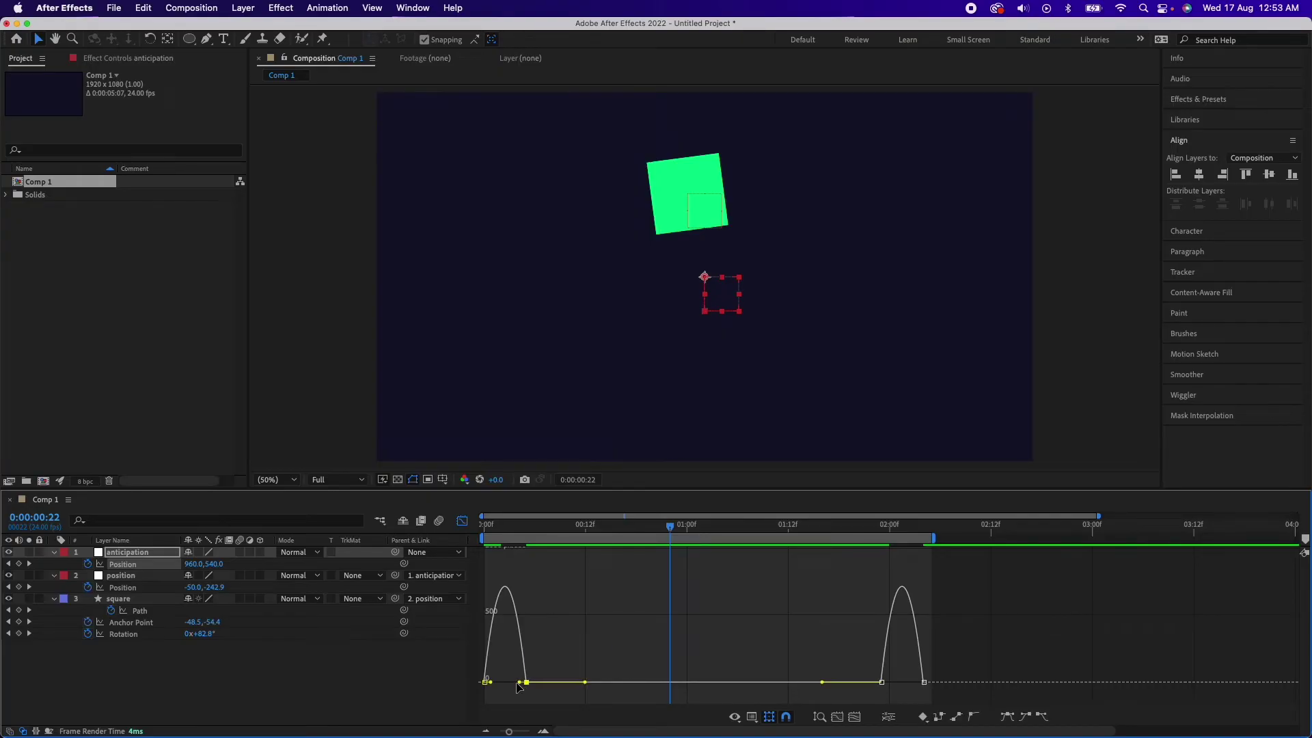
{"action": "left_click", "coordinate": [855, 717]}
{"action": "left_click_drag", "start_coordinate": [549, 694], "coordinate": [523, 693]}
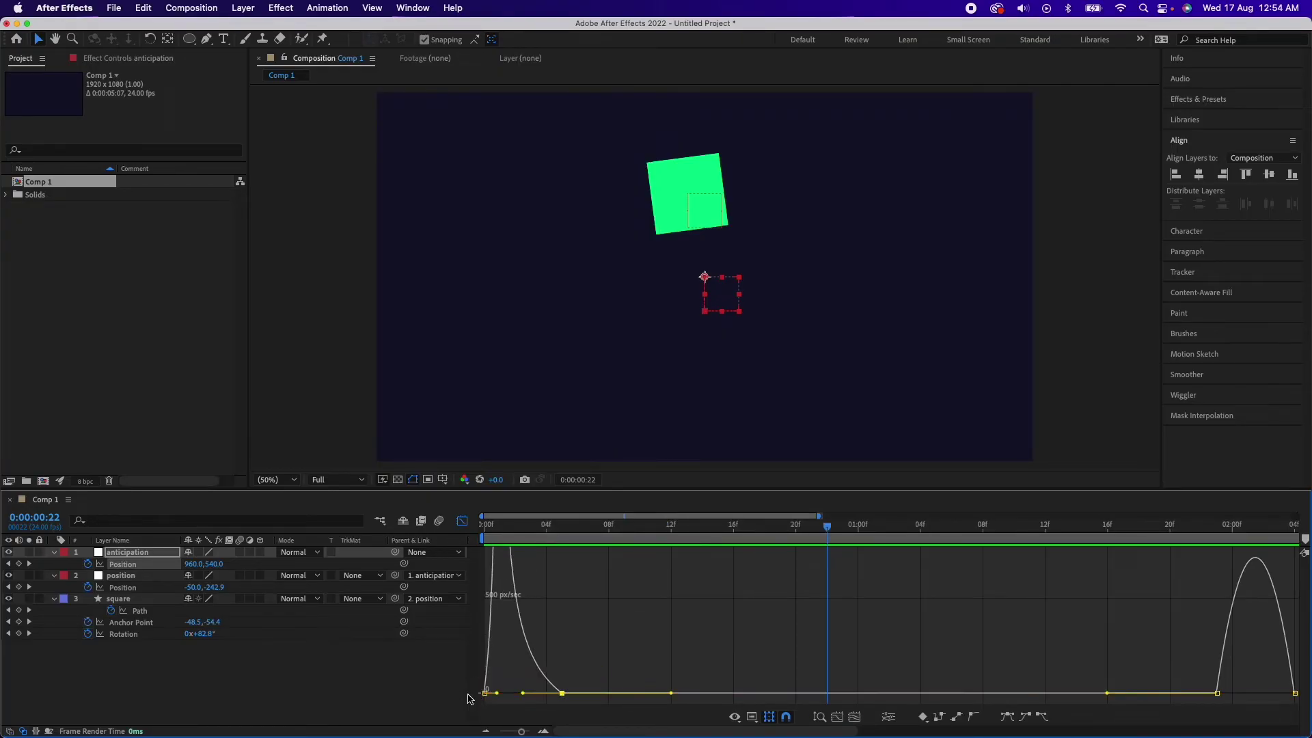
{"action": "left_click", "coordinate": [1217, 693]}
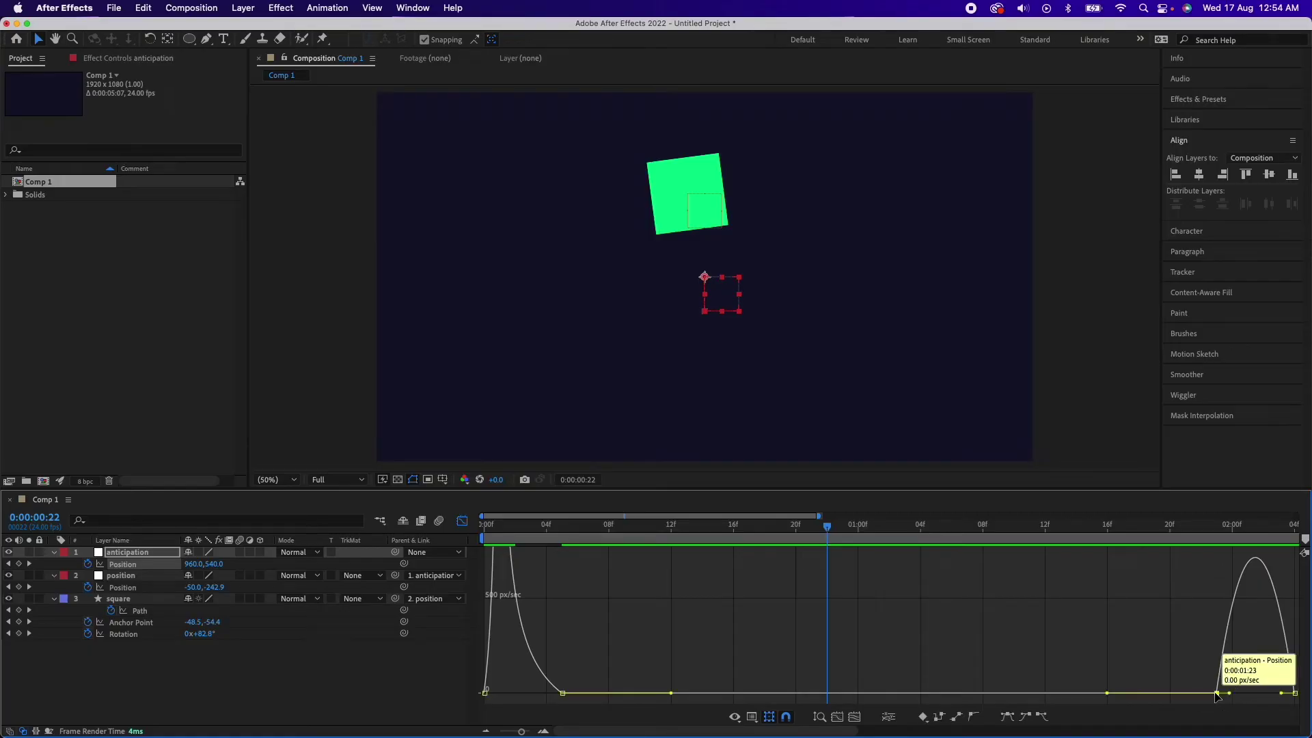
{"action": "left_click_drag", "start_coordinate": [1232, 694], "coordinate": [1304, 697]}
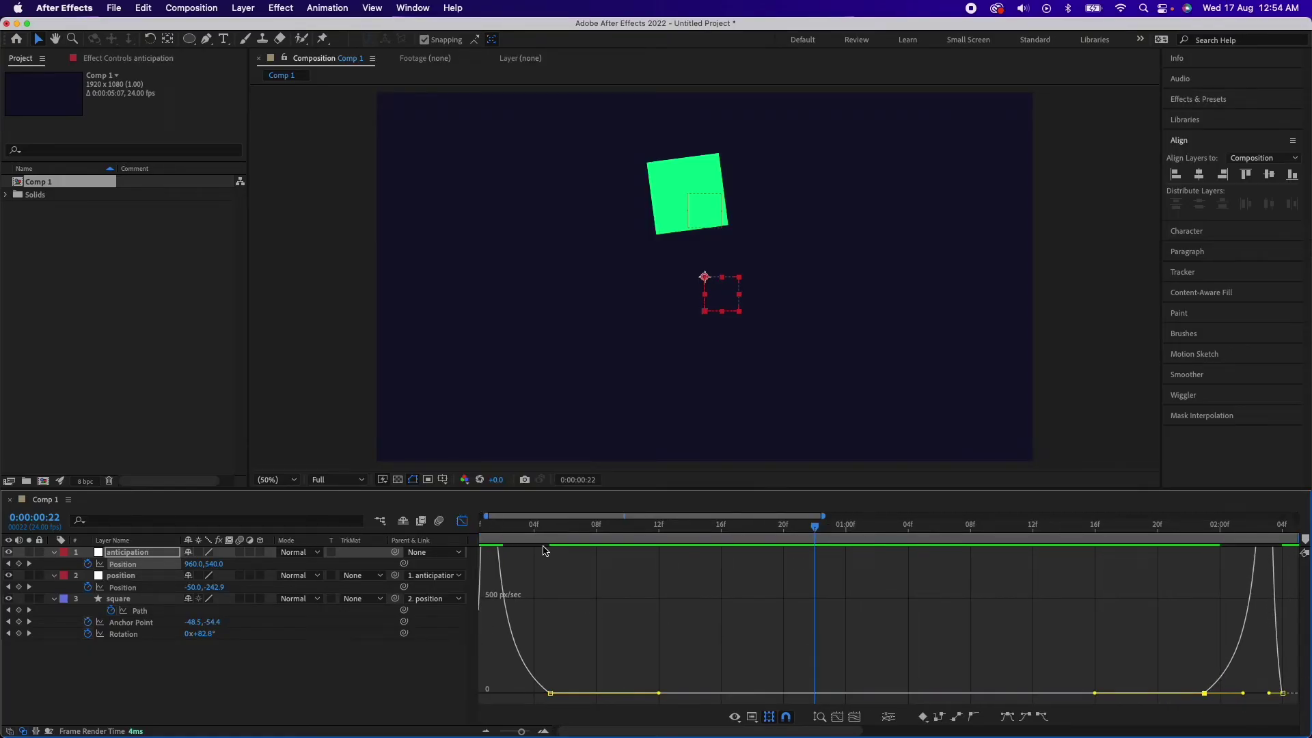
{"action": "left_click", "coordinate": [469, 528]}
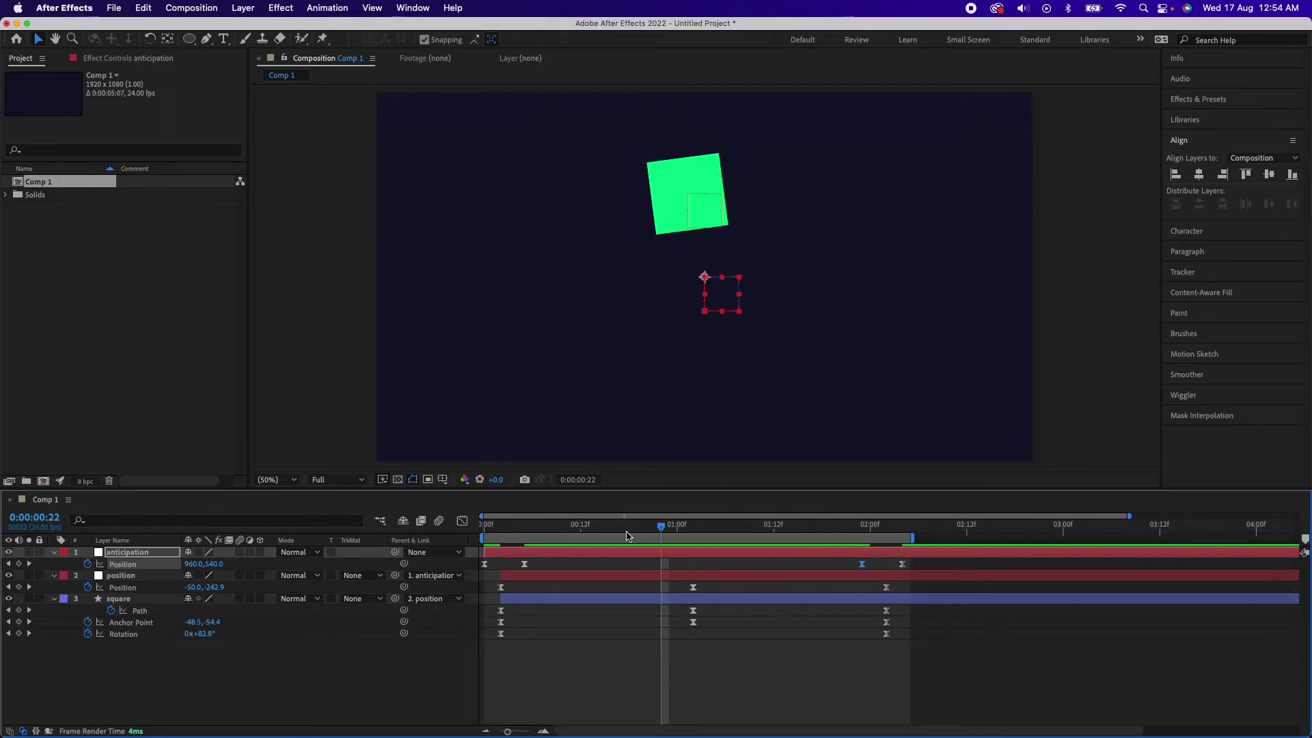
{"action": "key", "text": "space"}
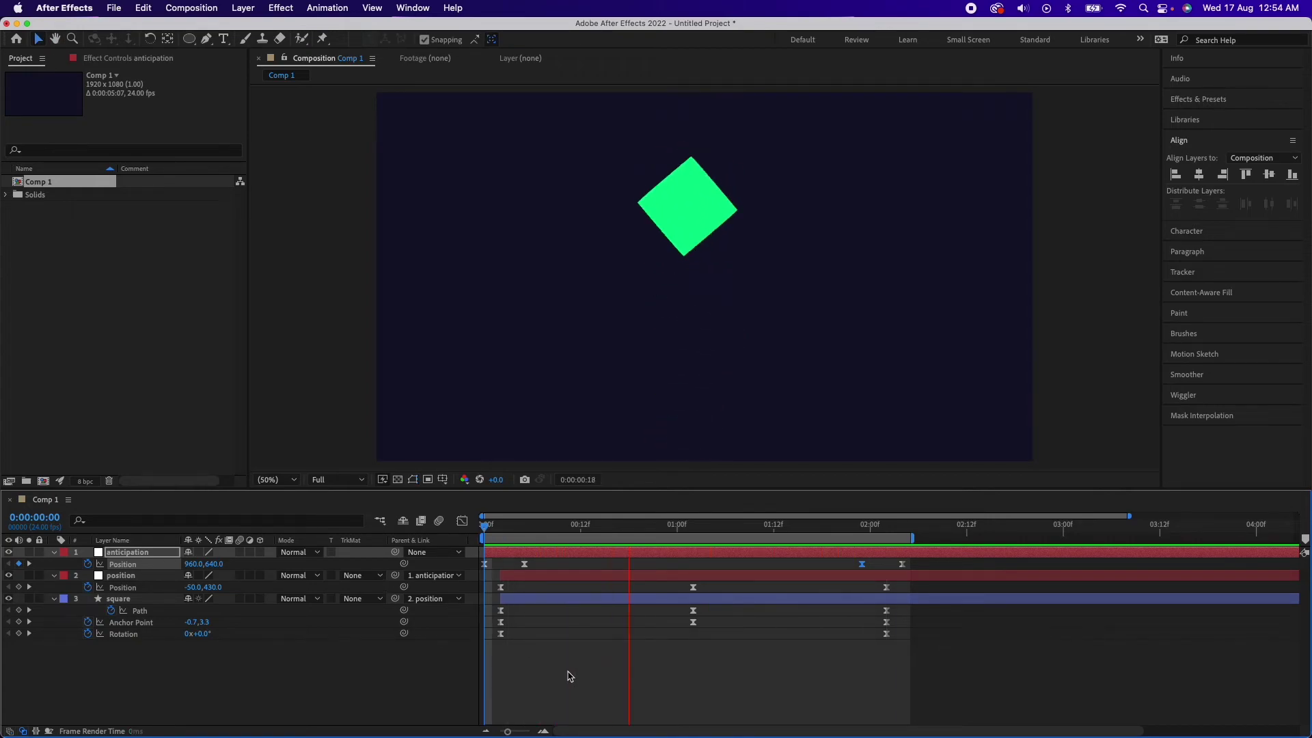
- Extend the position and square layers to start at frame 0 and preview
{"action": "left_click", "coordinate": [527, 581]}
{"action": "left_click", "coordinate": [527, 605], "text": "shift"}
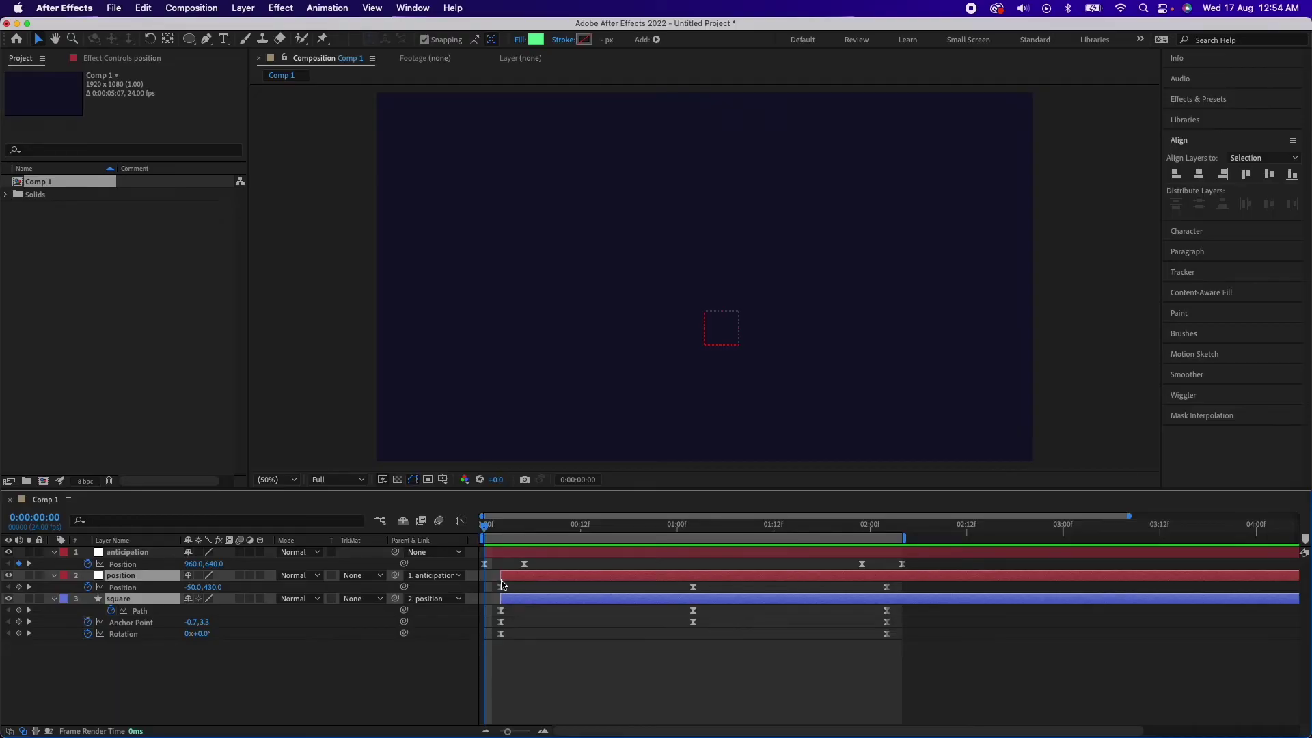
{"action": "left_click_drag", "start_coordinate": [502, 584], "coordinate": [484, 579]}
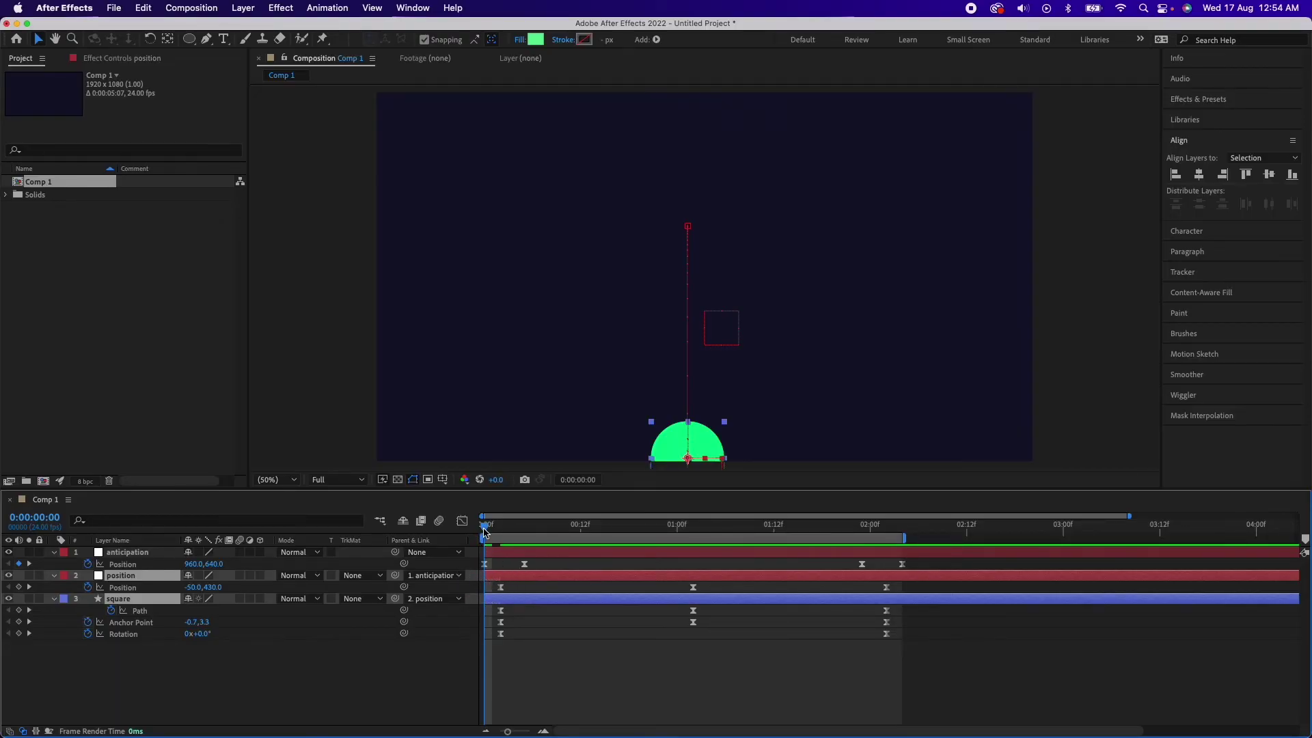
{"action": "key", "text": "space"}
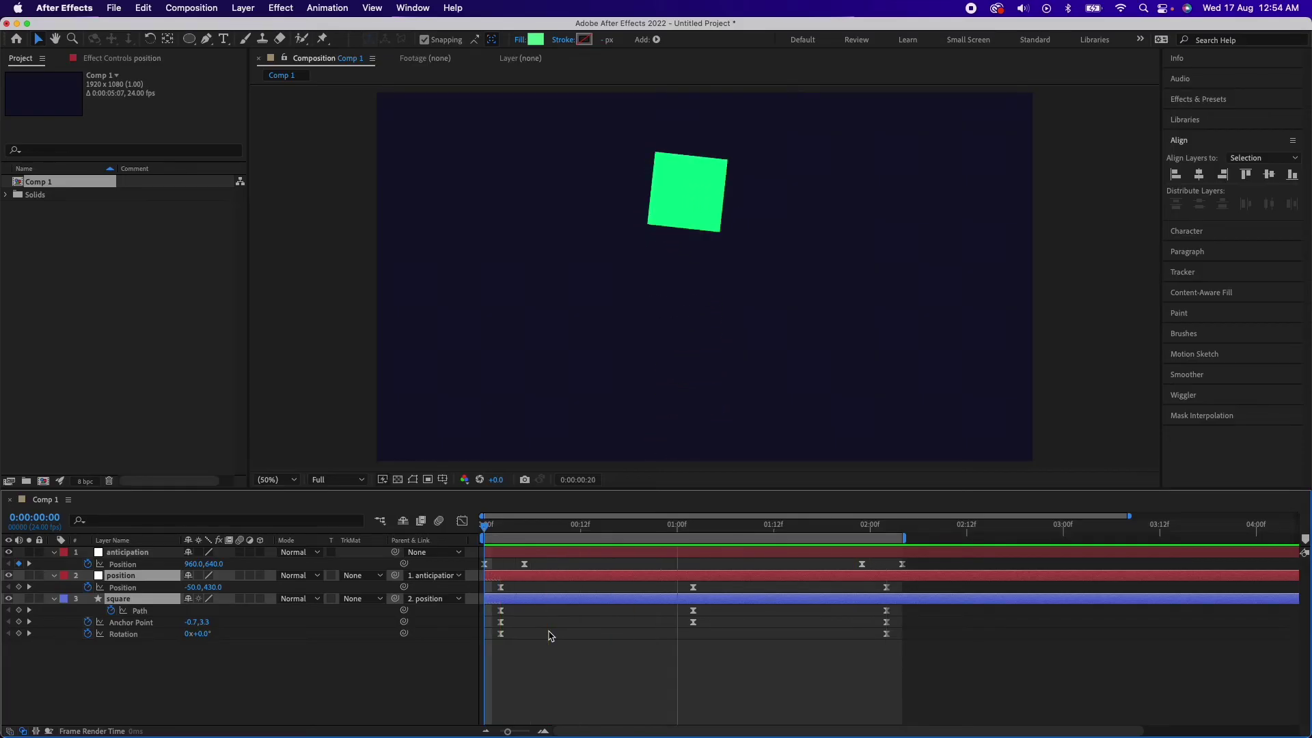
{"action": "key", "text": "space"}
- Set both anticipation speed peaks to 59.70% influence and preview the result
{"action": "left_click", "coordinate": [776, 552]}
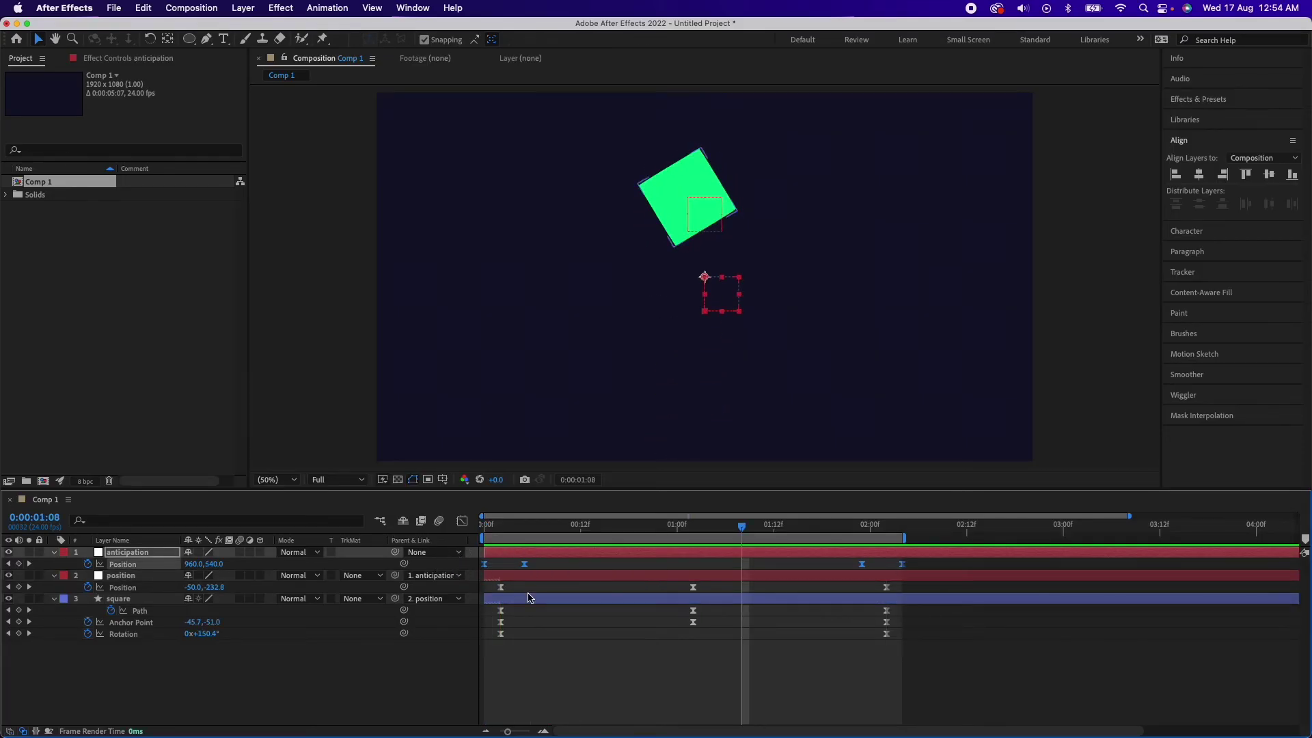
{"action": "left_click", "coordinate": [462, 522]}
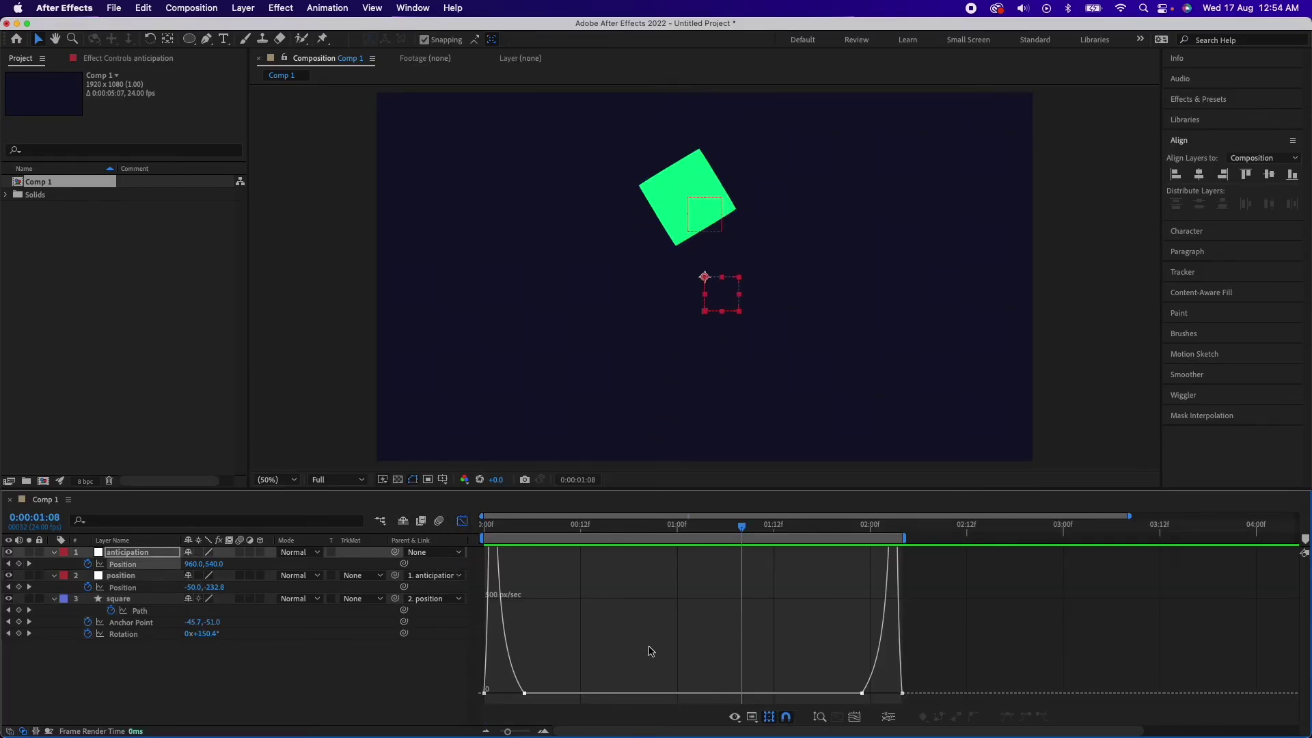
{"action": "left_click", "coordinate": [525, 694]}
{"action": "left_click", "coordinate": [854, 716]}
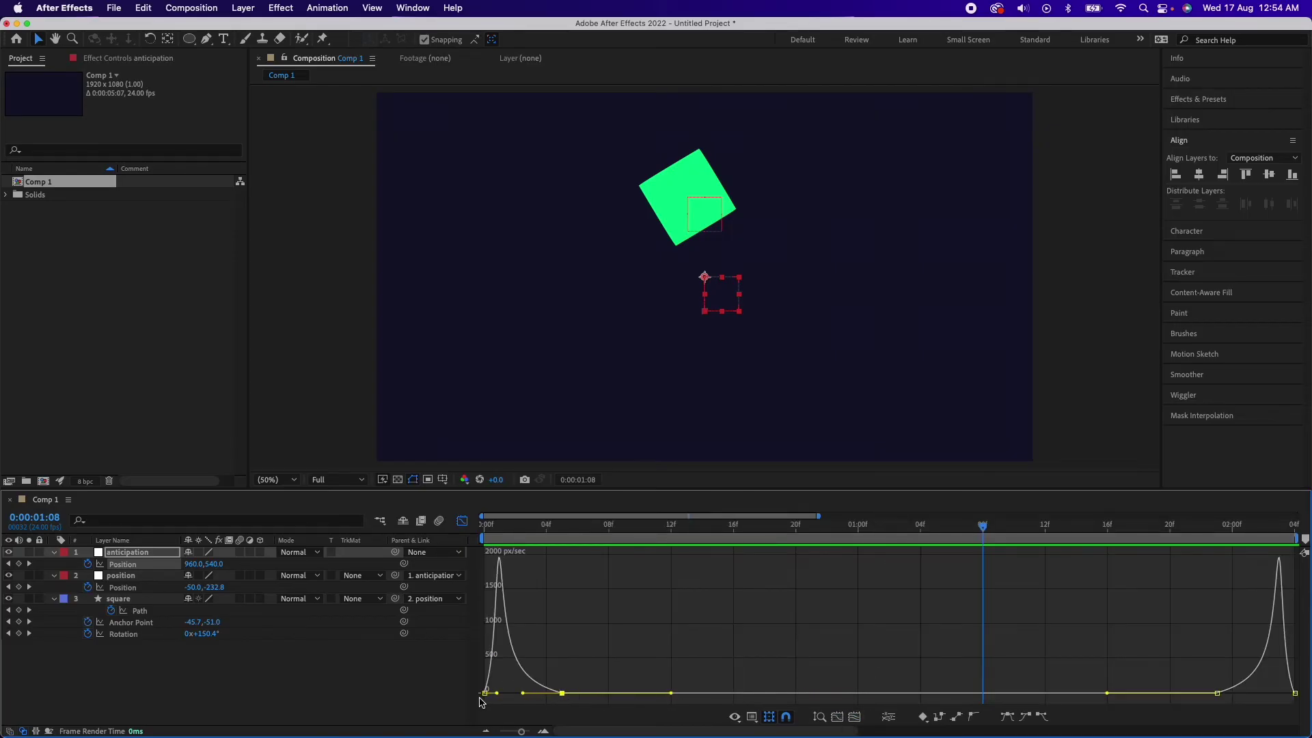
{"action": "left_click_drag", "start_coordinate": [525, 694], "coordinate": [540, 694]}
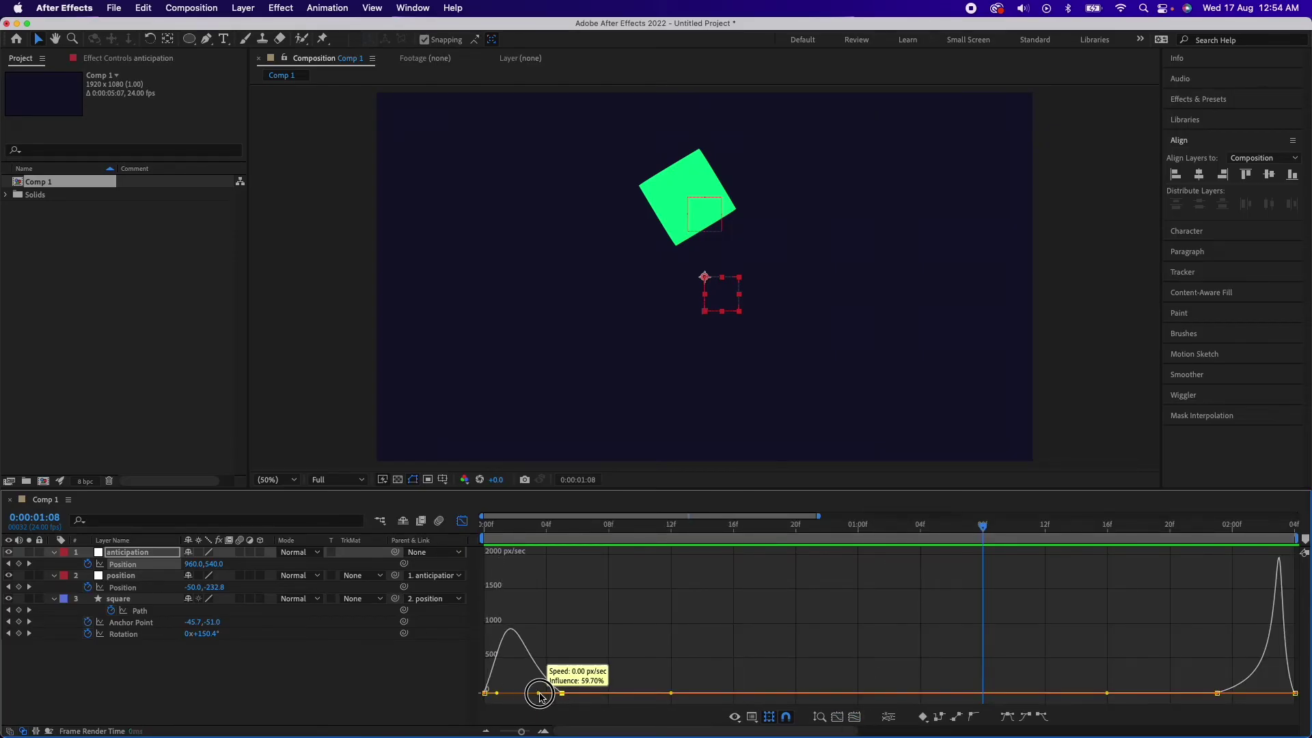
{"action": "left_click", "coordinate": [1217, 694]}
{"action": "left_click_drag", "start_coordinate": [1257, 695], "coordinate": [1240, 696]}
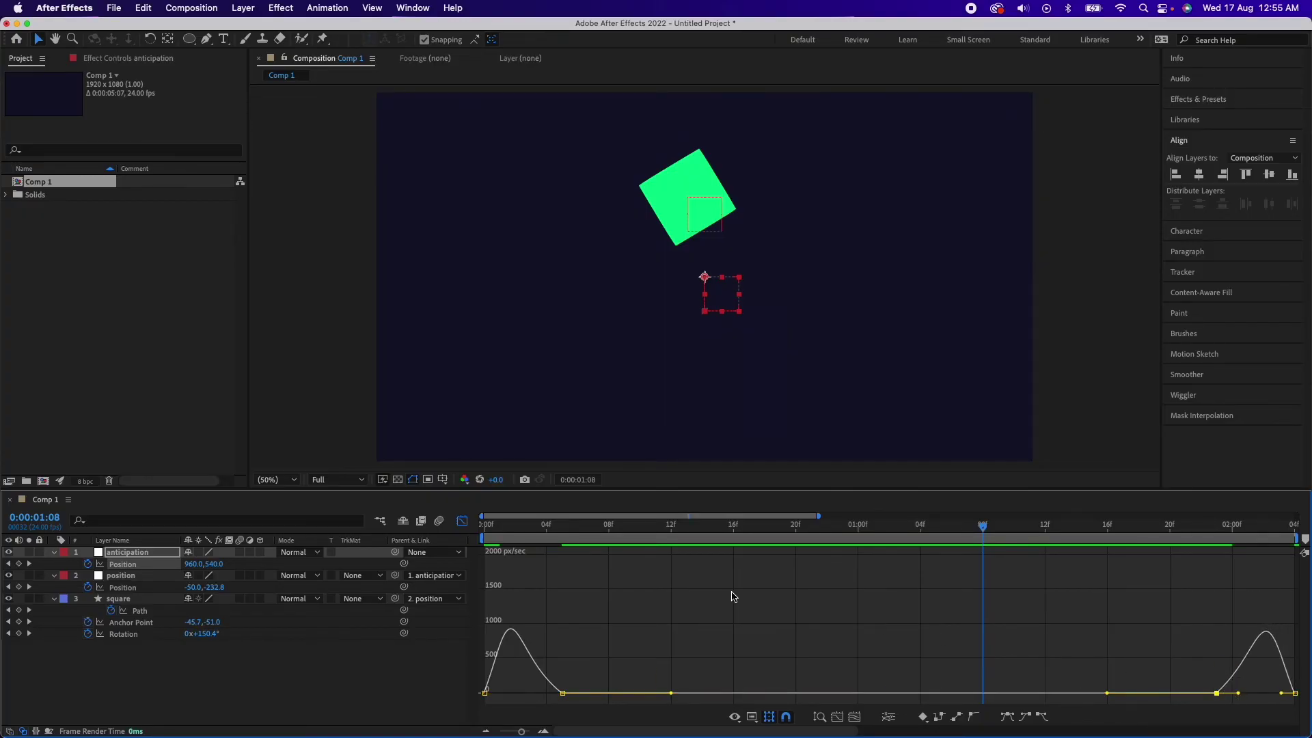
{"action": "left_click", "coordinate": [462, 521]}
{"action": "key", "text": "minus"}
{"action": "key", "text": "Home"}
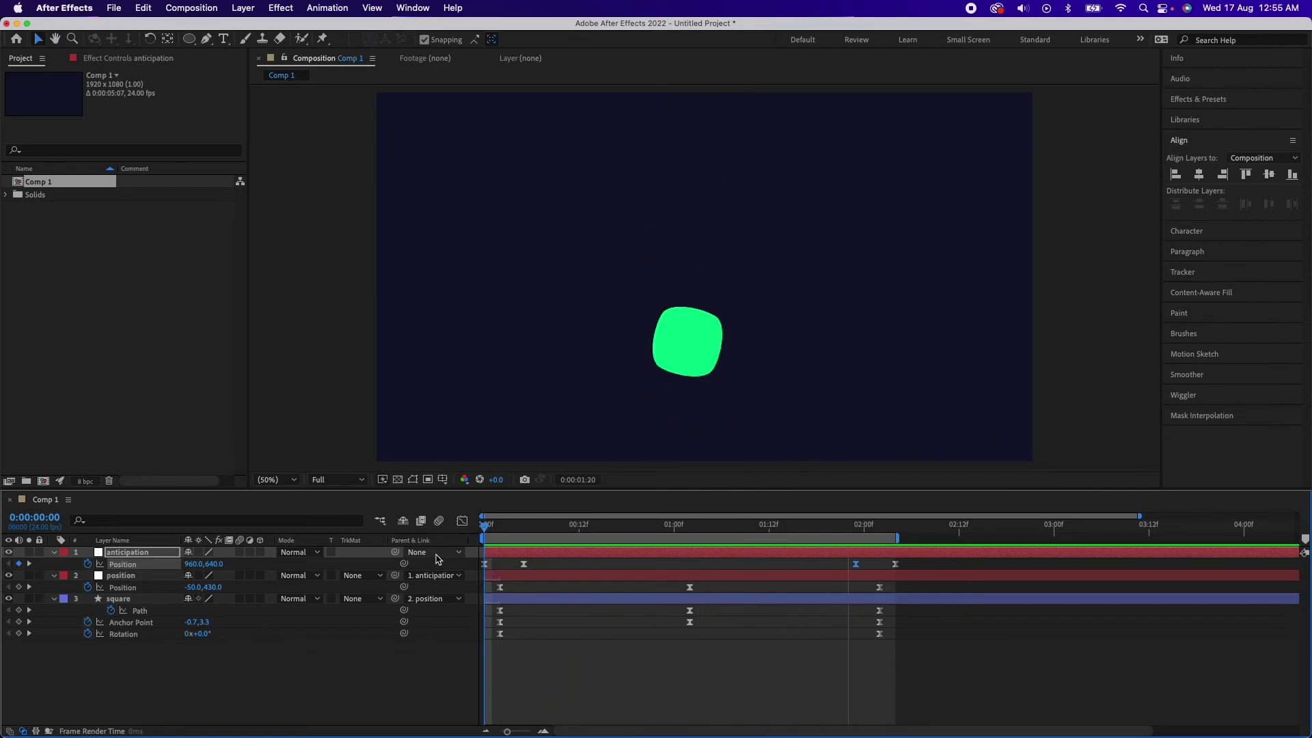
{"action": "key", "text": "space"}
- Search Effects & Presets for Echo and apply it to the square layer
{"action": "left_click", "coordinate": [115, 637]}
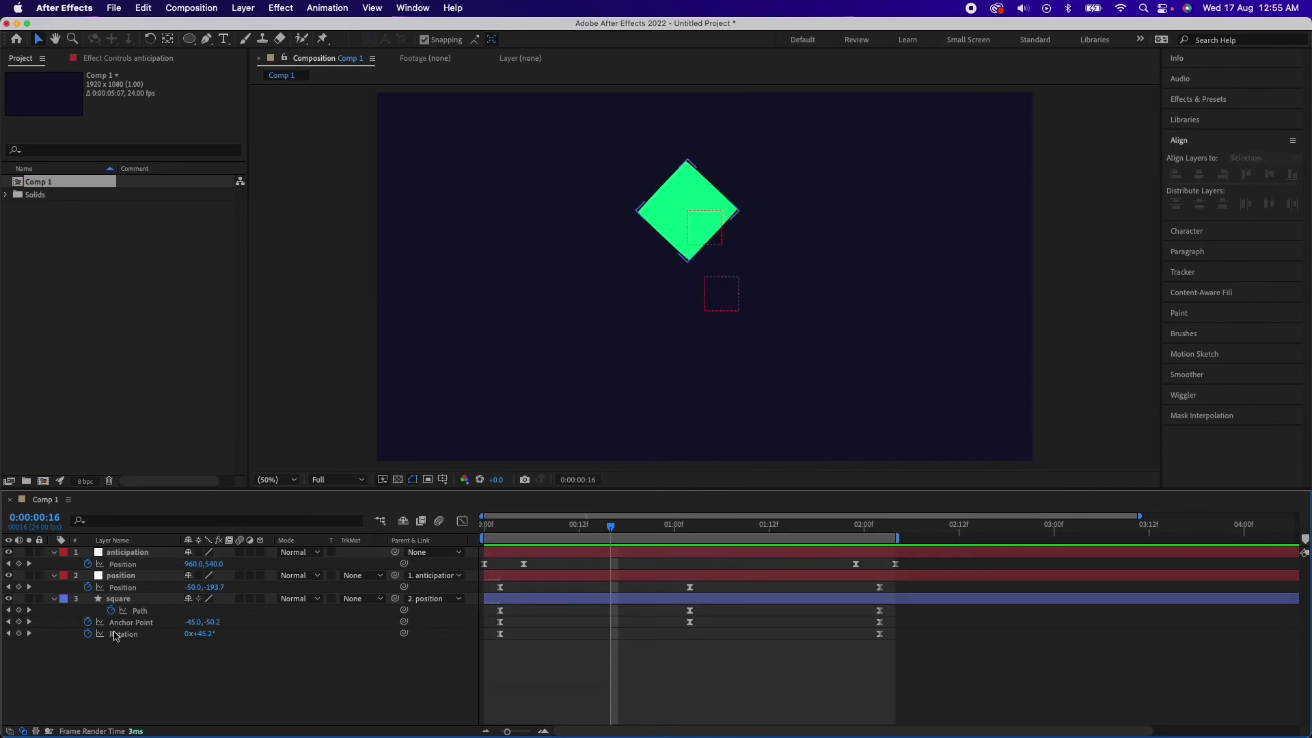
{"action": "left_click", "coordinate": [1208, 101]}
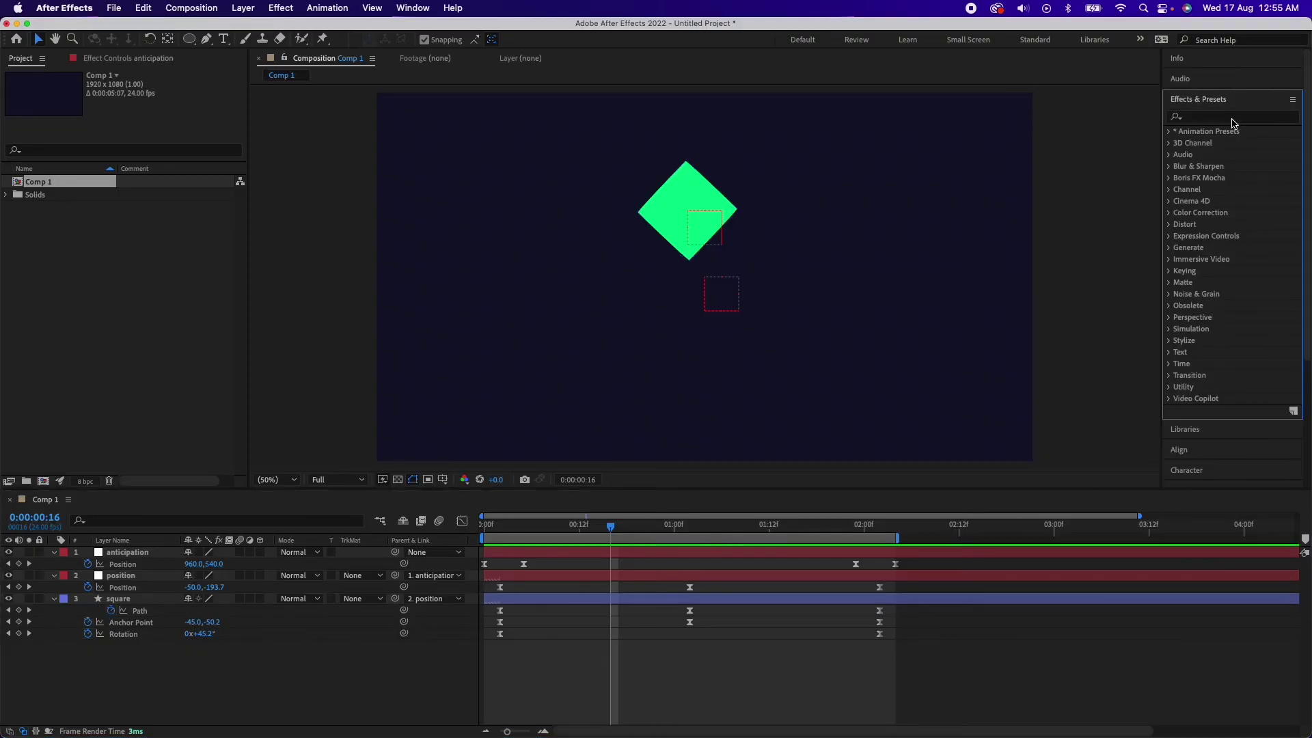
{"action": "left_click", "coordinate": [1231, 118]}
{"action": "type", "text": "echo"}
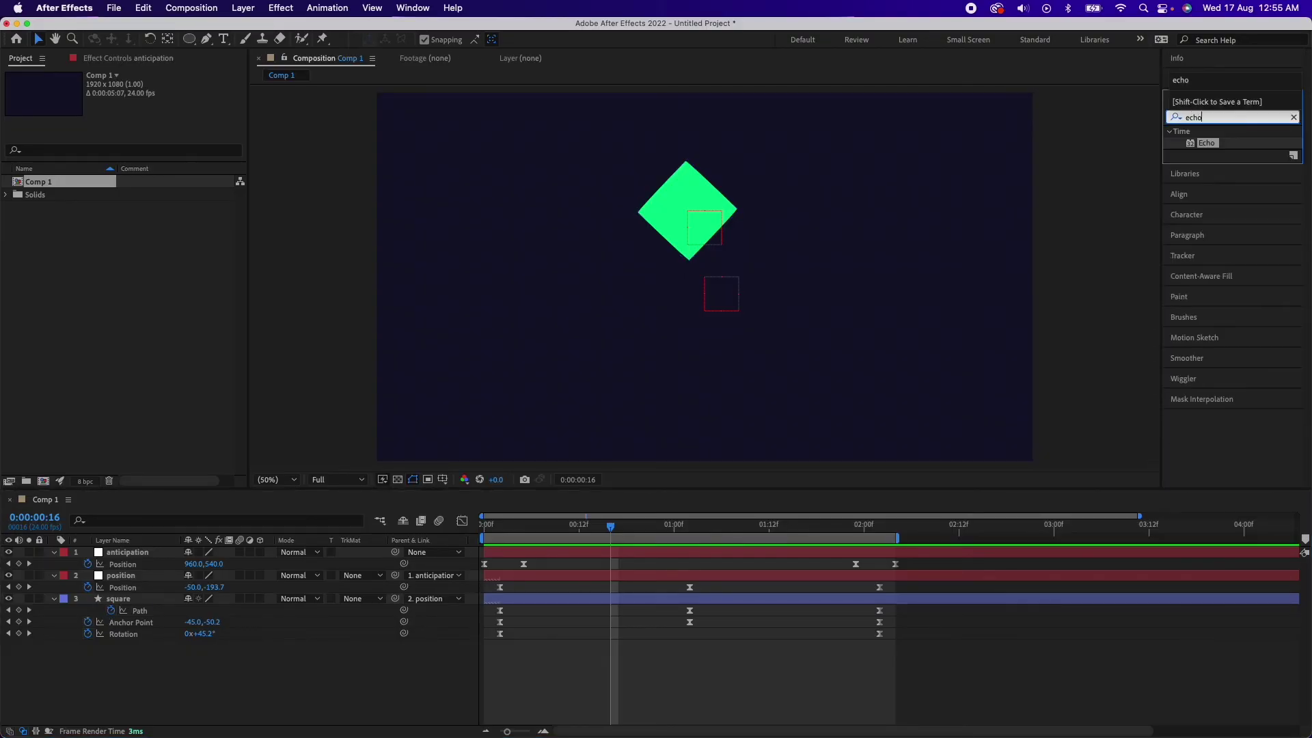
{"action": "left_click", "coordinate": [1207, 146]}
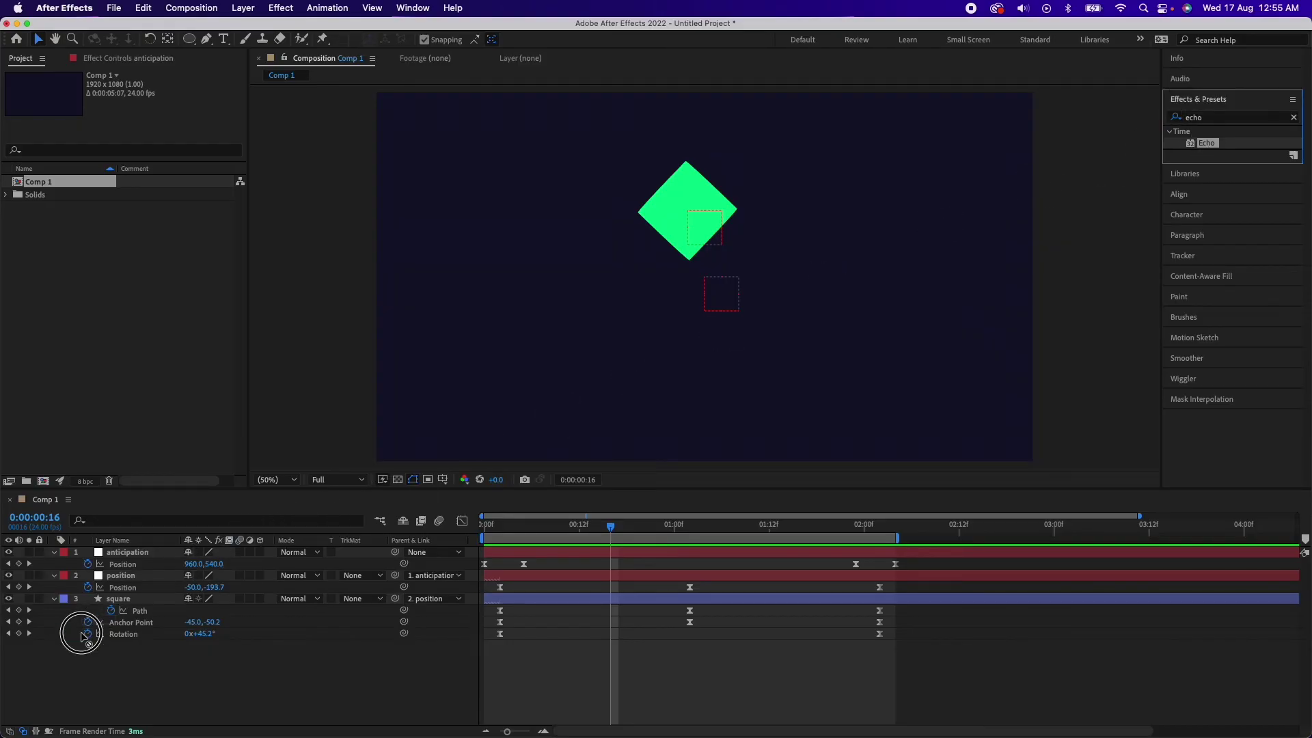
{"action": "left_click_drag", "start_coordinate": [117, 610], "coordinate": [125, 600]}
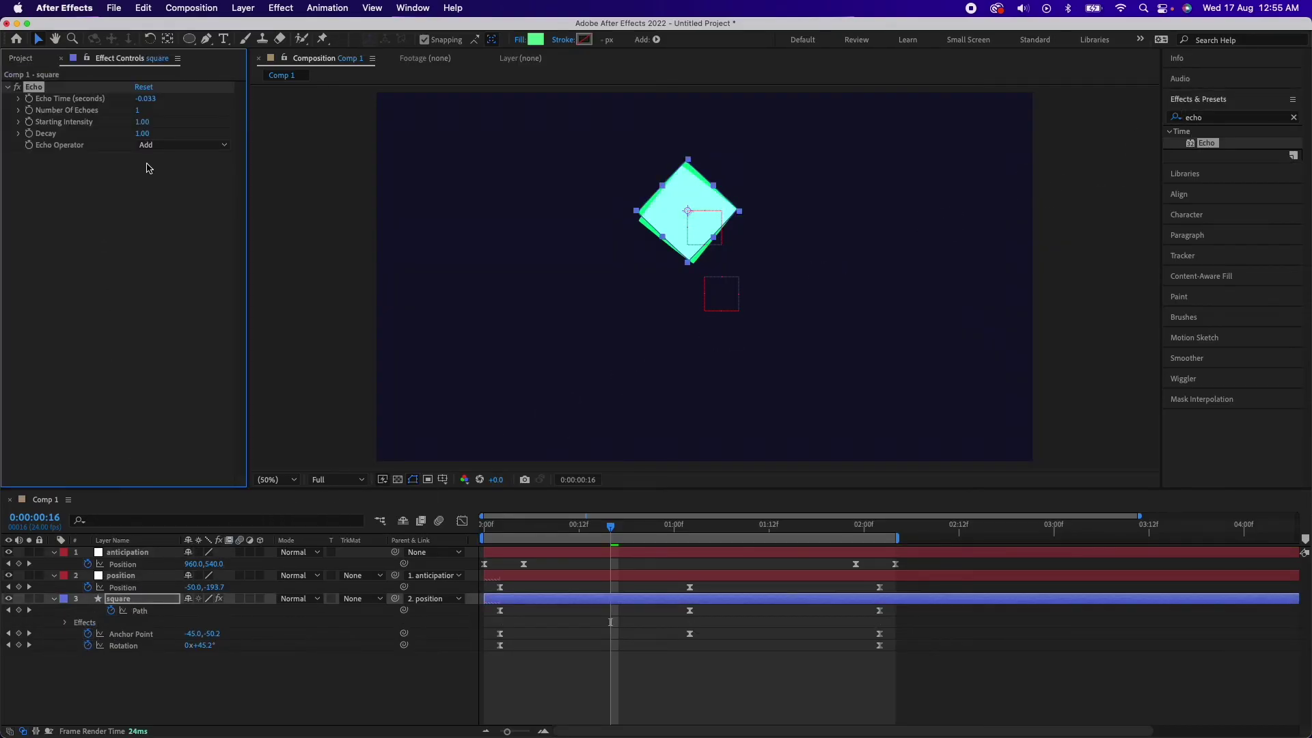
- Set the Echo Operator to Composite In Back and preview
{"action": "left_click", "coordinate": [166, 146]}
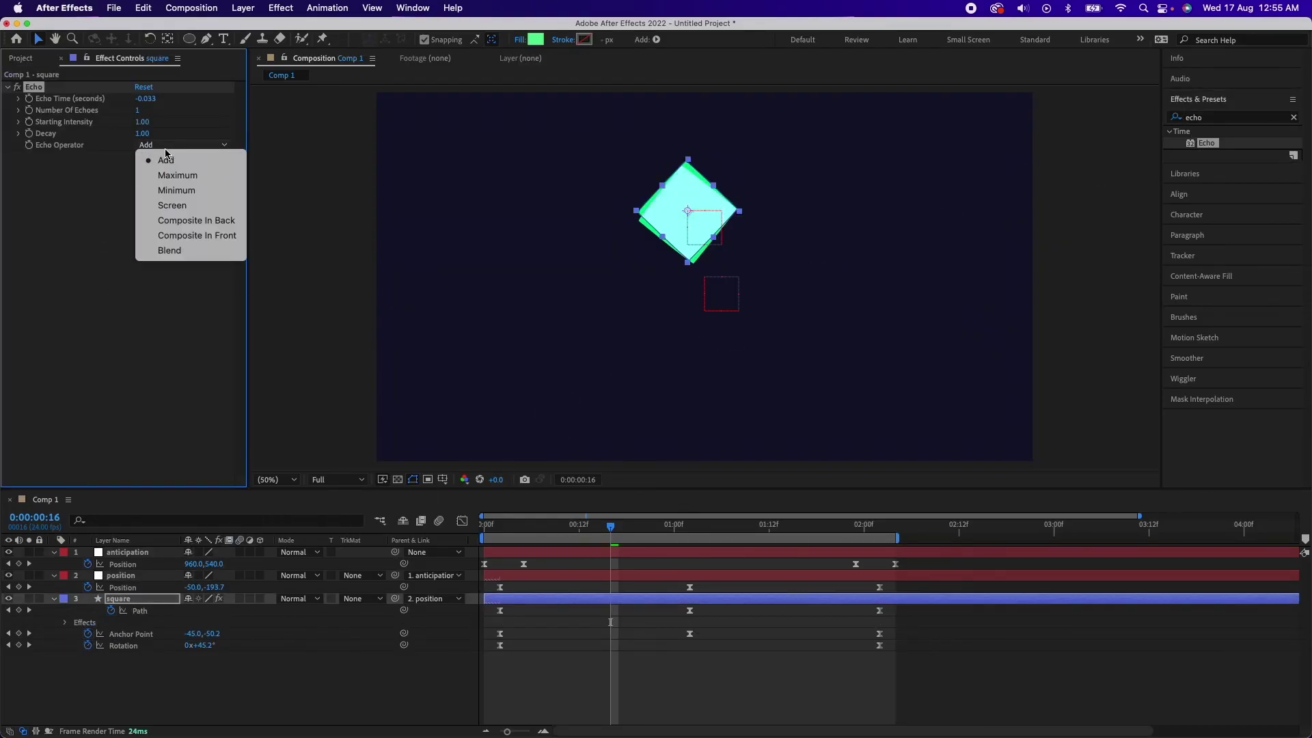
{"action": "left_click", "coordinate": [196, 220]}
{"action": "left_click_drag", "start_coordinate": [618, 534], "coordinate": [470, 538]}
{"action": "key", "text": "space"}
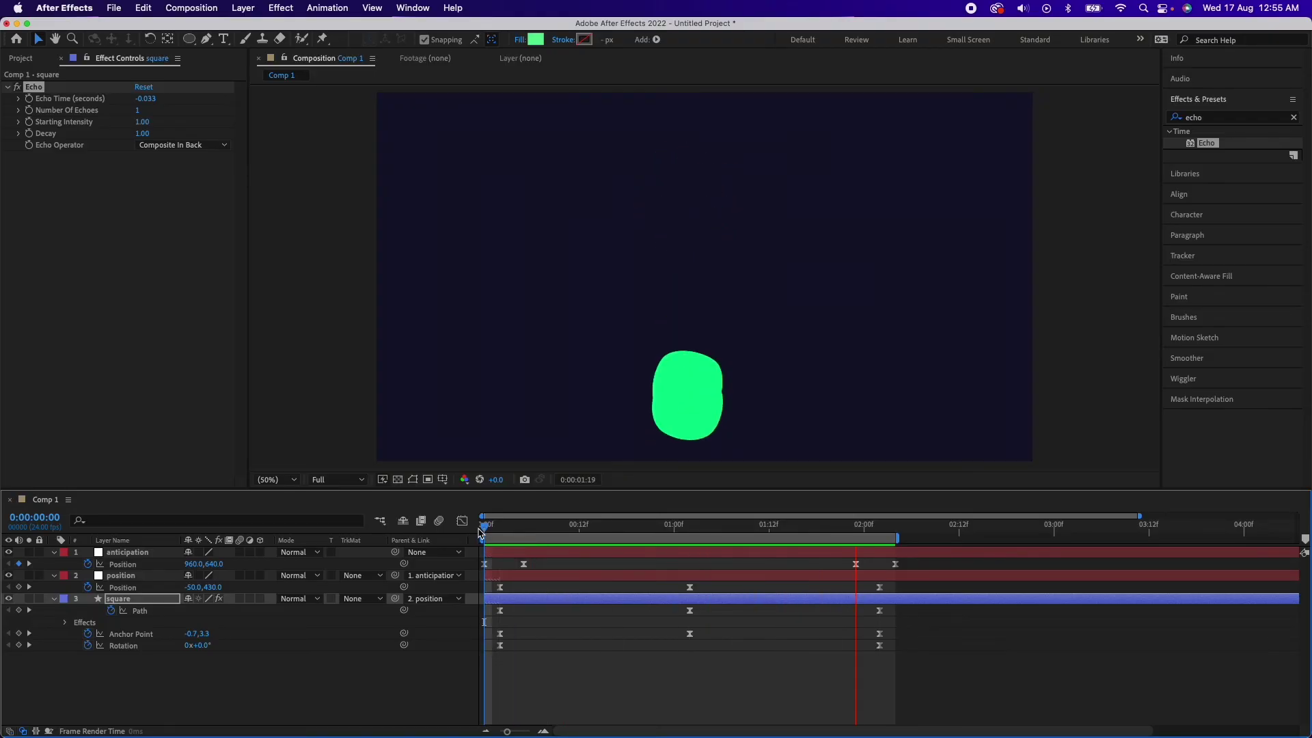
{"action": "key", "text": "space"}
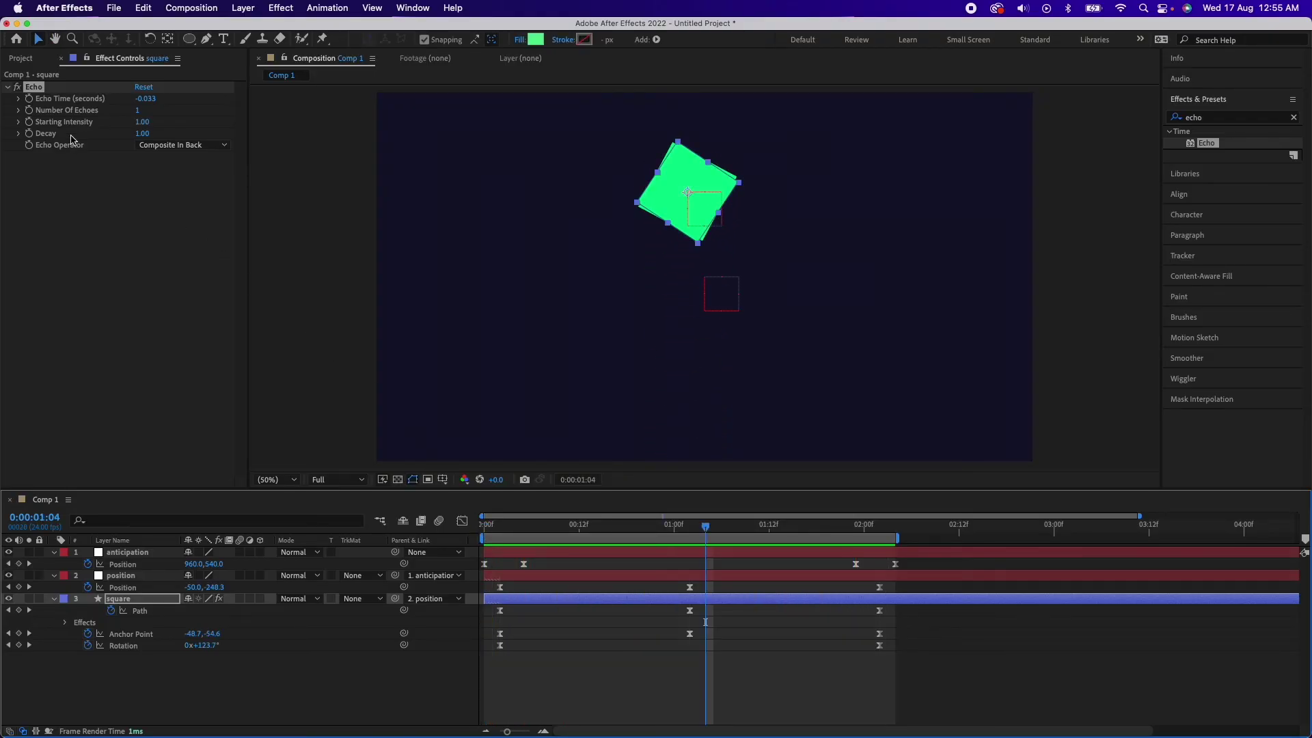
- Lower the Echo Decay to 0.08 and preview the trail
{"action": "left_click", "coordinate": [143, 134]}
{"action": "type", "text": "0"}
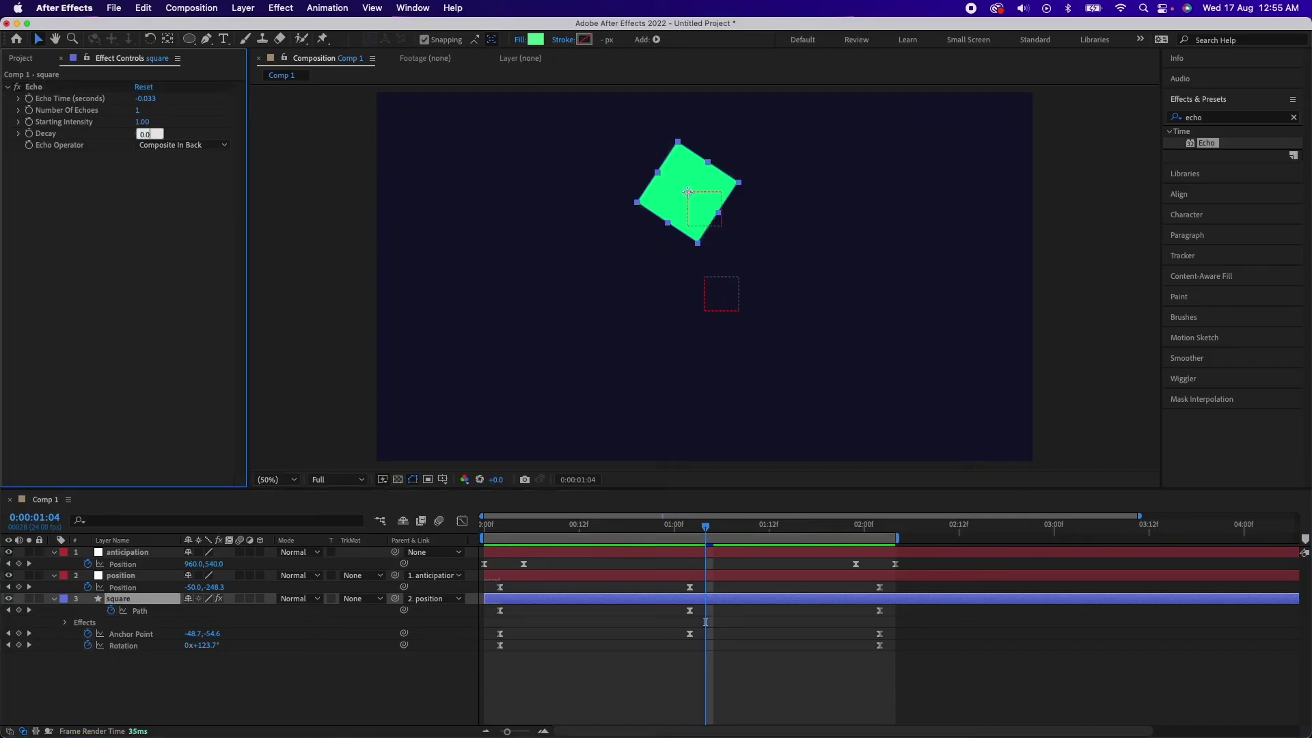
{"action": "left_click", "coordinate": [758, 568]}
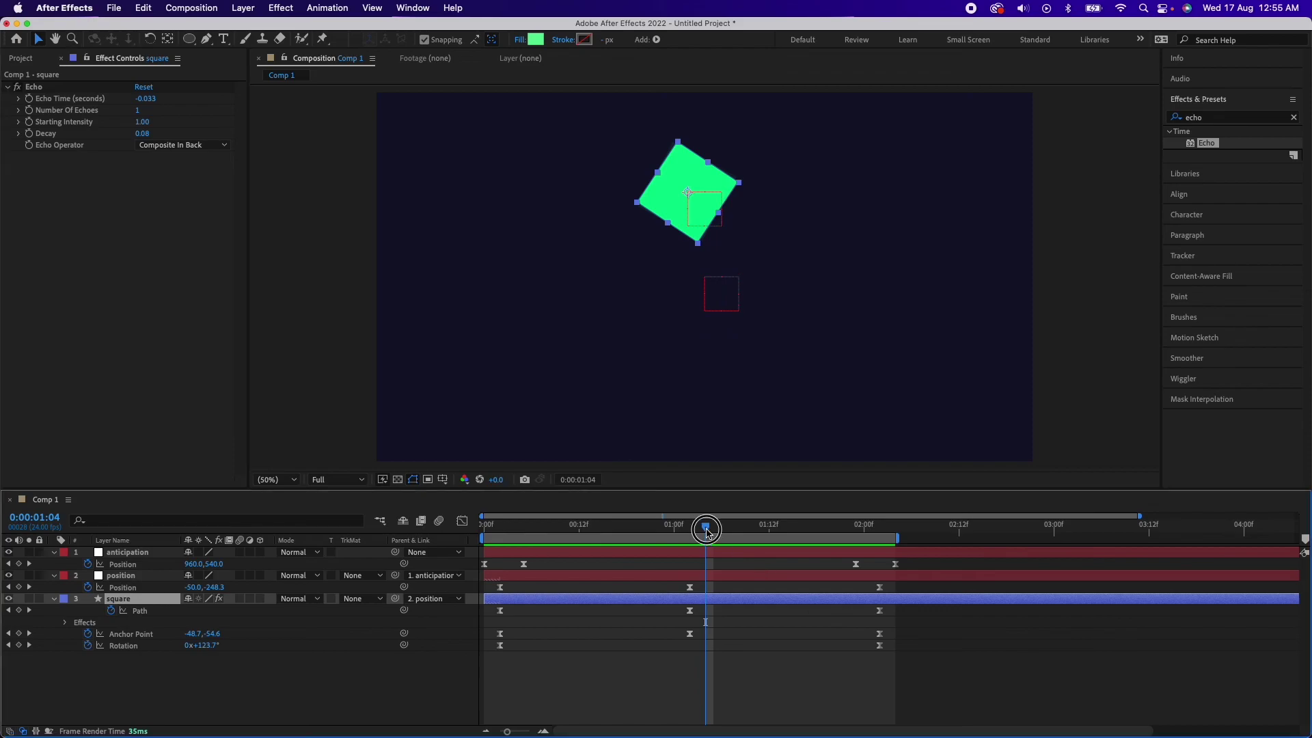
{"action": "key", "text": "space"}
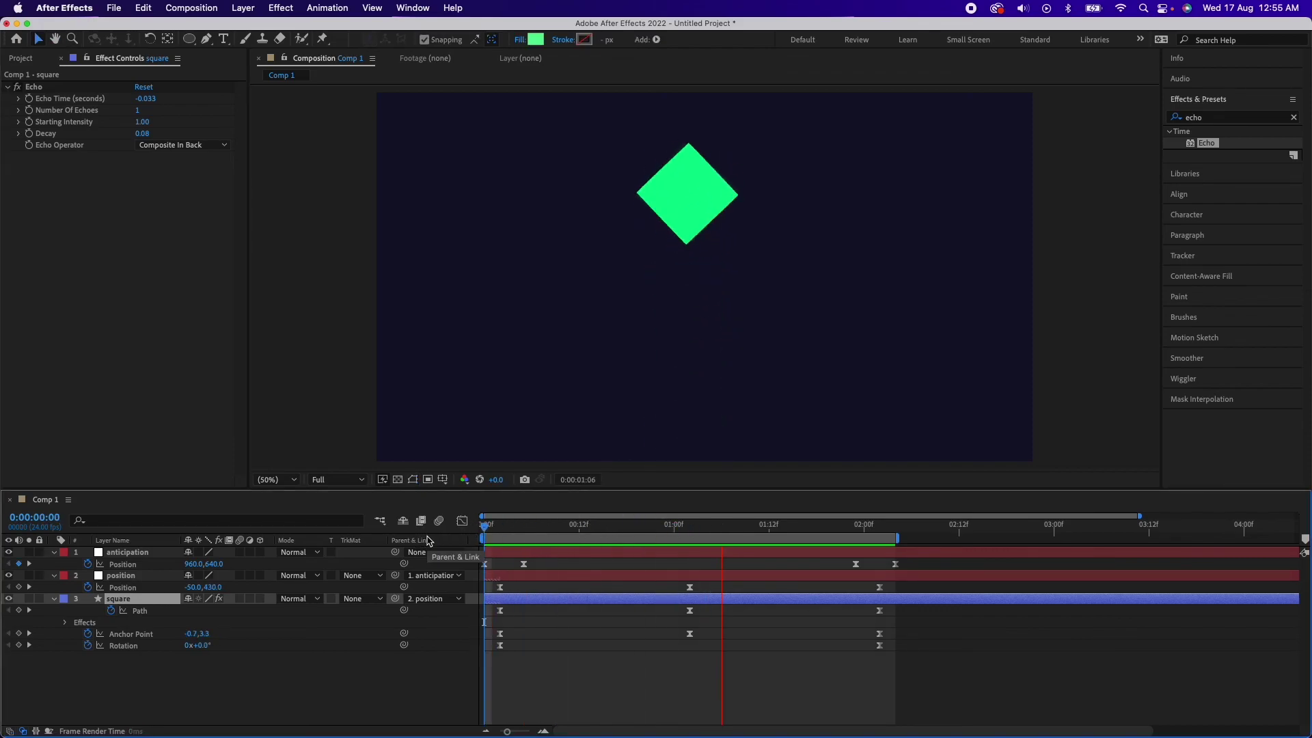